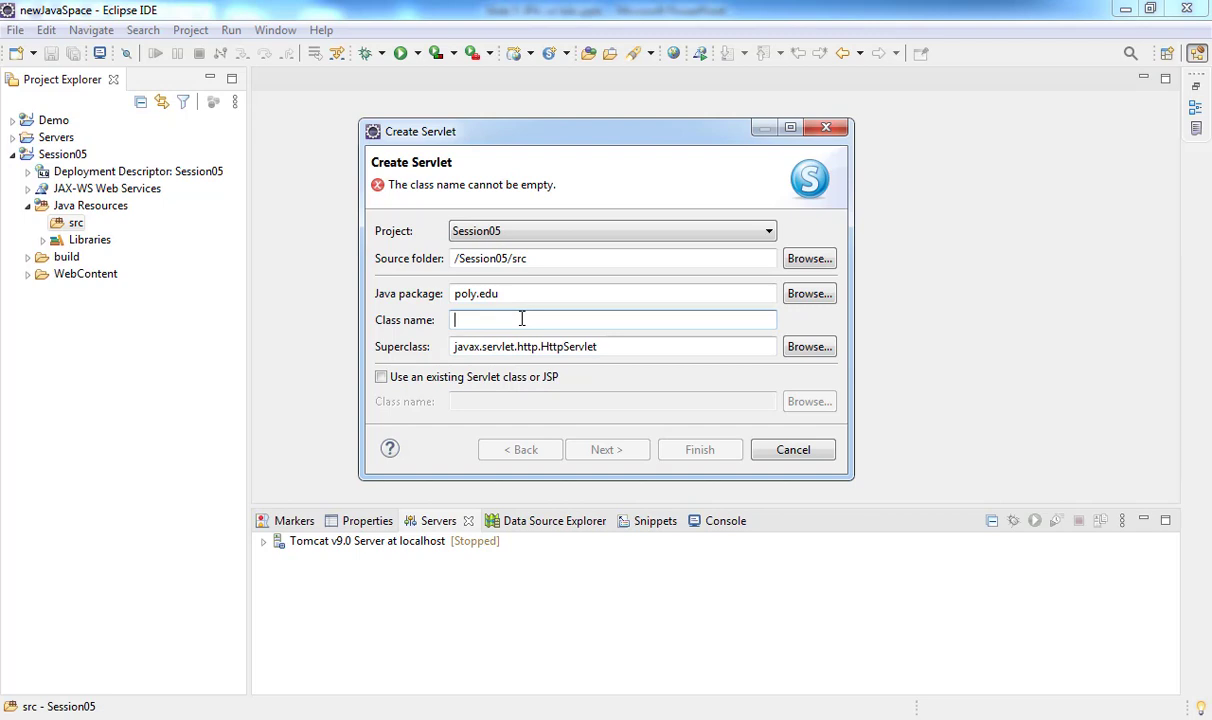
- Start entering the servlet class name 'User' in the Create Servlet wizard
{"action": "type", "text": "UserServlet"}
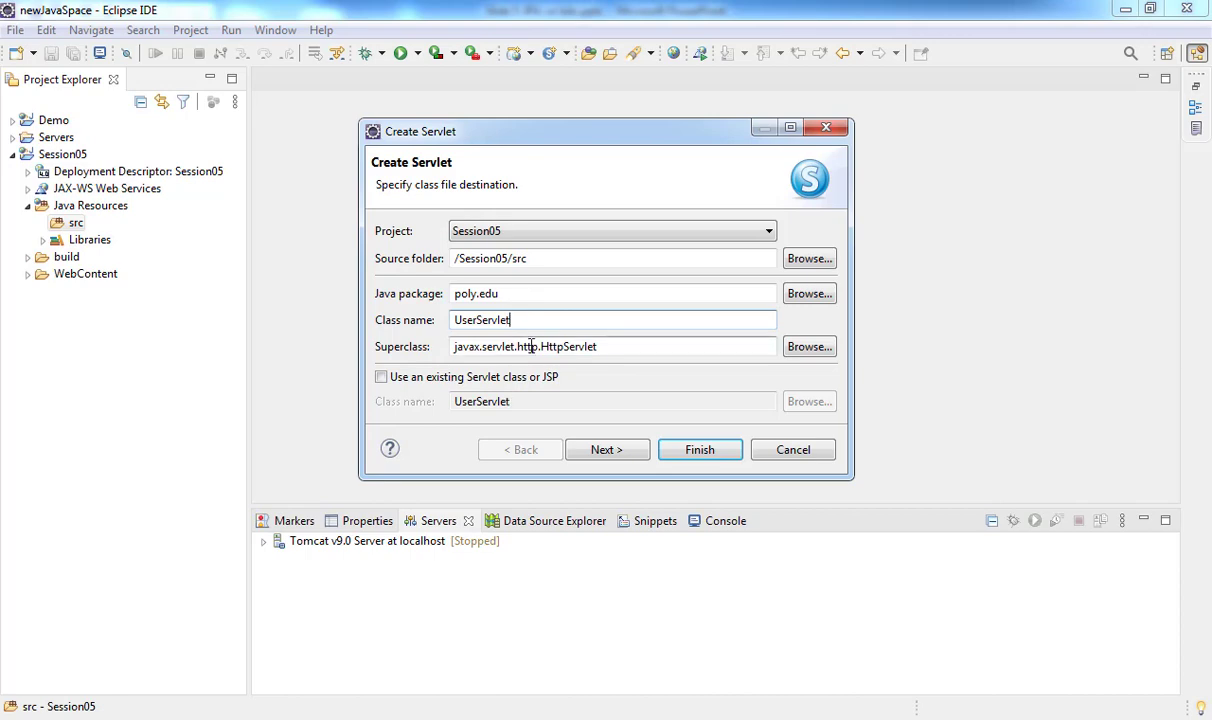
- Finish the wizard to create the UserServlet class with default settings
{"action": "left_click", "coordinate": [612, 452]}
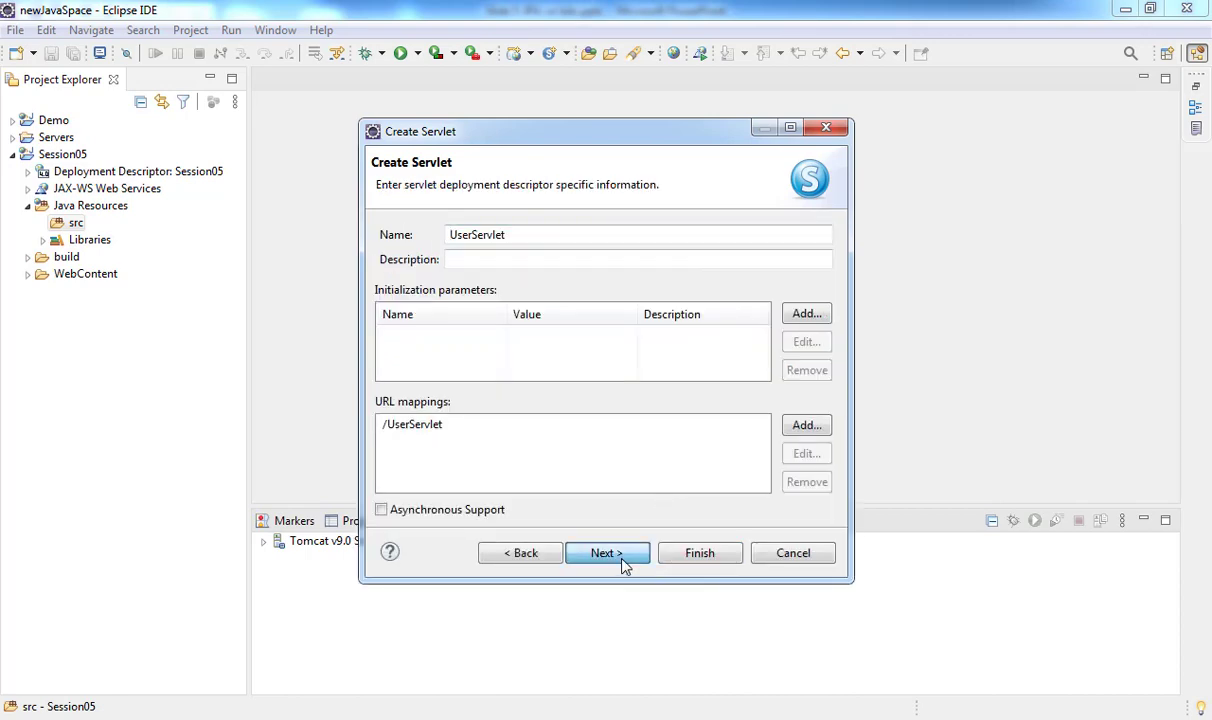
{"action": "left_click", "coordinate": [621, 560]}
{"action": "left_click", "coordinate": [699, 553]}
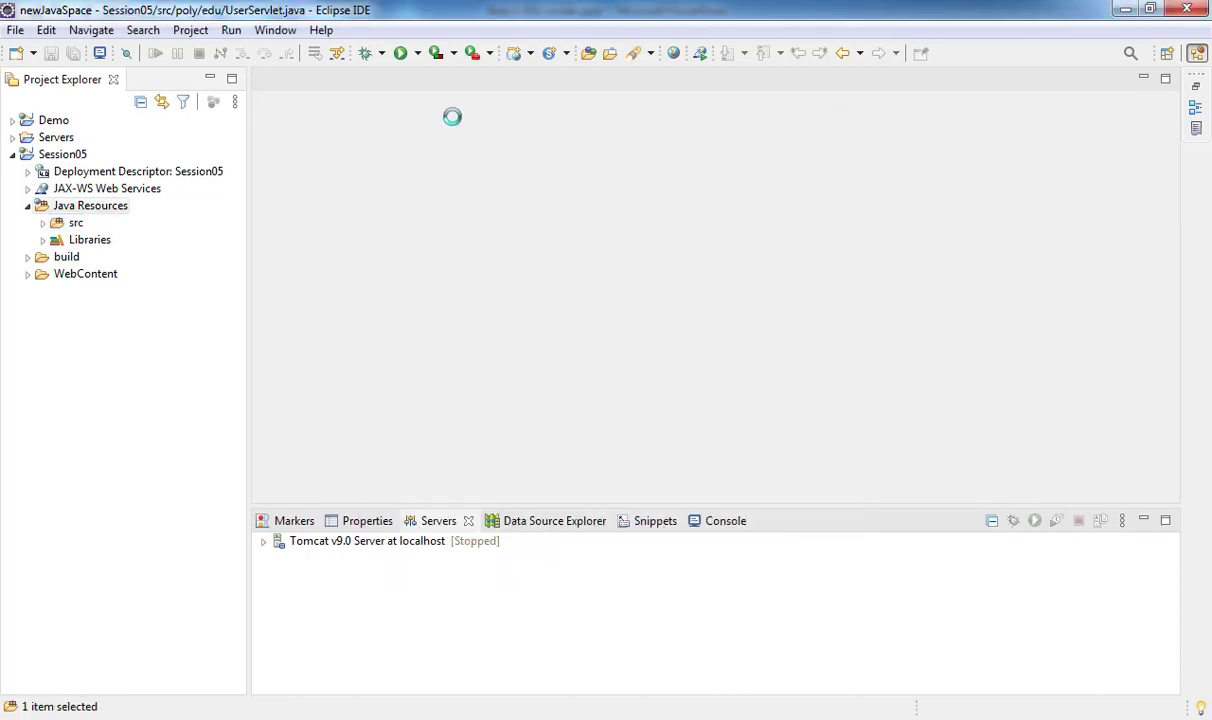
- Run UserServlet on the existing Tomcat v9.0 server
{"action": "scroll", "coordinate": [481, 226], "scroll_direction": "down", "scroll_amount": 5}
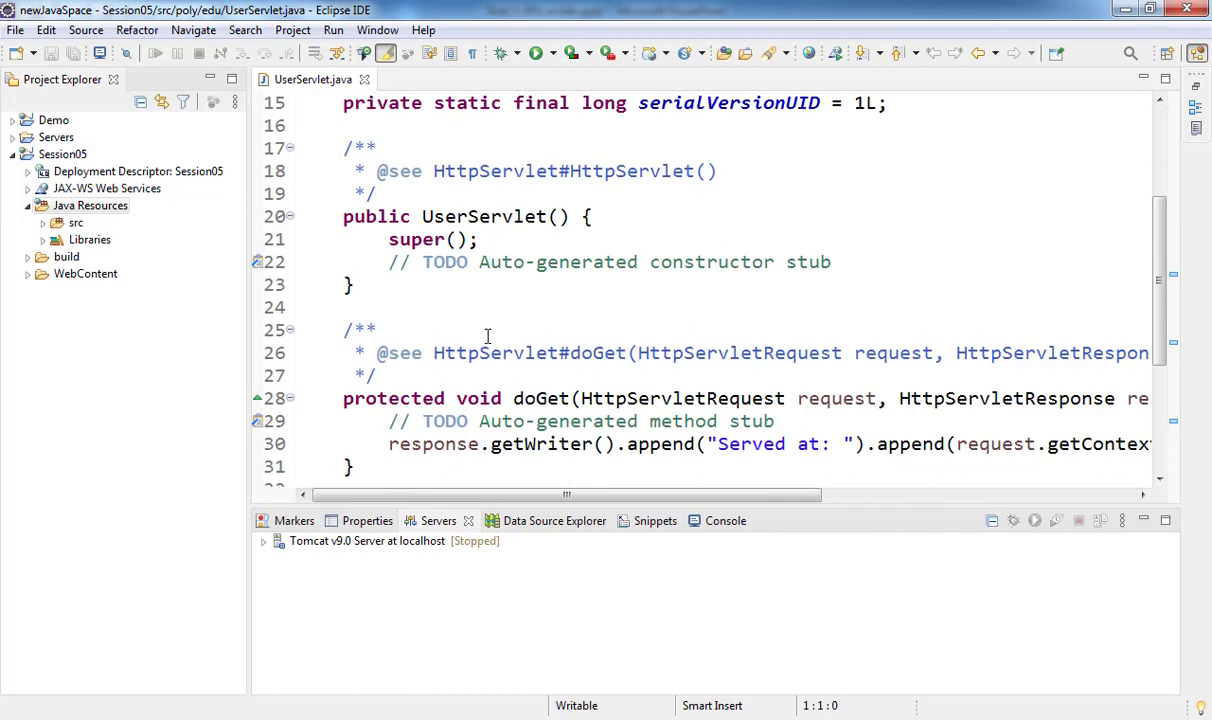
{"action": "right_click", "coordinate": [481, 294]}
{"action": "mouse_move", "coordinate": [630, 540]}
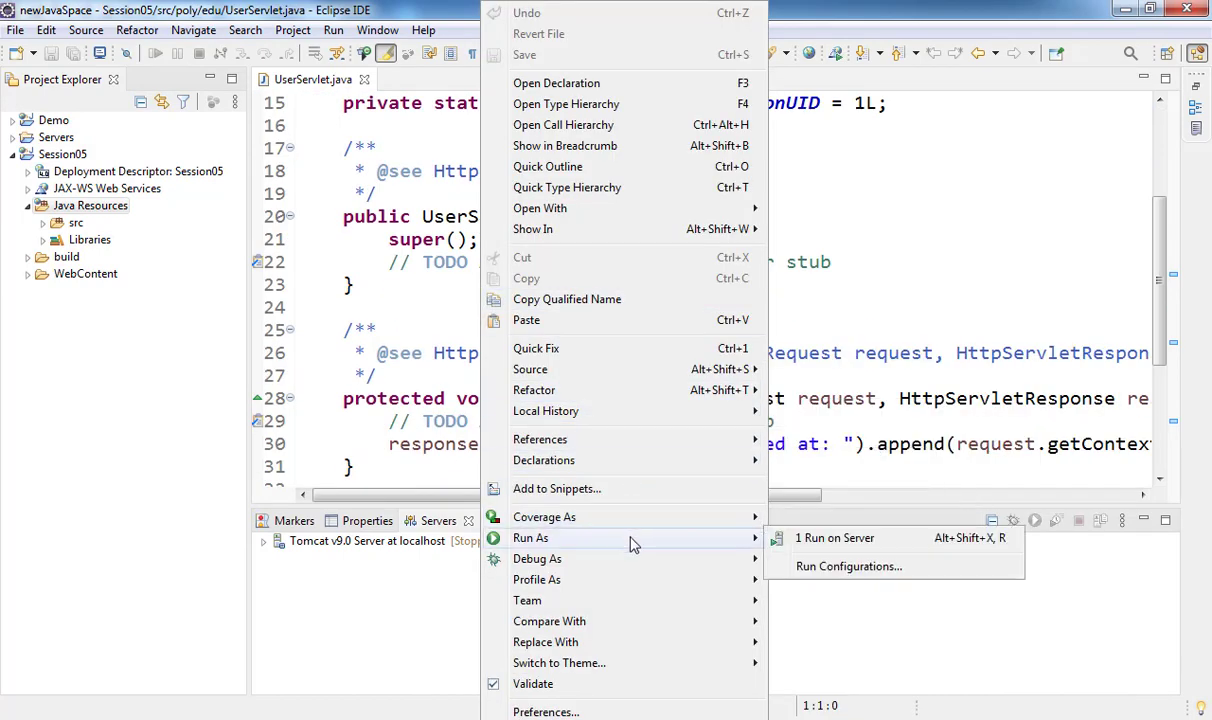
{"action": "left_click", "coordinate": [818, 540]}
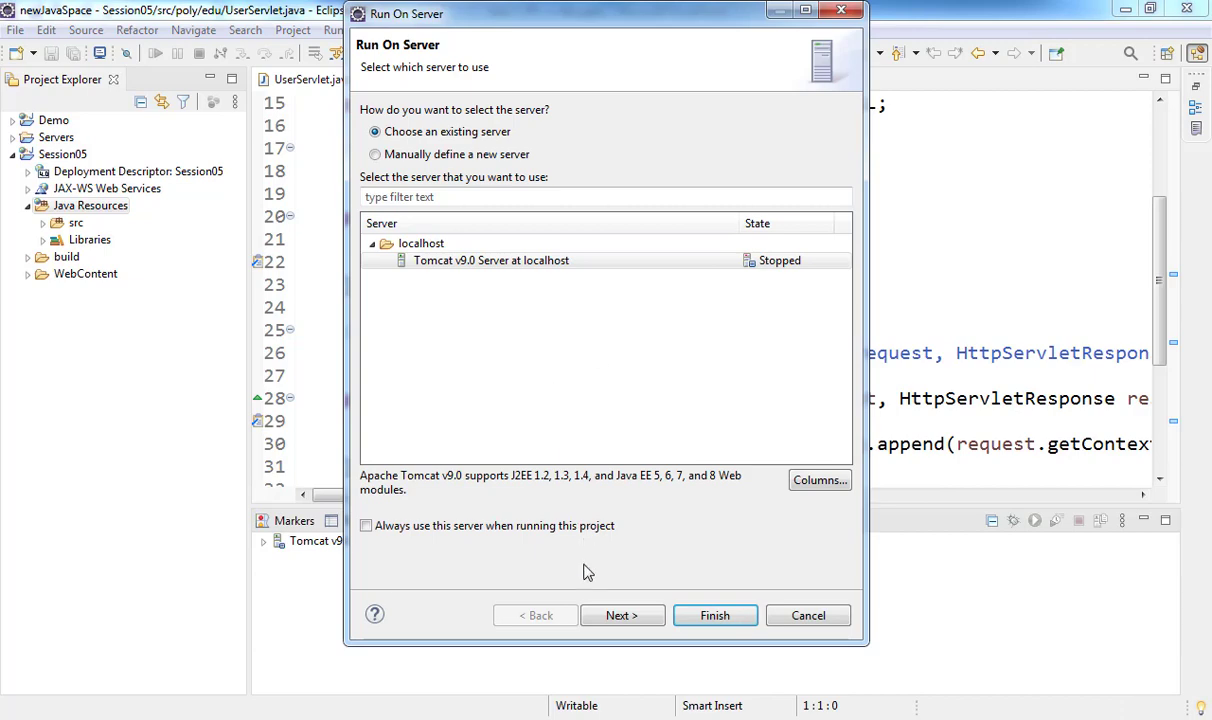
{"action": "left_click", "coordinate": [619, 616]}
{"action": "left_click", "coordinate": [705, 541]}
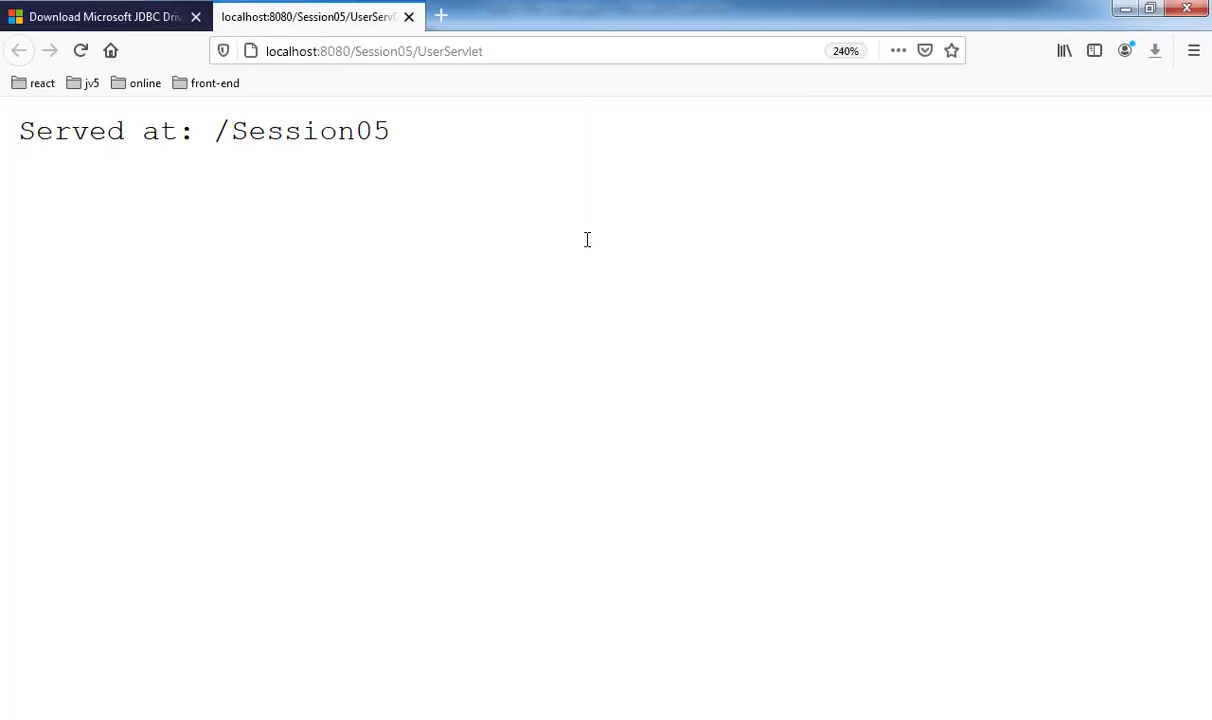
- Inspect the 'Served at: /Session05' response, then switch to SQL Server Management Studio
{"action": "left_click_drag", "start_coordinate": [390, 125], "coordinate": [5, 119]}
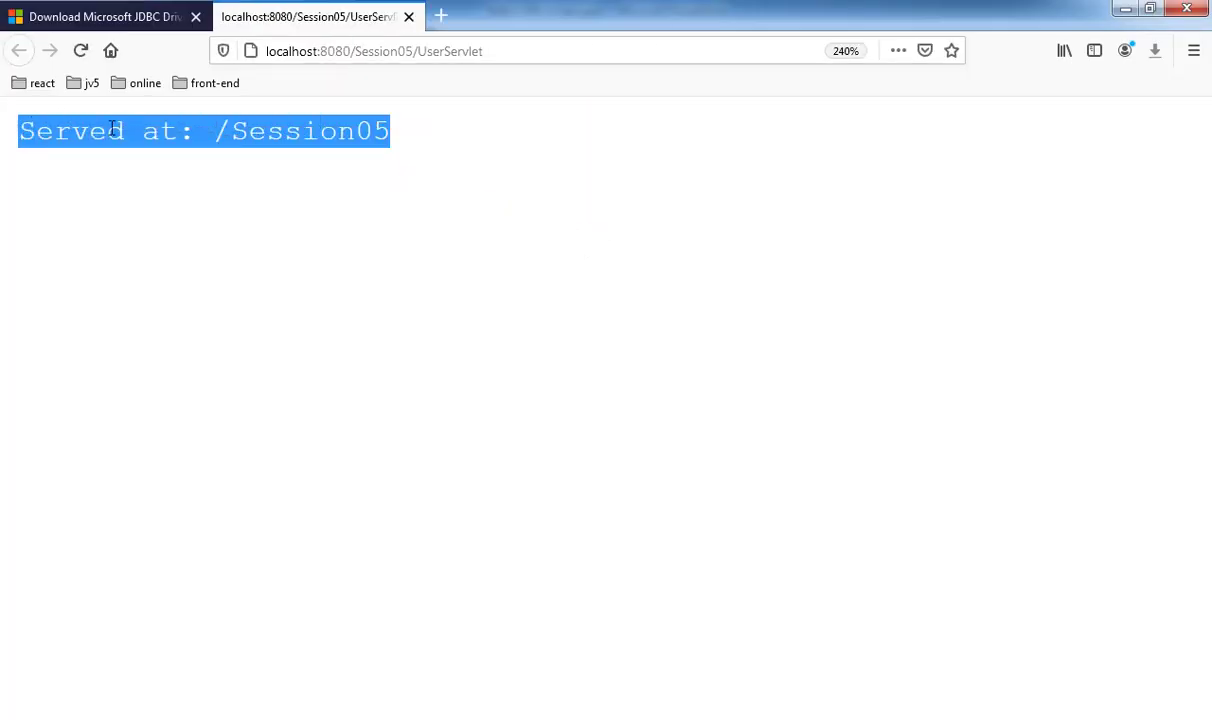
{"action": "left_click", "coordinate": [126, 121]}
{"action": "left_click_drag", "start_coordinate": [124, 130], "coordinate": [400, 149]}
{"action": "left_click", "coordinate": [400, 149]}
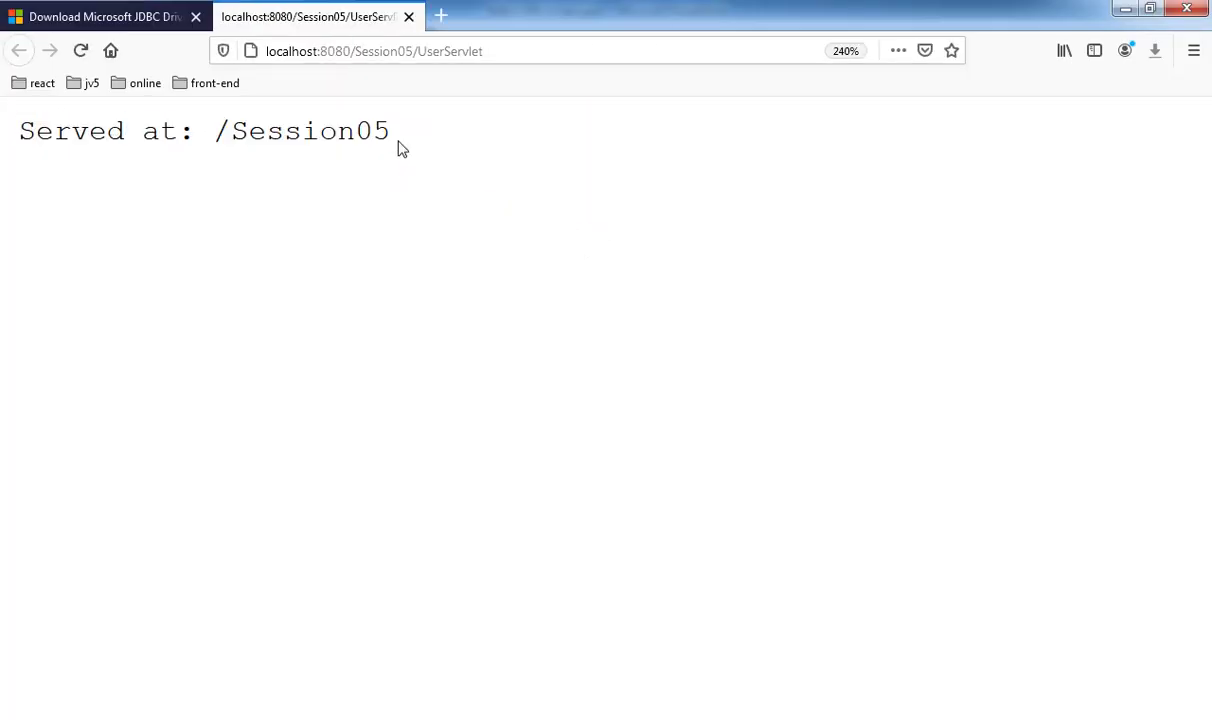
{"action": "mouse_move", "coordinate": [451, 719]}
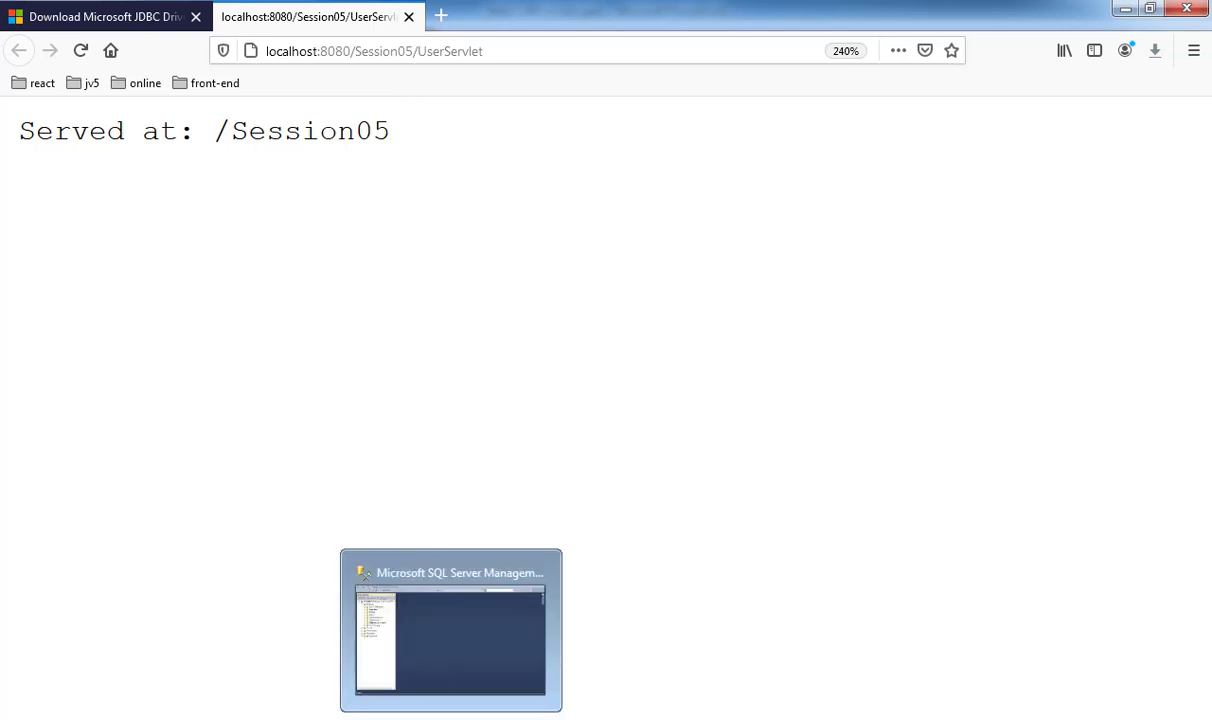
{"action": "left_click", "coordinate": [451, 630]}
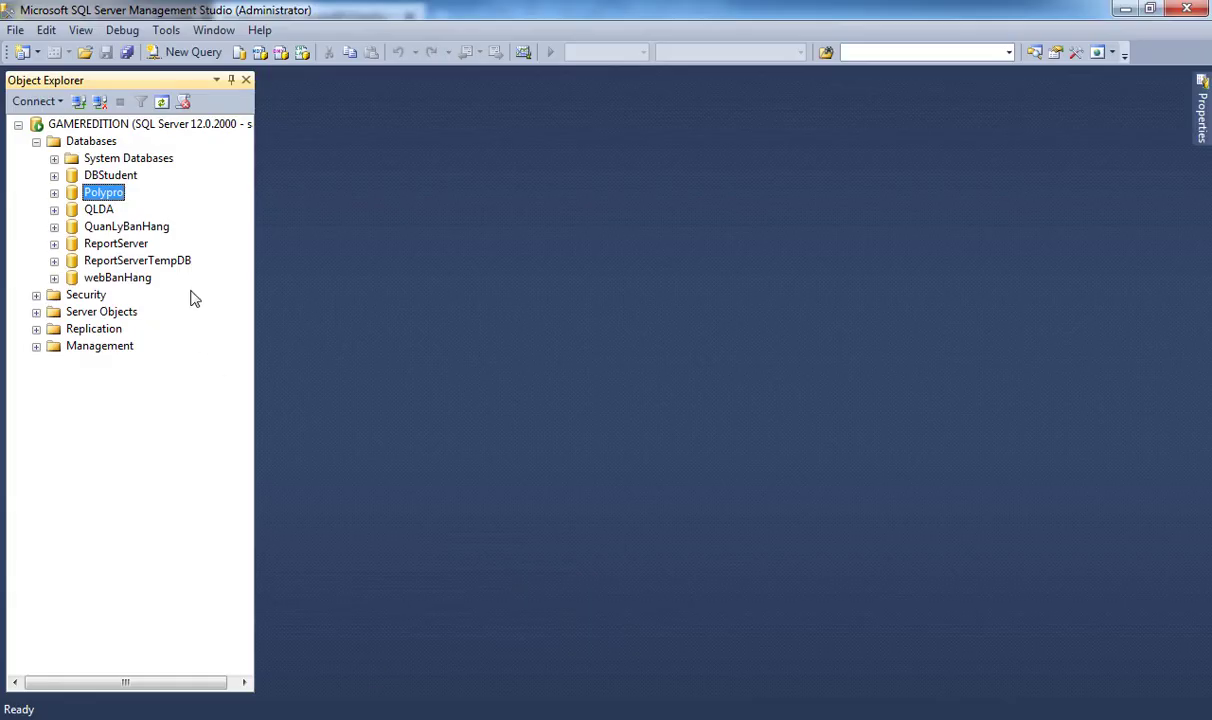
- Create a new database named PolyOE
{"action": "right_click", "coordinate": [96, 145]}
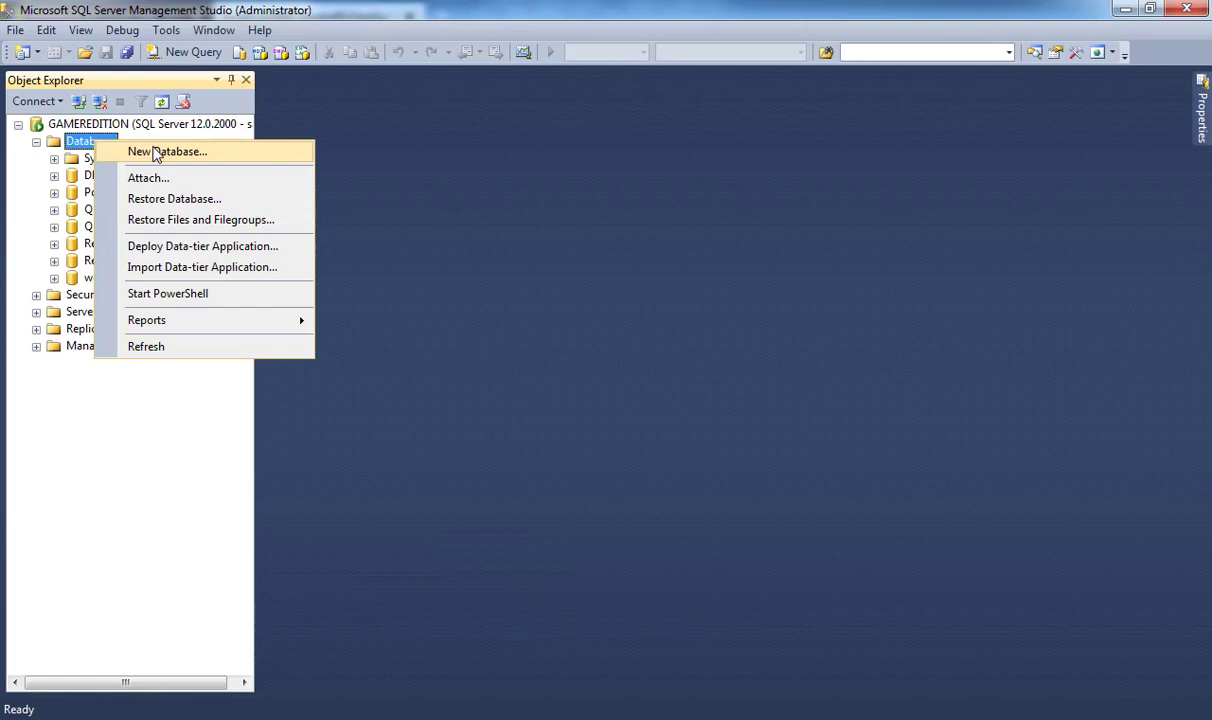
{"action": "left_click", "coordinate": [156, 152]}
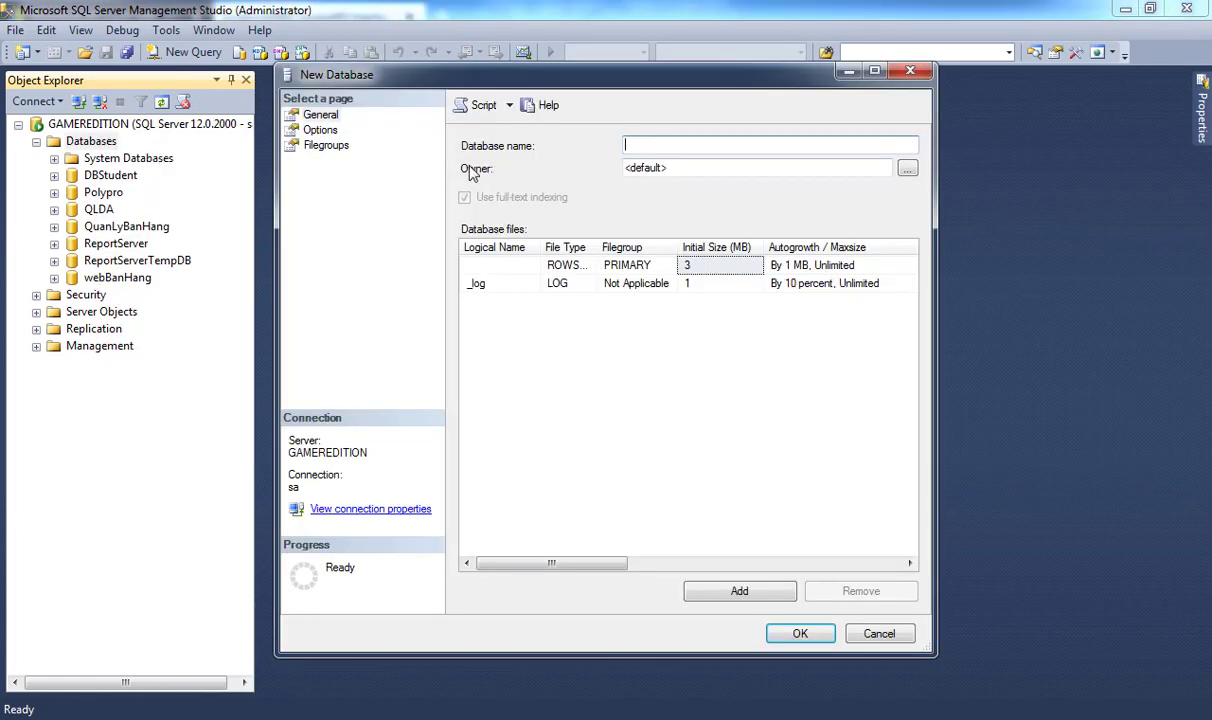
{"action": "type", "text": "PolyOE"}
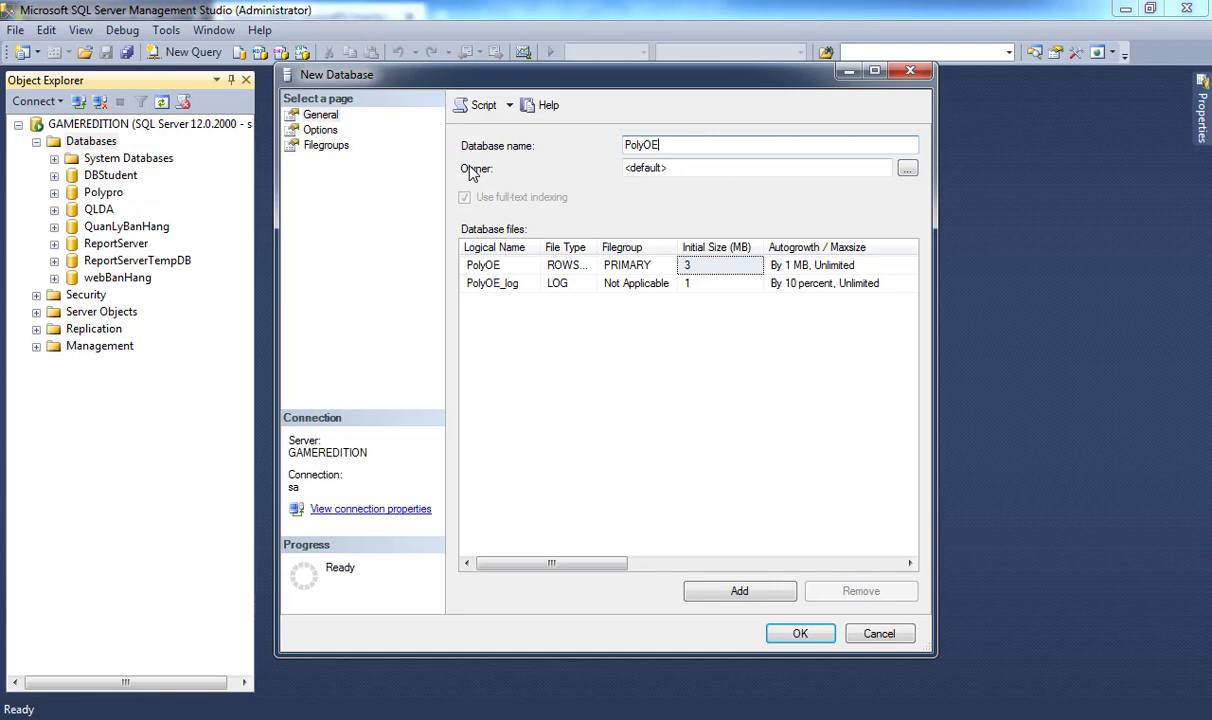
{"action": "left_click", "coordinate": [800, 634]}
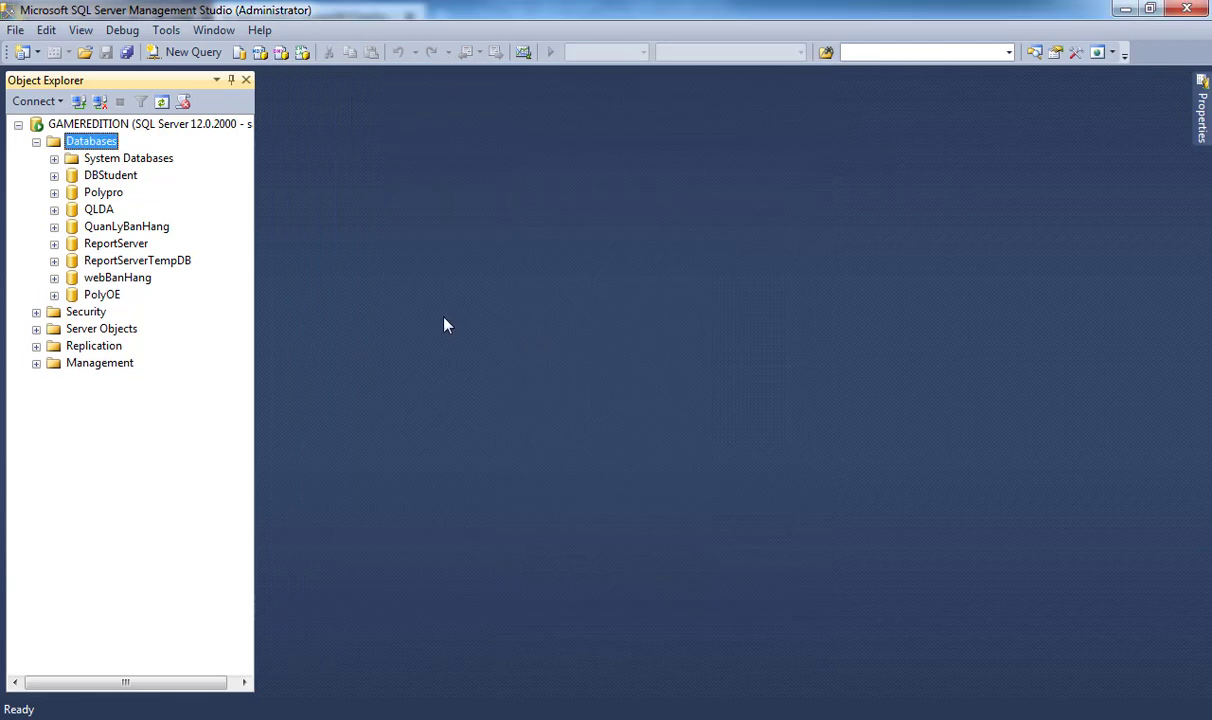
- Start designing a new table in PolyOE's Tables folder
{"action": "left_click", "coordinate": [54, 295]}
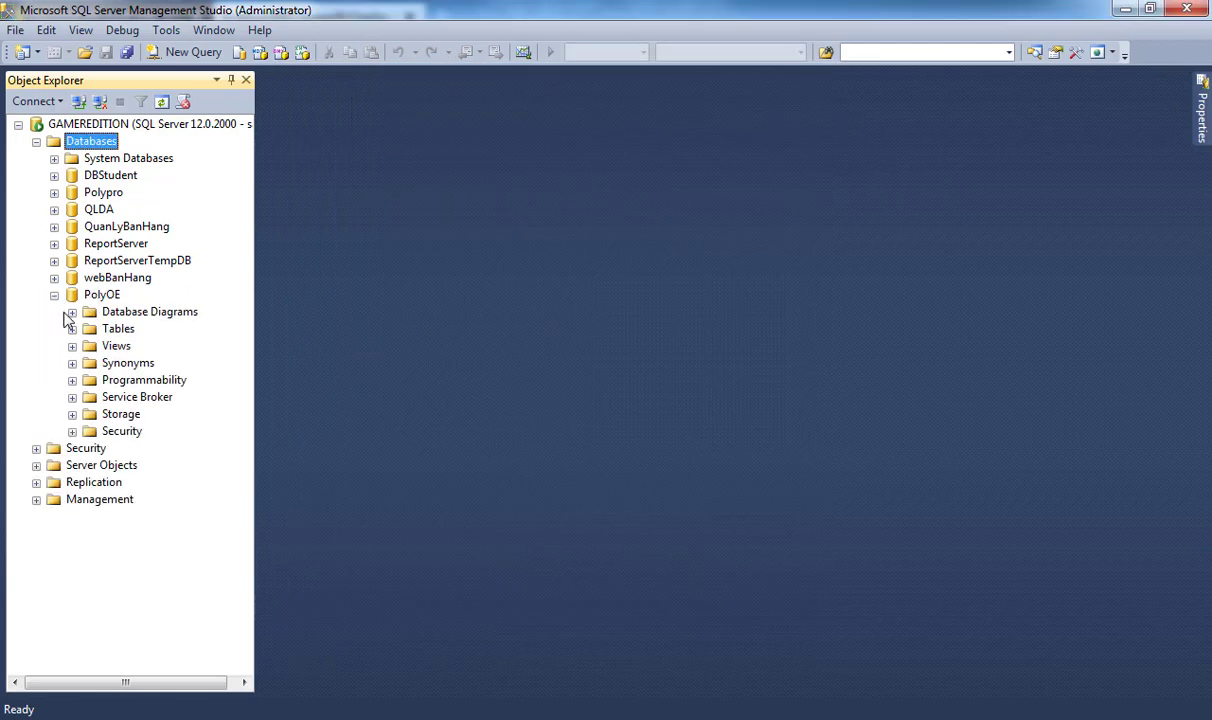
{"action": "left_click", "coordinate": [117, 330]}
{"action": "right_click", "coordinate": [135, 330]}
{"action": "left_click", "coordinate": [154, 341]}
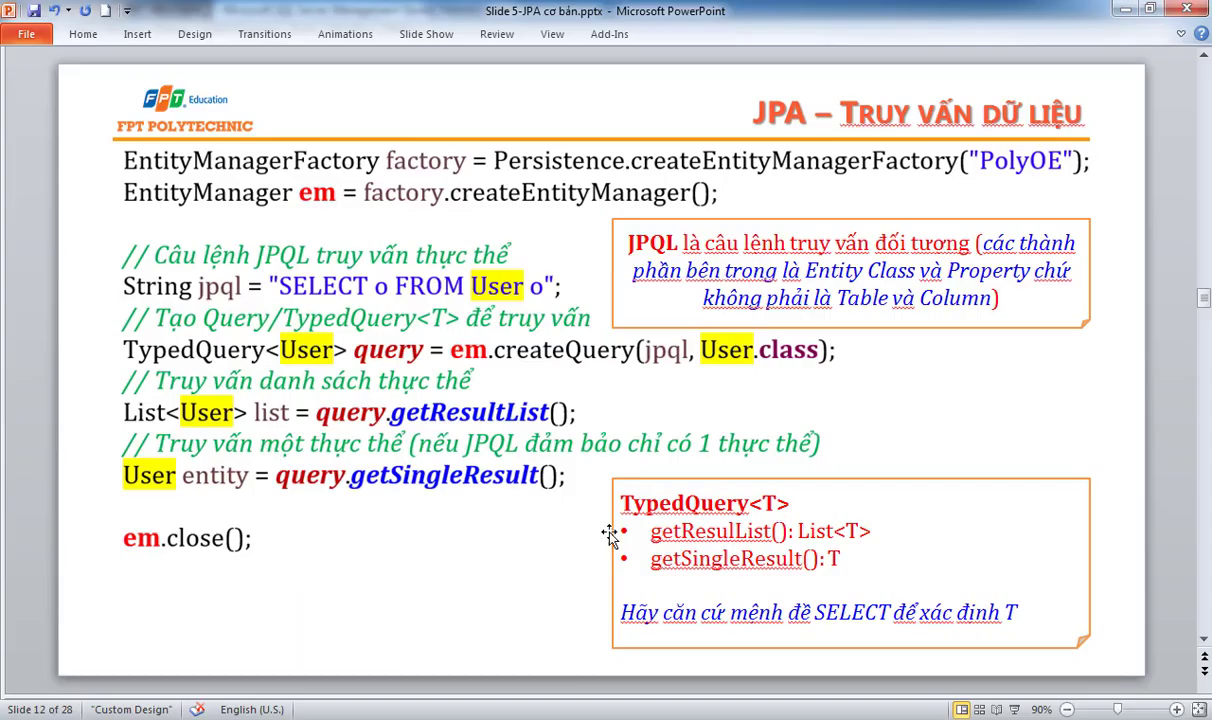
- Review the earlier PowerPoint slides, then add an id column to the new table
{"action": "scroll", "coordinate": [600, 520], "scroll_direction": "up", "scroll_amount": 3}
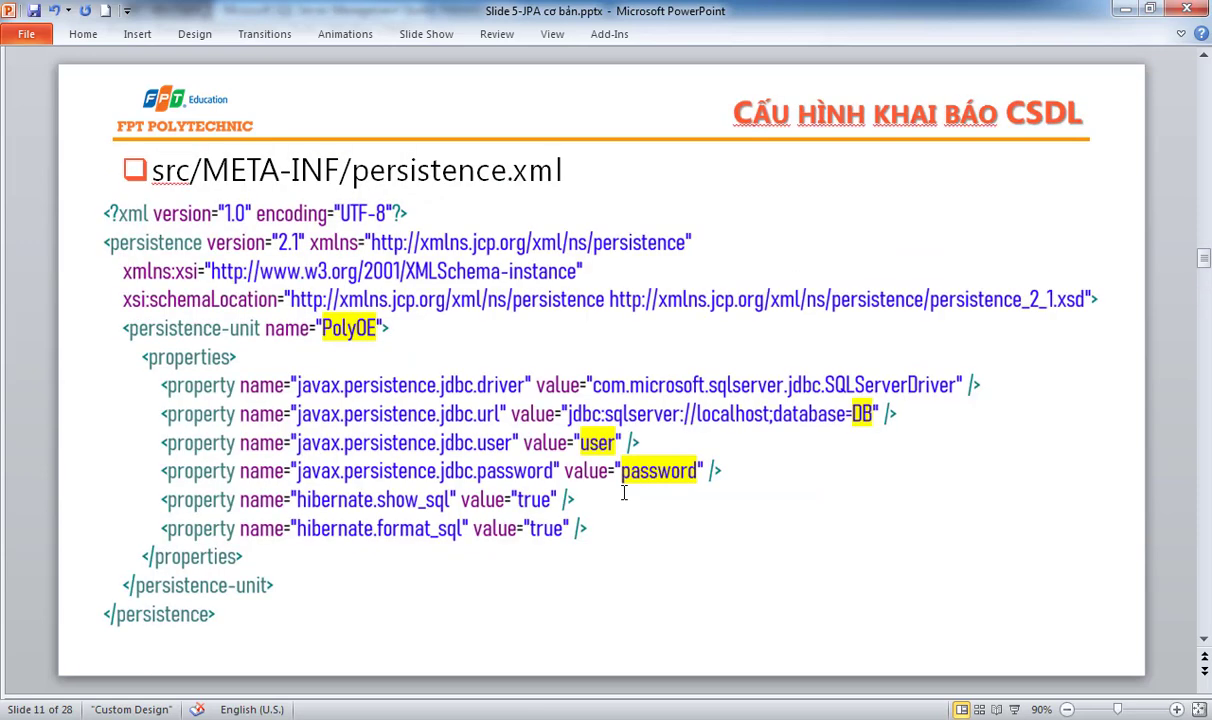
{"action": "scroll", "coordinate": [623, 492], "scroll_direction": "up", "scroll_amount": 1}
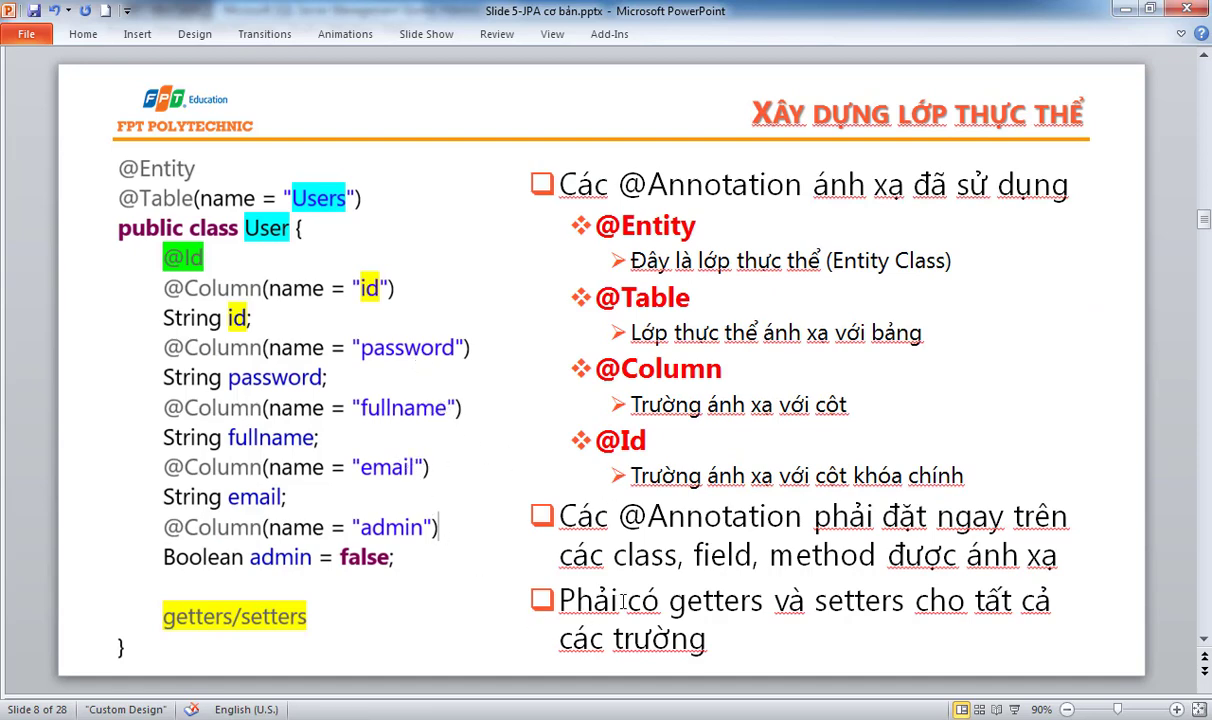
{"action": "key", "text": "alt+Tab"}
{"action": "type", "text": "id"}
{"action": "key", "text": "Tab"}
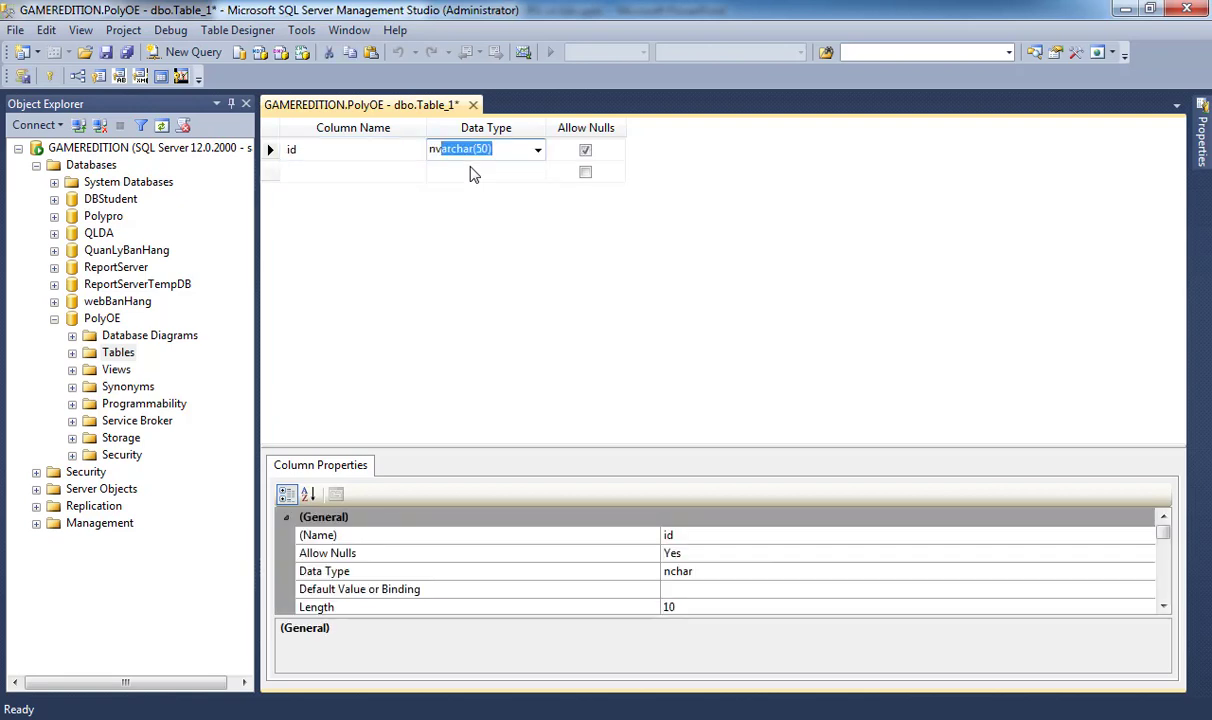
- Define id, fullname and password columns, each of type nvarchar(50)
{"action": "type", "text": "nvarchar(50)"}
{"action": "key", "text": "Tab"}
{"action": "key", "text": "Tab"}
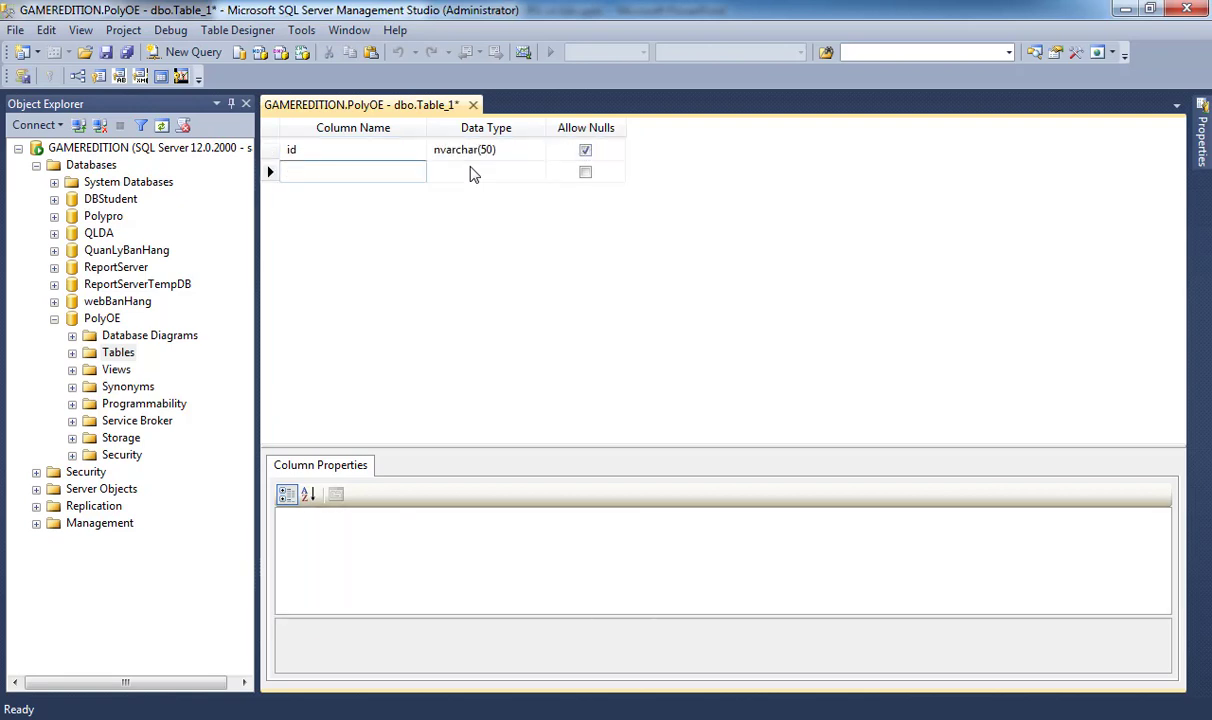
{"action": "key", "text": "Tab"}
{"action": "type", "text": "nvarchar(50)"}
{"action": "key", "text": "Tab"}
{"action": "key", "text": "Tab"}
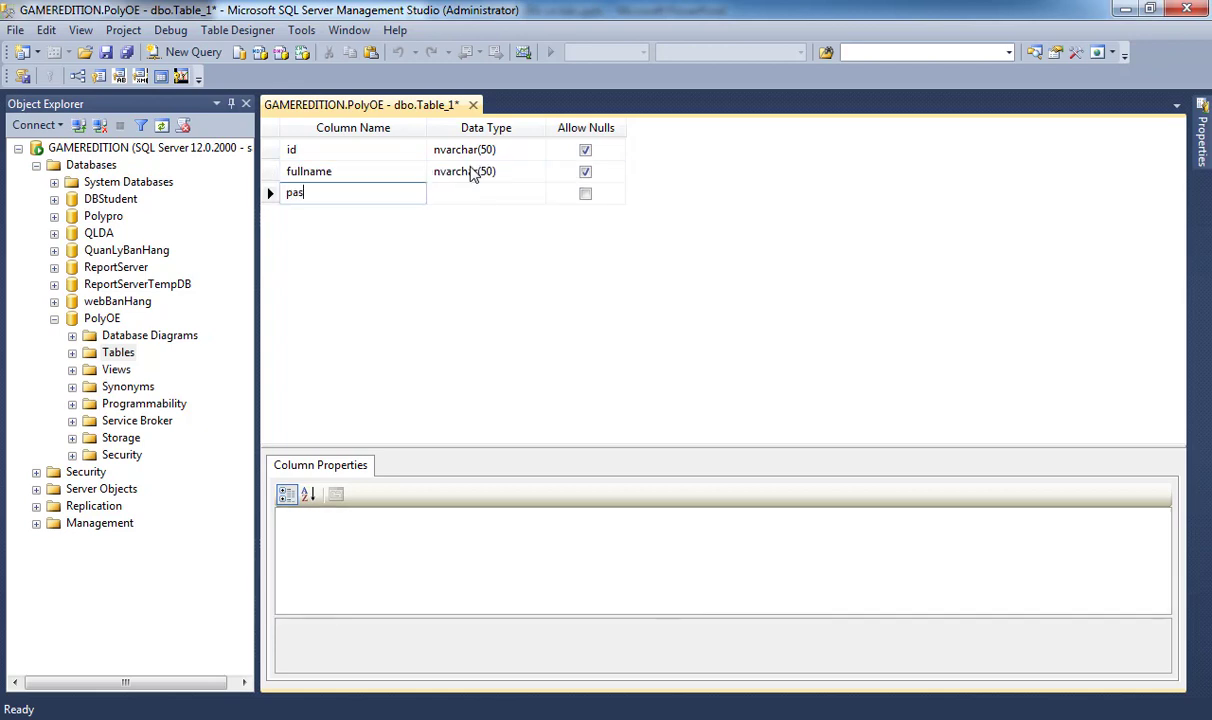
{"action": "type", "text": "password"}
{"action": "key", "text": "Tab"}
{"action": "type", "text": "nvarchar(50)"}
{"action": "key", "text": "Tab"}
{"action": "key", "text": "Tab"}
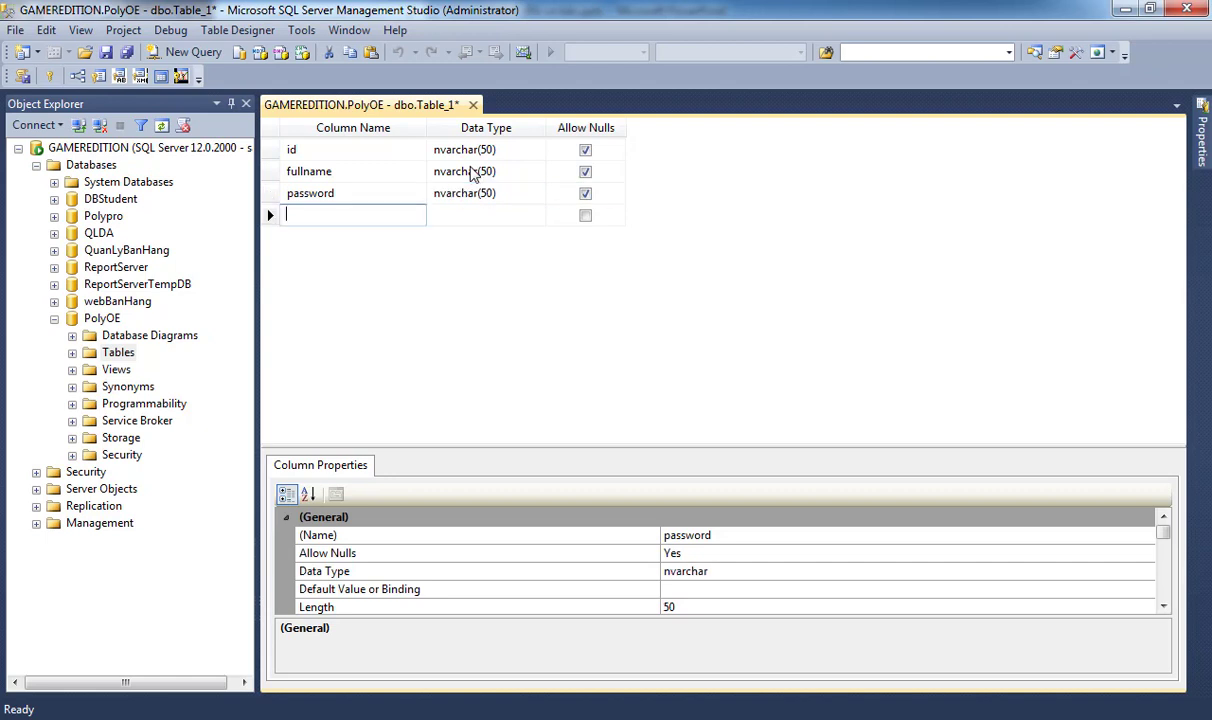
- Add an email column of nvarchar(50) and an admin column of type bit
{"action": "type", "text": "email"}
{"action": "key", "text": "Tab"}
{"action": "type", "text": "nvarchar(50)"}
{"action": "key", "text": "Tab"}
{"action": "key", "text": "Tab"}
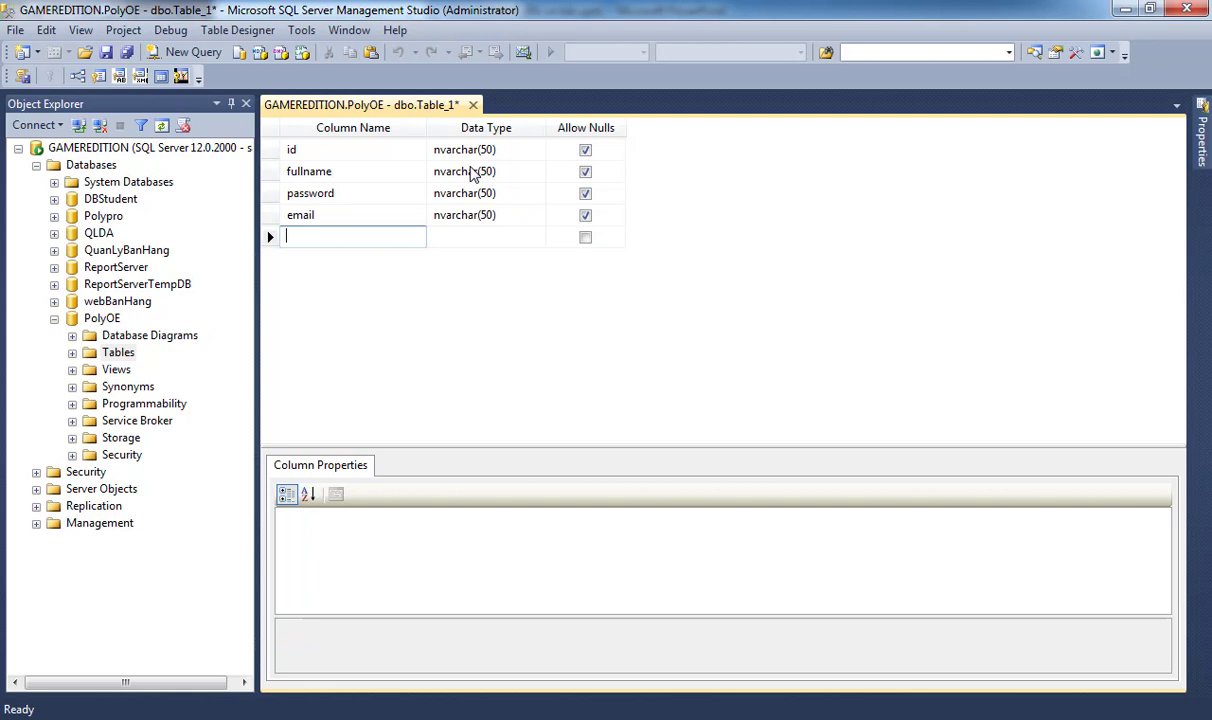
{"action": "type", "text": "admin"}
{"action": "key", "text": "Tab"}
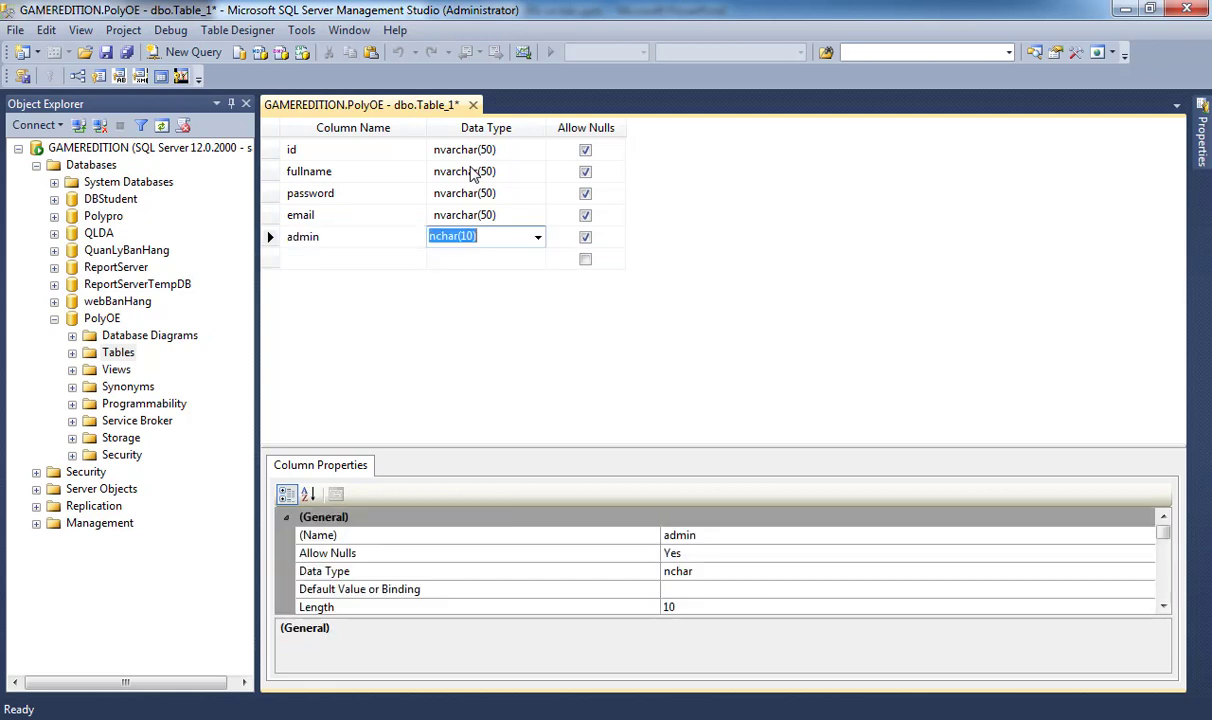
{"action": "type", "text": "bit"}
- Make id the primary key and change id and password types to nvarchar(30)
{"action": "left_click", "coordinate": [270, 150]}
{"action": "right_click", "coordinate": [272, 153]}
{"action": "left_click", "coordinate": [298, 166]}
{"action": "left_click", "coordinate": [484, 149]}
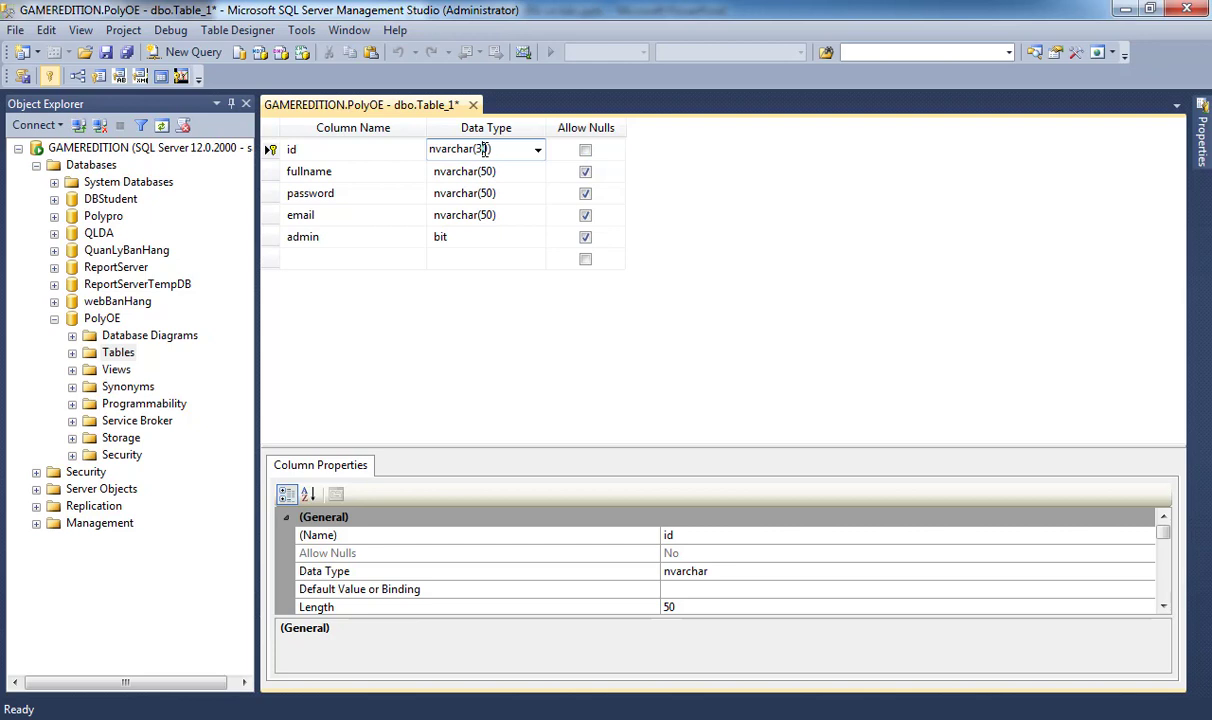
{"action": "key", "text": "Down"}
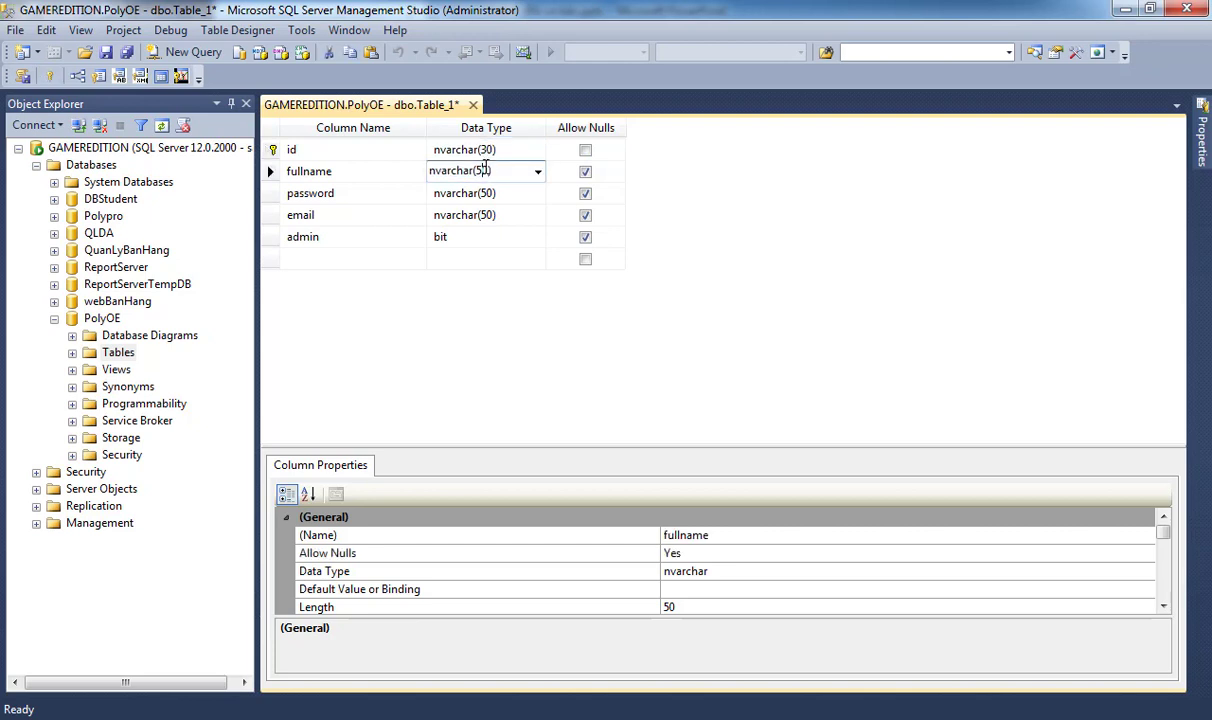
{"action": "left_click", "coordinate": [486, 193]}
{"action": "left_click", "coordinate": [481, 192]}
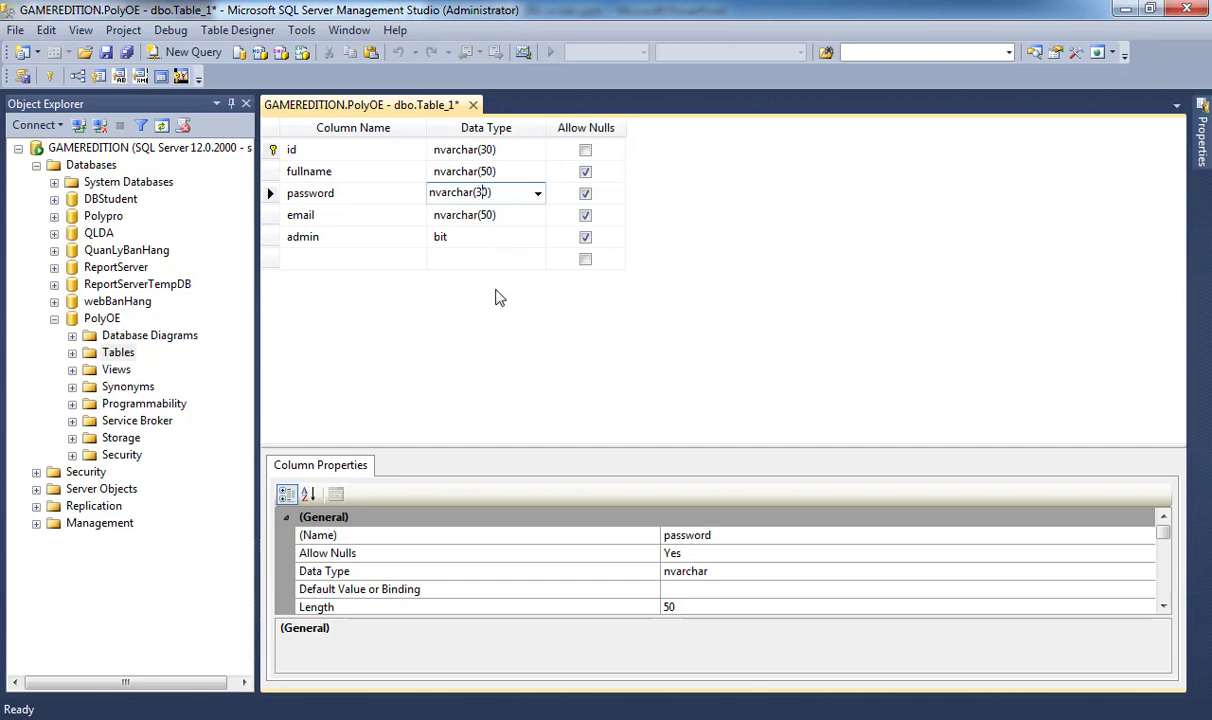
{"action": "key", "text": "Return"}
- Save the table as Users and return to Eclipse
{"action": "key", "text": "ctrl+s"}
{"action": "type", "text": "Úe"}
{"action": "type", "text": "ers"}
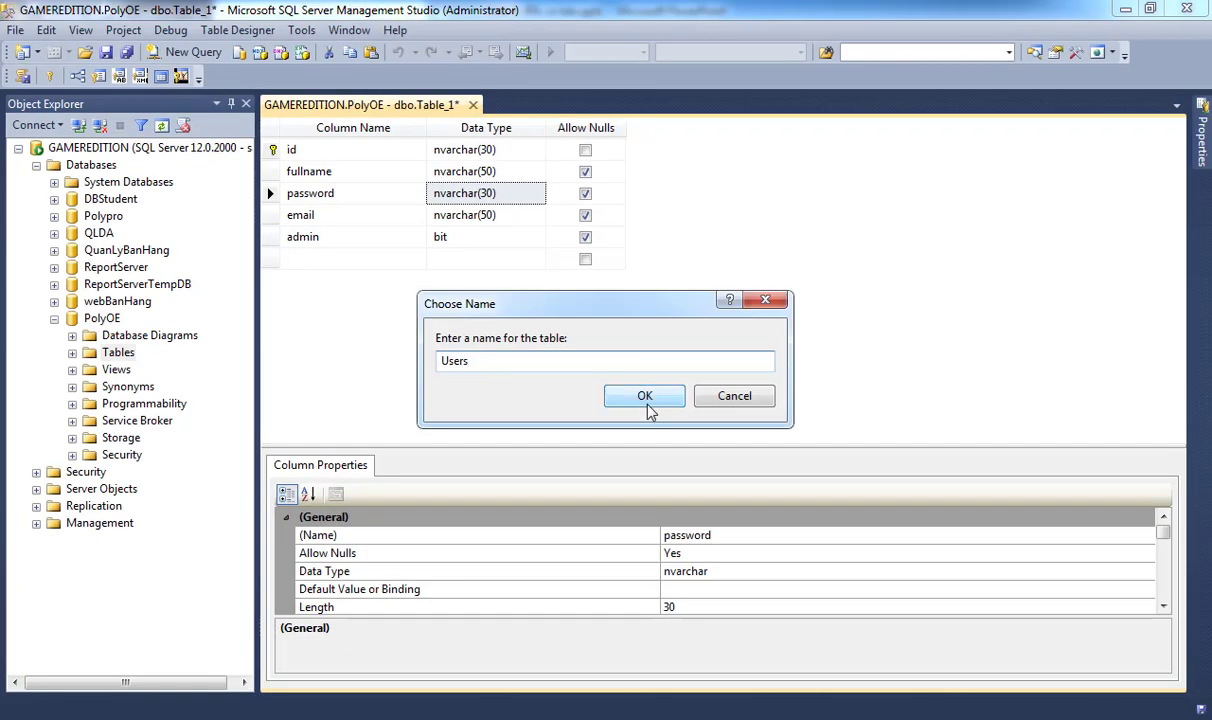
{"action": "left_click", "coordinate": [645, 405]}
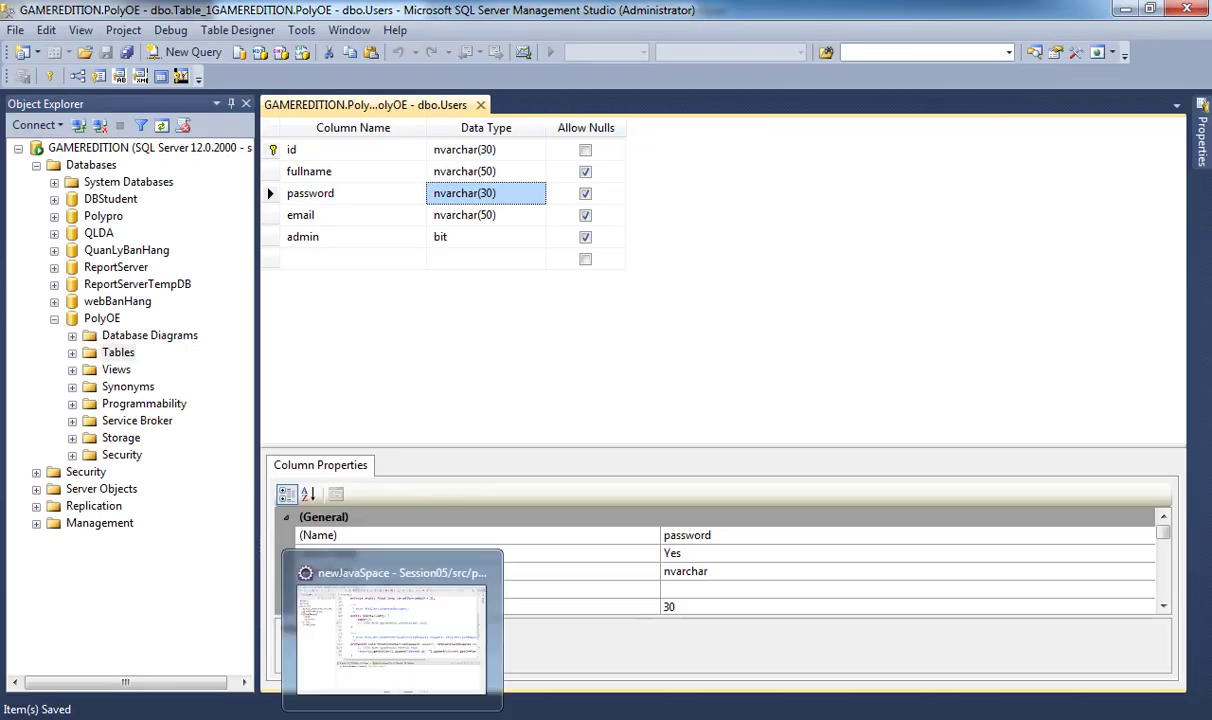
{"action": "left_click", "coordinate": [330, 590]}
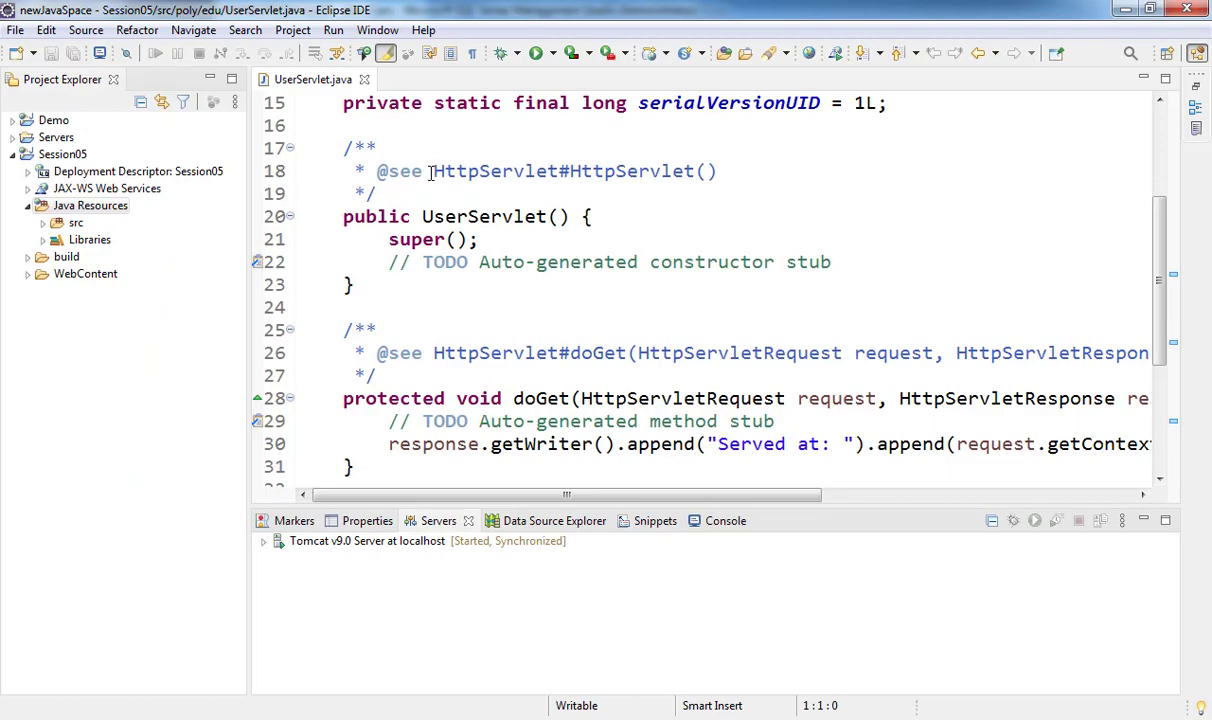
- Choose Configure > Convert to Maven Project for the Session05 project
{"action": "scroll", "coordinate": [432, 173], "scroll_direction": "up", "scroll_amount": 1}
{"action": "scroll", "coordinate": [432, 173], "scroll_direction": "down", "scroll_amount": 5}
{"action": "scroll", "coordinate": [432, 176], "scroll_direction": "up", "scroll_amount": 5}
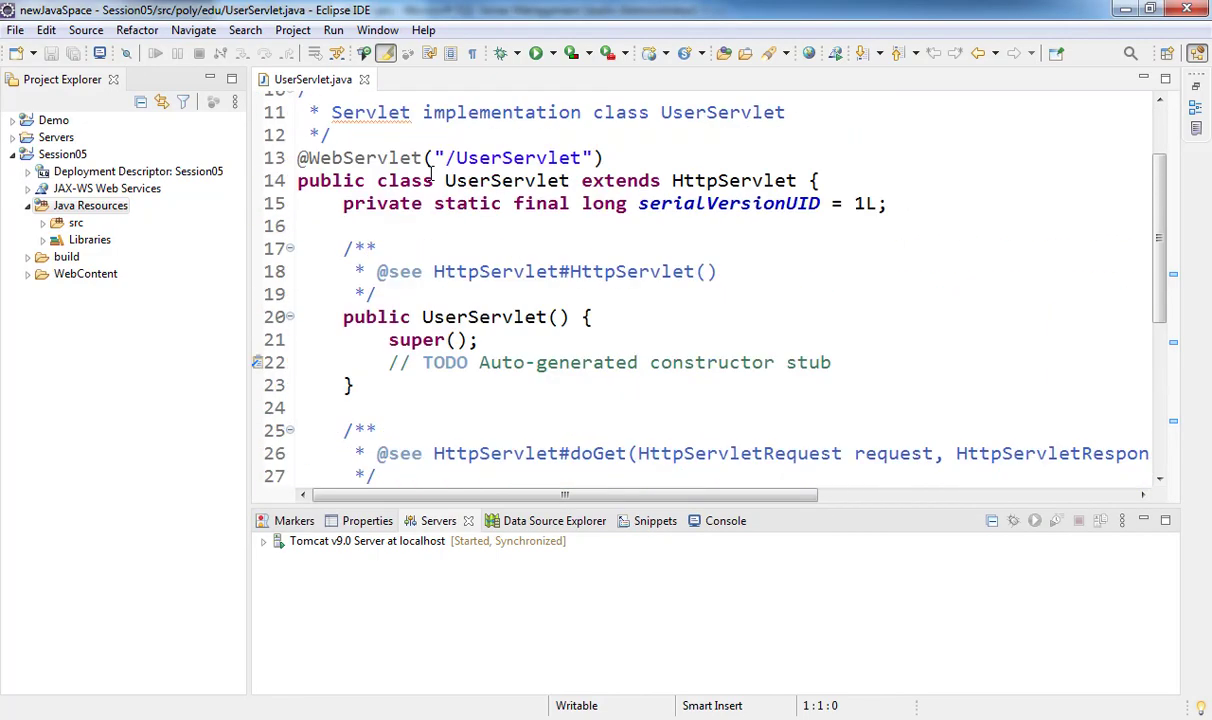
{"action": "scroll", "coordinate": [432, 176], "scroll_direction": "down", "scroll_amount": 3}
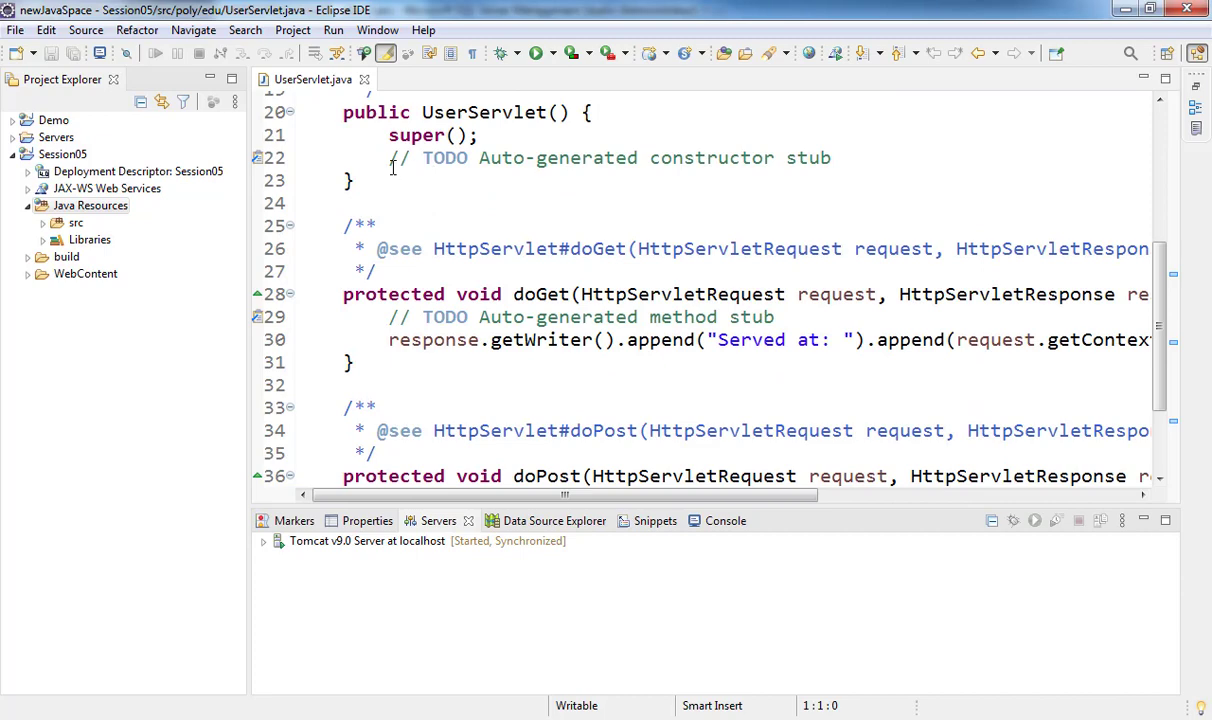
{"action": "left_click", "coordinate": [63, 156]}
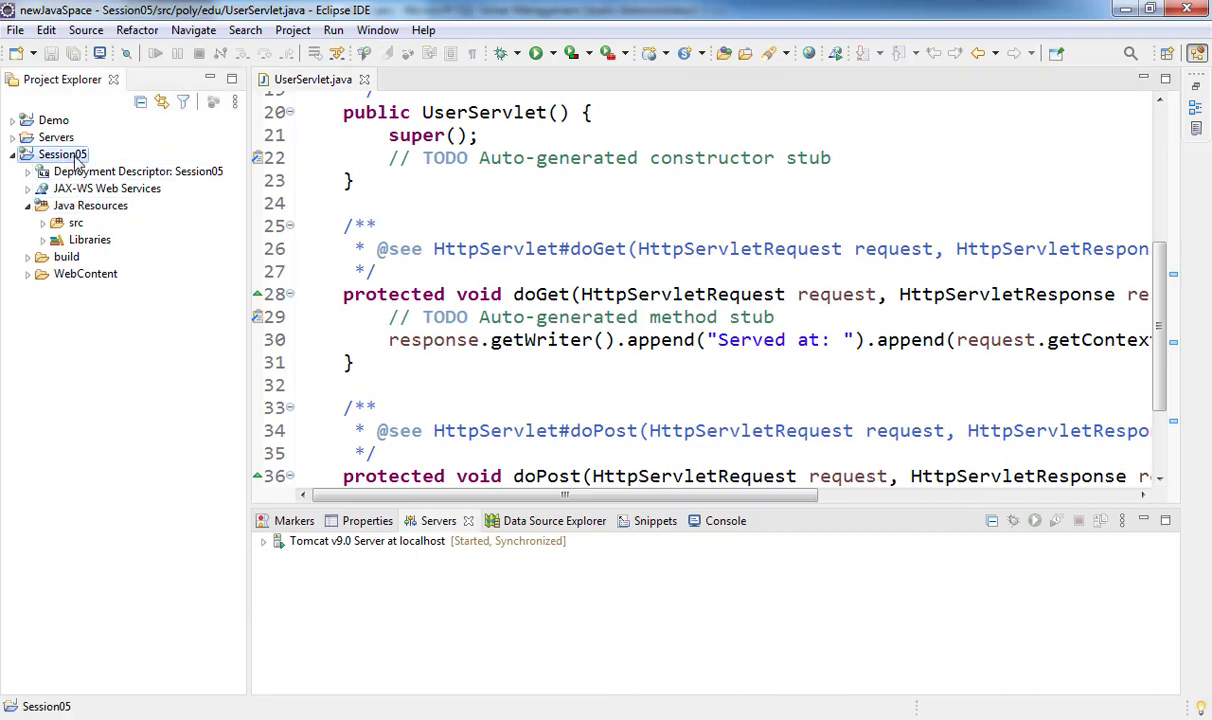
{"action": "right_click", "coordinate": [78, 160]}
{"action": "mouse_move", "coordinate": [197, 600]}
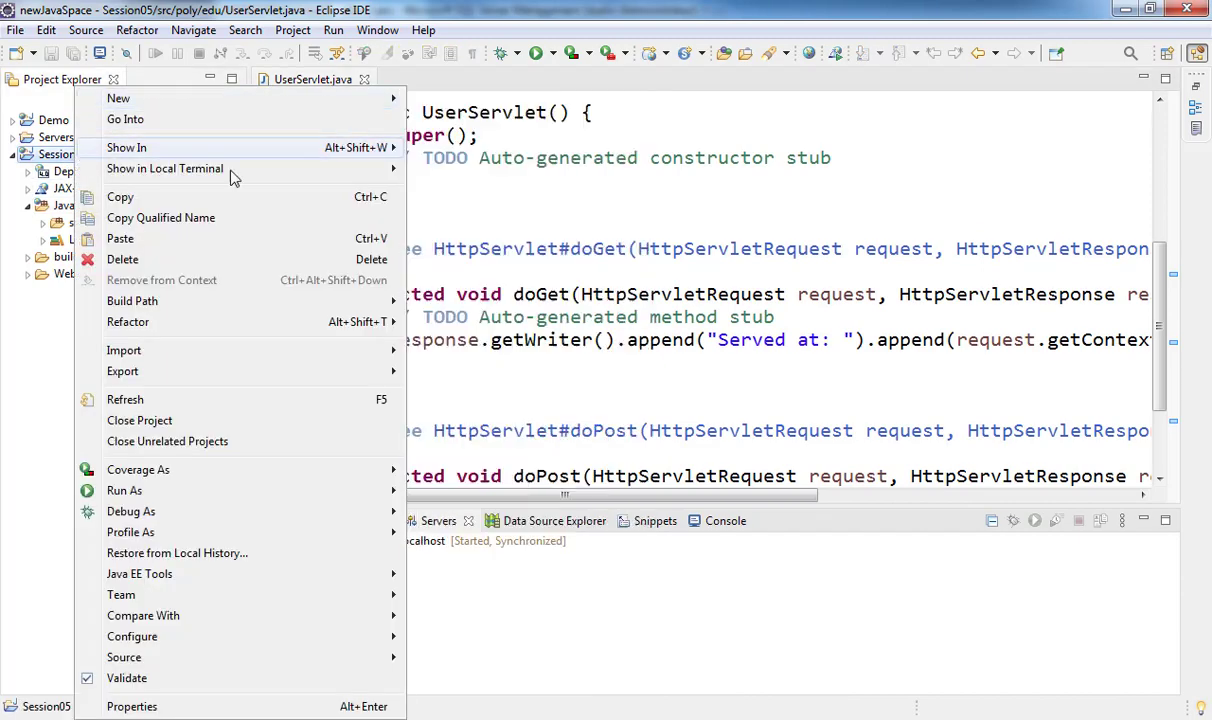
{"action": "mouse_move", "coordinate": [190, 636]}
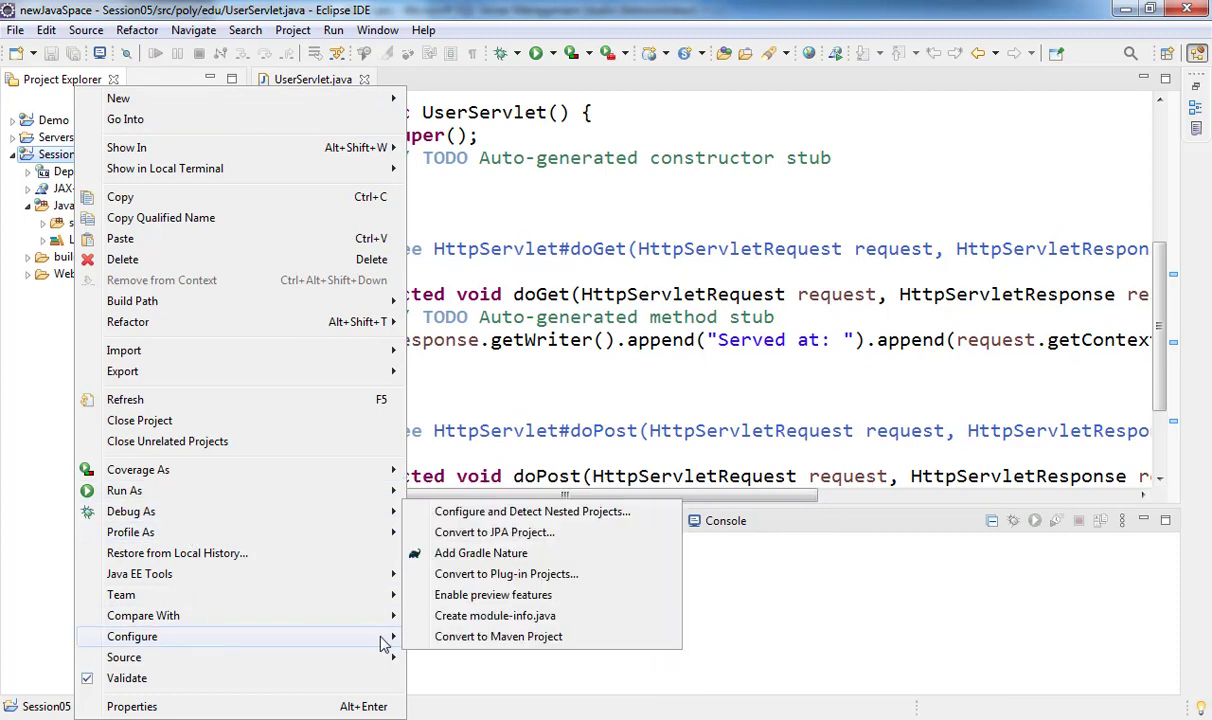
{"action": "left_click", "coordinate": [467, 639]}
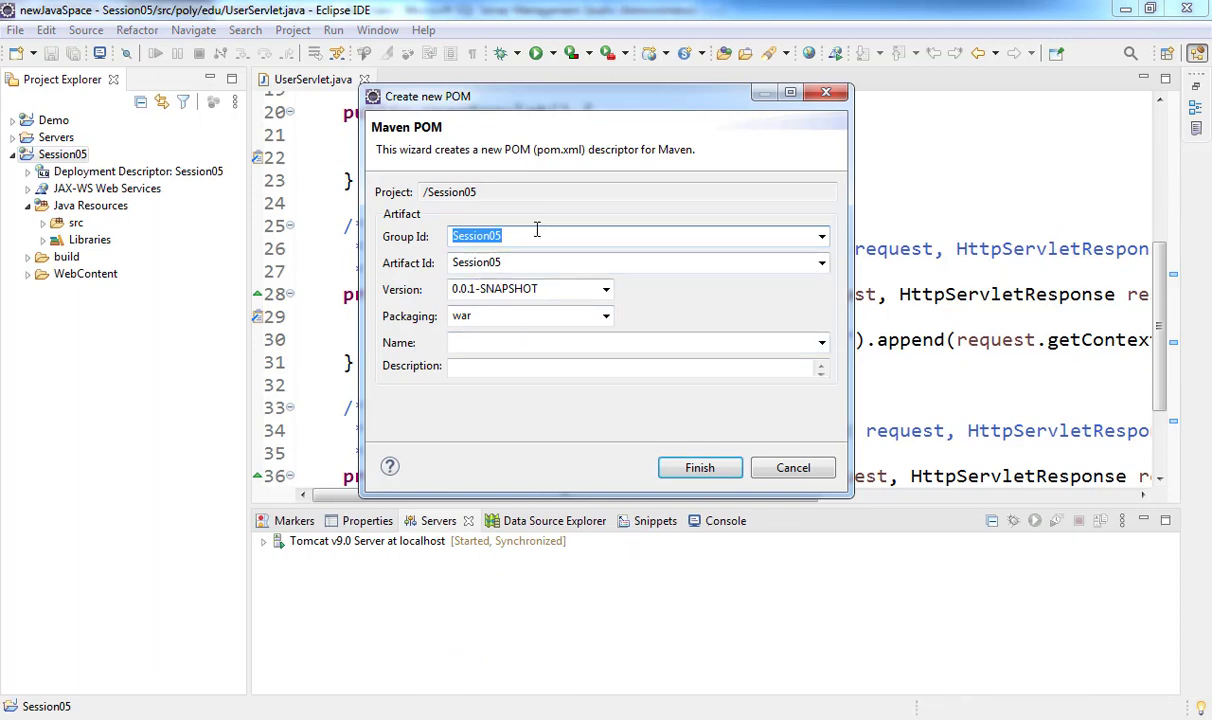
- Create the POM with Group Id poly.edu and Name and Description Session05
{"action": "type", "text": "poly.edu"}
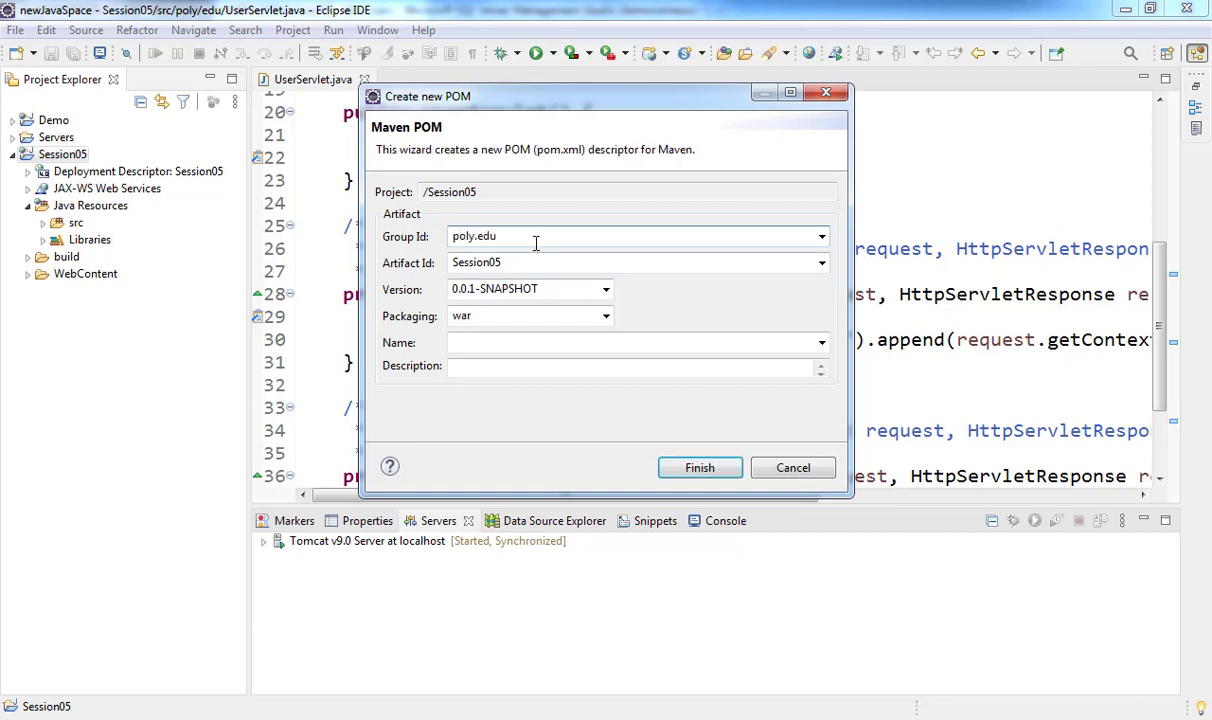
{"action": "key", "text": "Tab"}
{"action": "key", "text": "ctrl+c"}
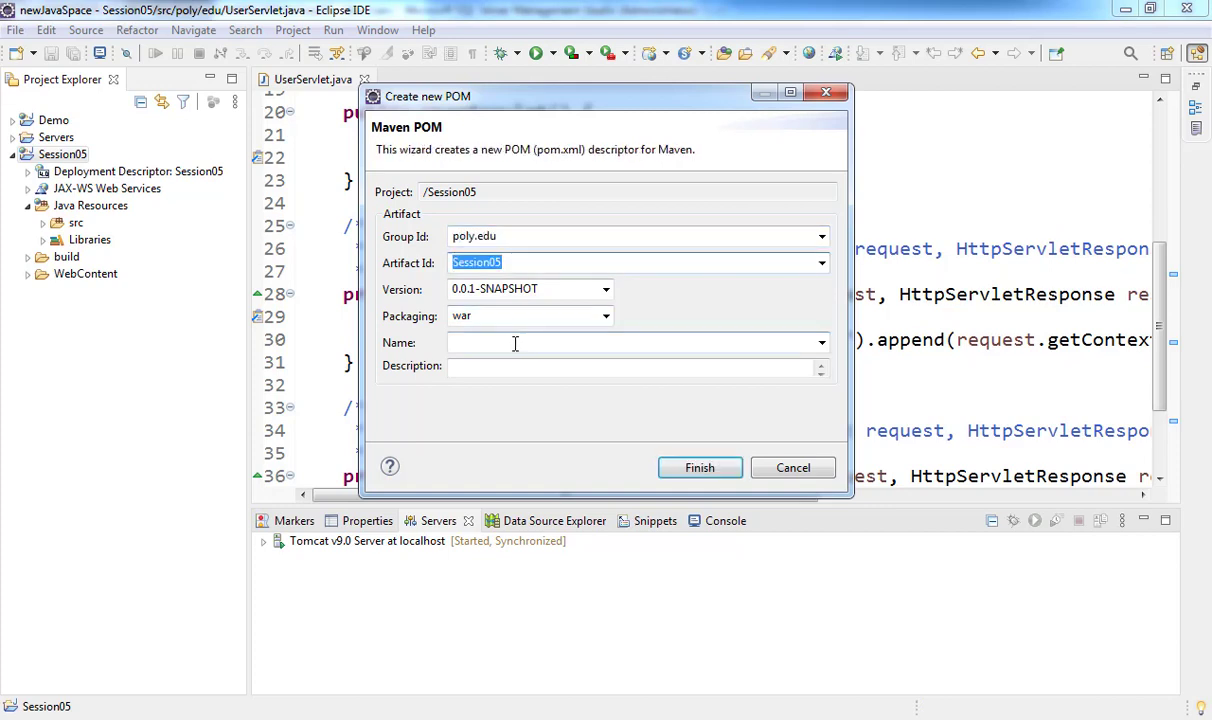
{"action": "left_click", "coordinate": [514, 343]}
{"action": "key", "text": "ctrl+v"}
{"action": "key", "text": "Tab"}
{"action": "key", "text": "ctrl+v"}
{"action": "left_click", "coordinate": [699, 467]}
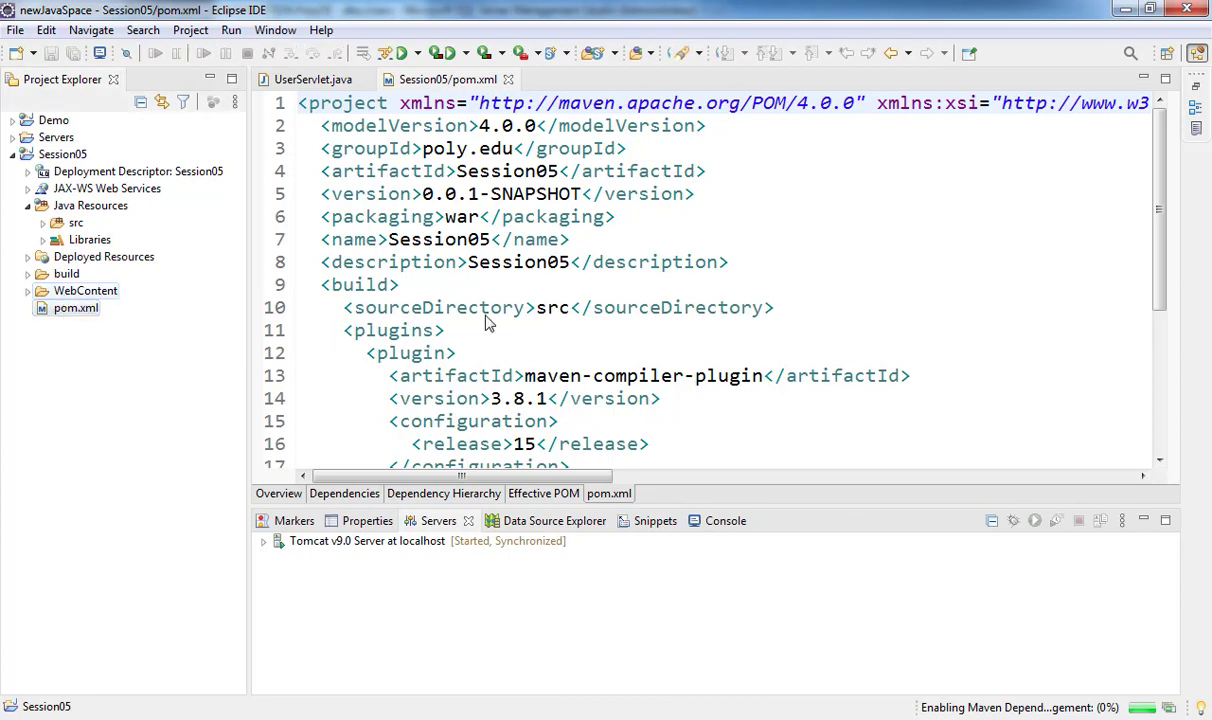
{"action": "left_click", "coordinate": [568, 307]}
- Open the Session05 project properties, then close them without changes
{"action": "scroll", "coordinate": [565, 300], "scroll_direction": "down", "scroll_amount": 4}
{"action": "scroll", "coordinate": [565, 297], "scroll_direction": "up", "scroll_amount": 2}
{"action": "scroll", "coordinate": [565, 297], "scroll_direction": "up", "scroll_amount": 1}
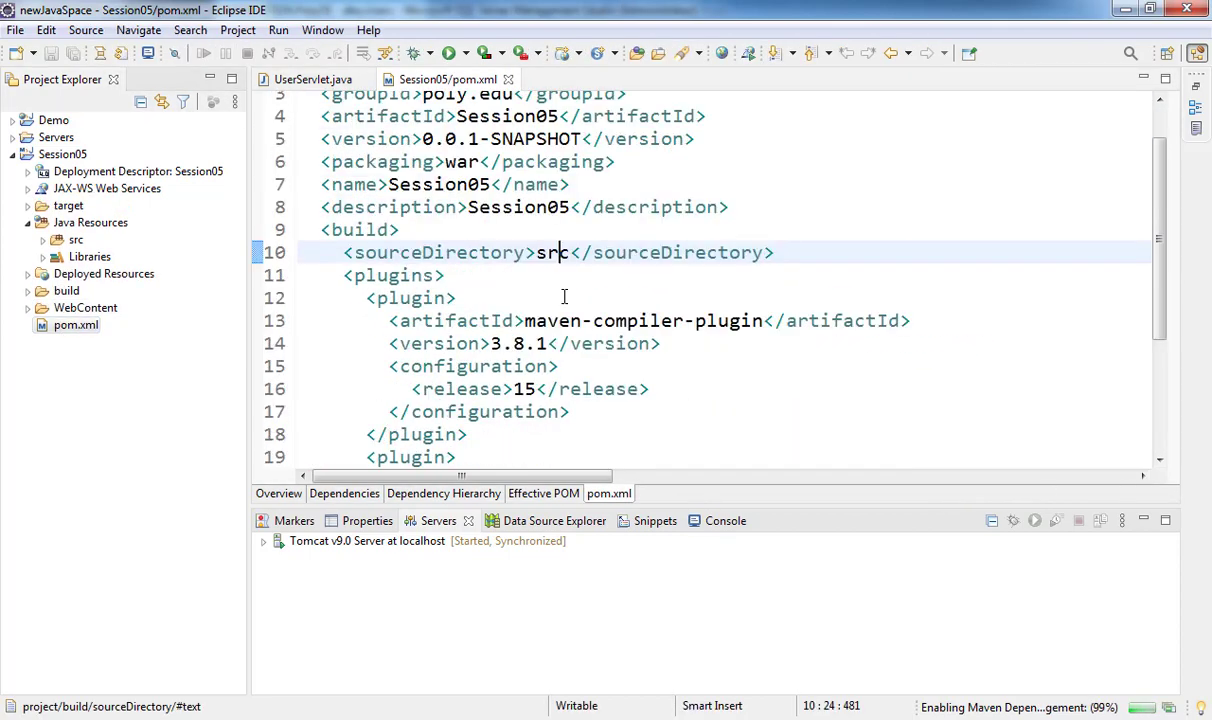
{"action": "left_click", "coordinate": [63, 156]}
{"action": "right_click", "coordinate": [68, 158]}
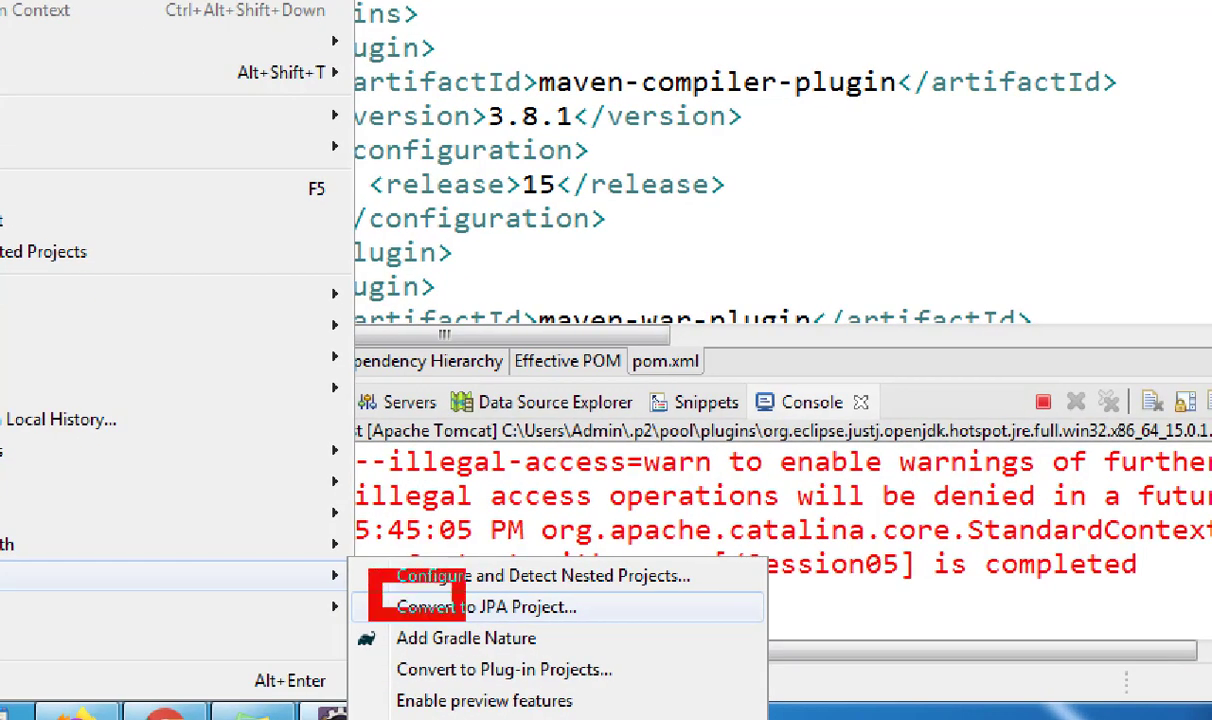
{"action": "left_click", "coordinate": [430, 607]}
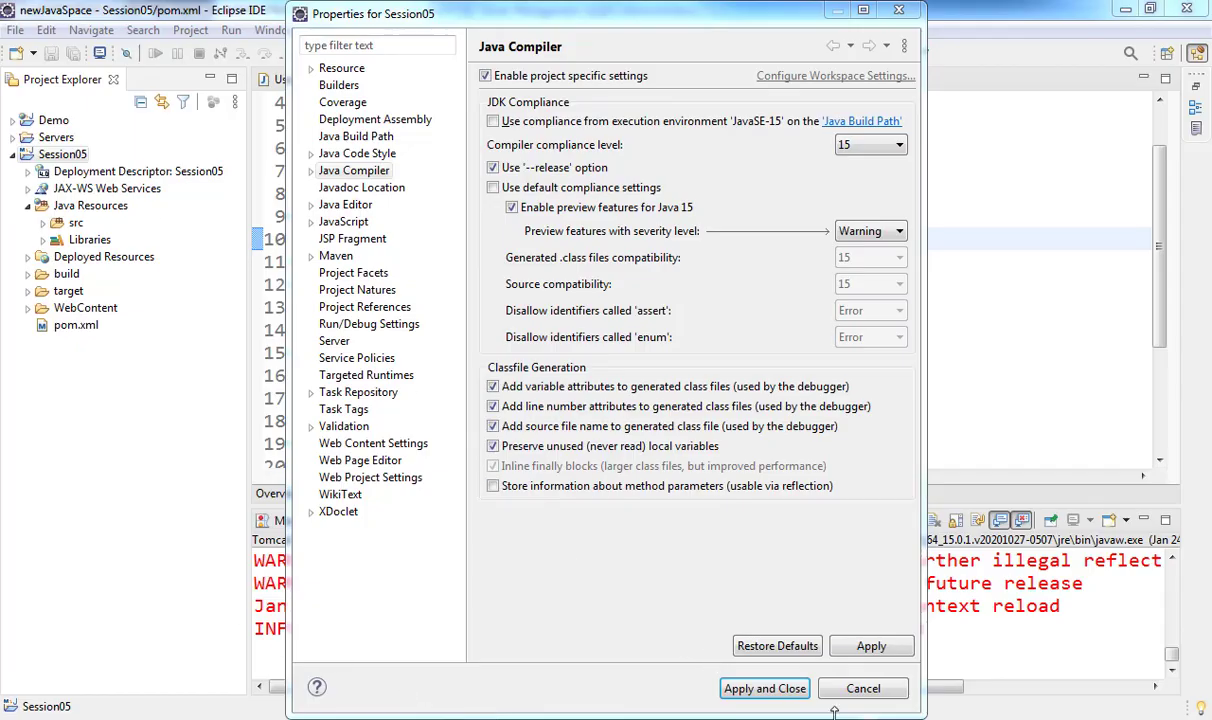
{"action": "left_click", "coordinate": [862, 689]}
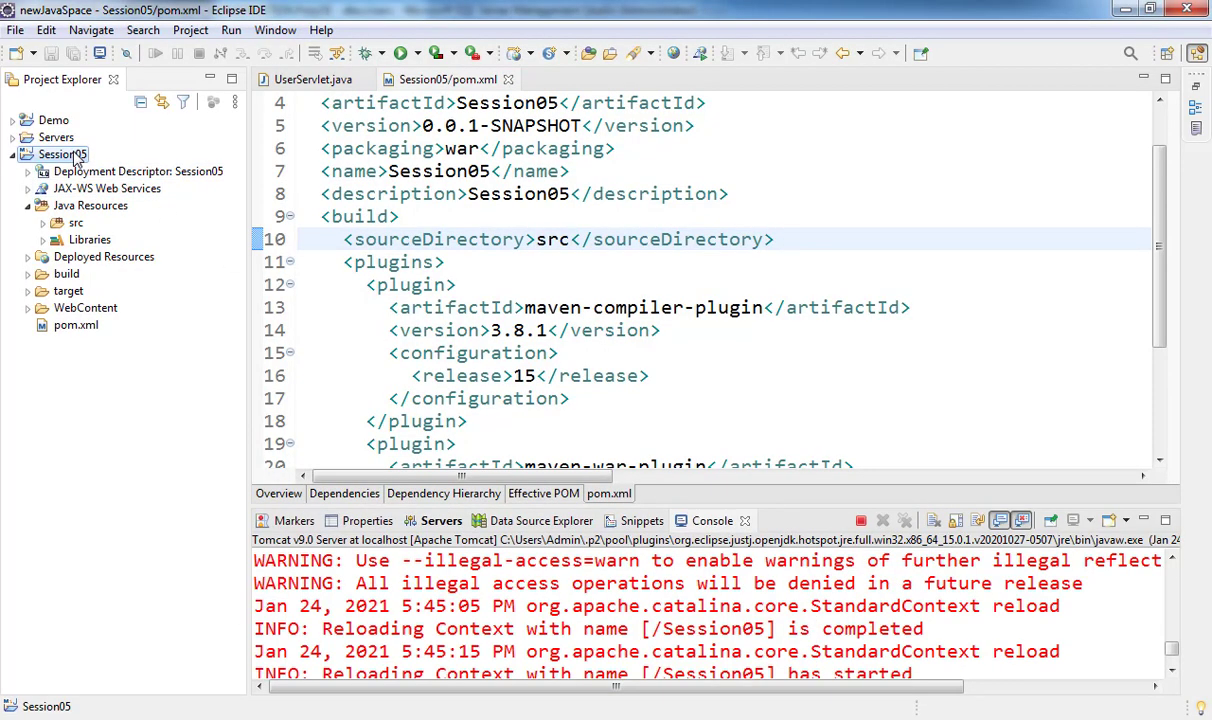
- Choose Configure > Convert to JPA Project for Session05
{"action": "right_click", "coordinate": [68, 155]}
{"action": "mouse_move", "coordinate": [202, 578]}
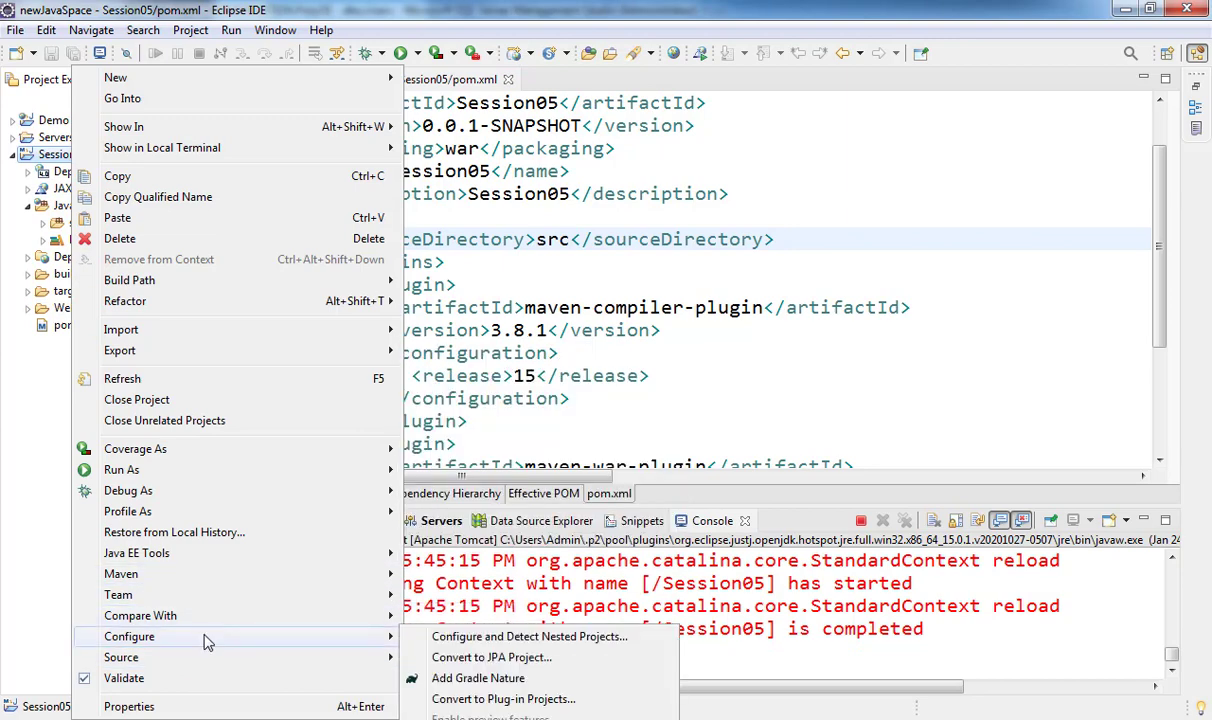
{"action": "mouse_move", "coordinate": [355, 636]}
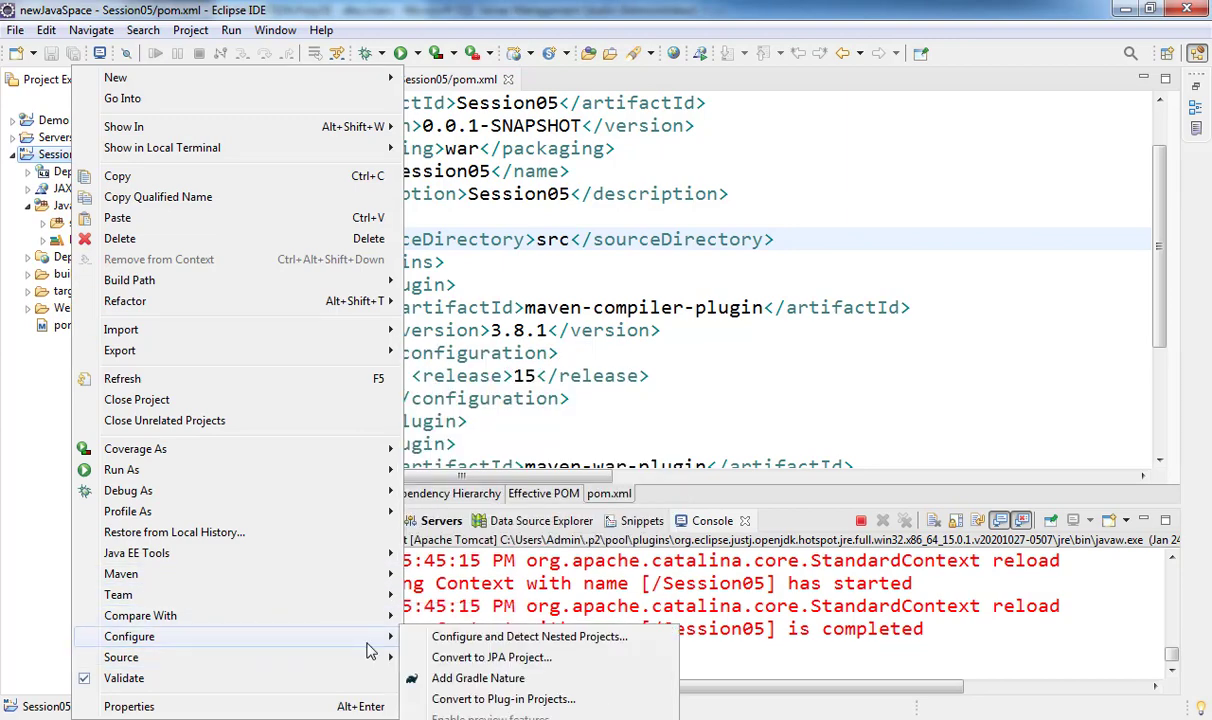
{"action": "left_click", "coordinate": [480, 657]}
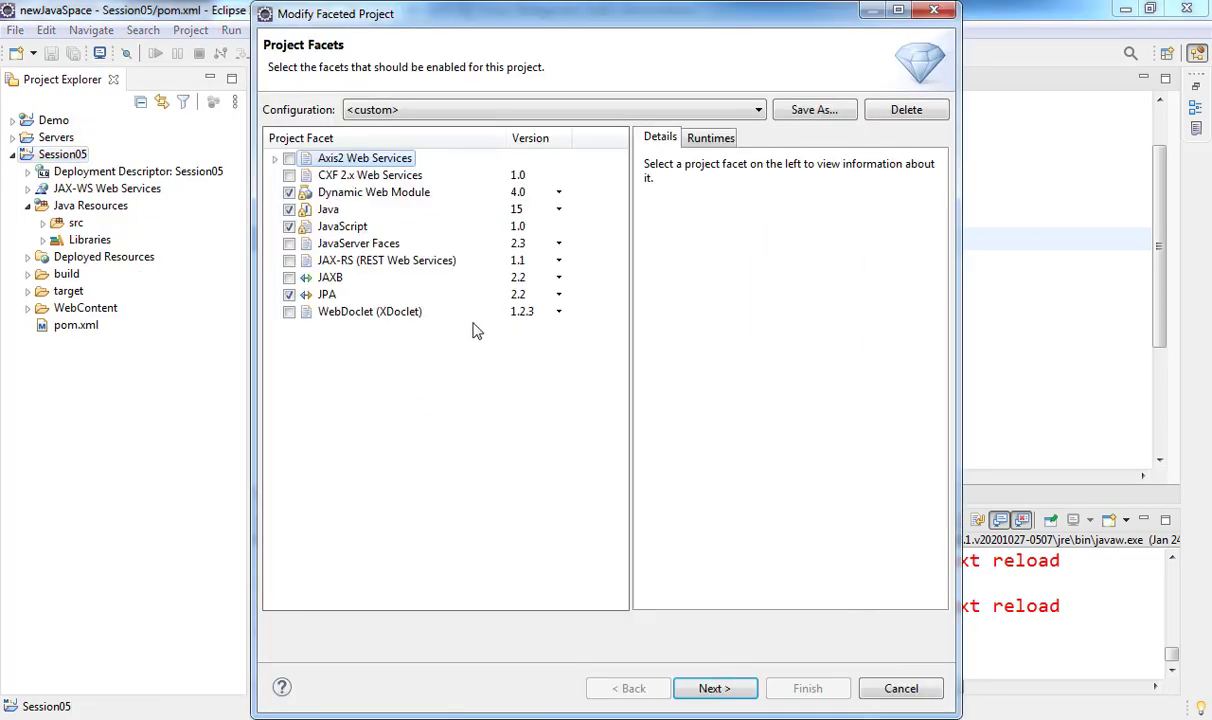
- Proceed to the JPA facet settings and start a new user library named Hibernate
{"action": "left_click", "coordinate": [713, 690]}
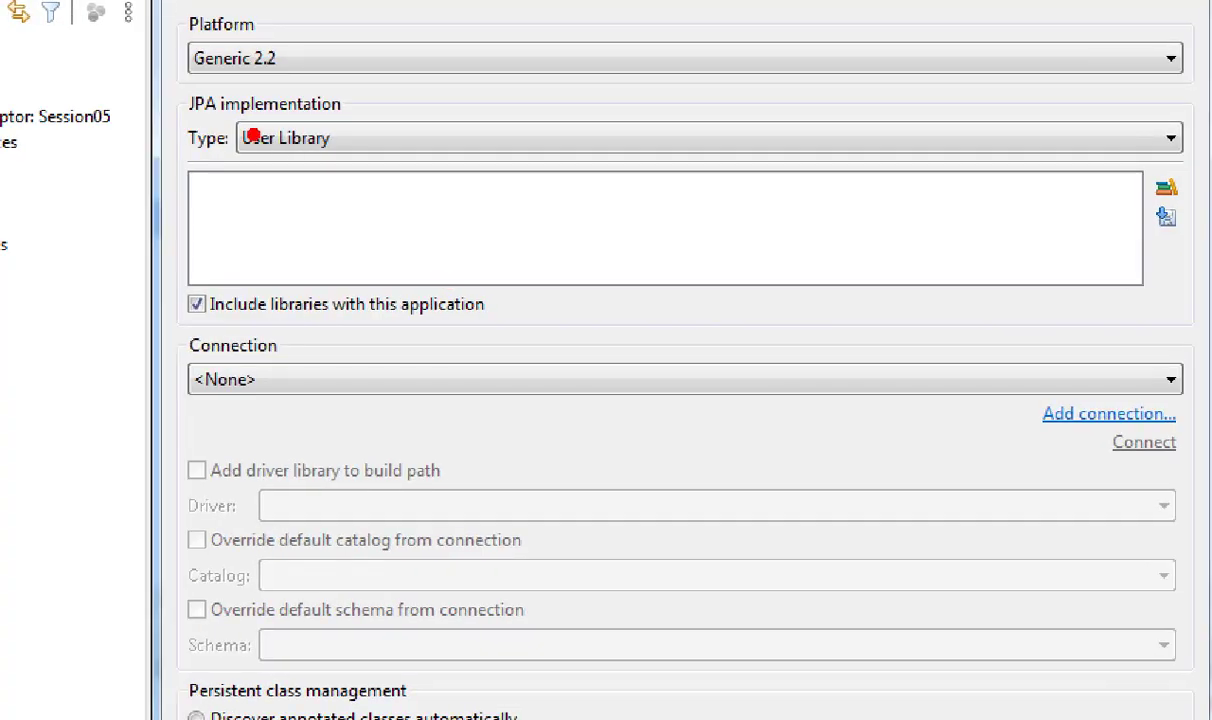
{"action": "left_click_drag", "start_coordinate": [180, 84], "coordinate": [505, 191]}
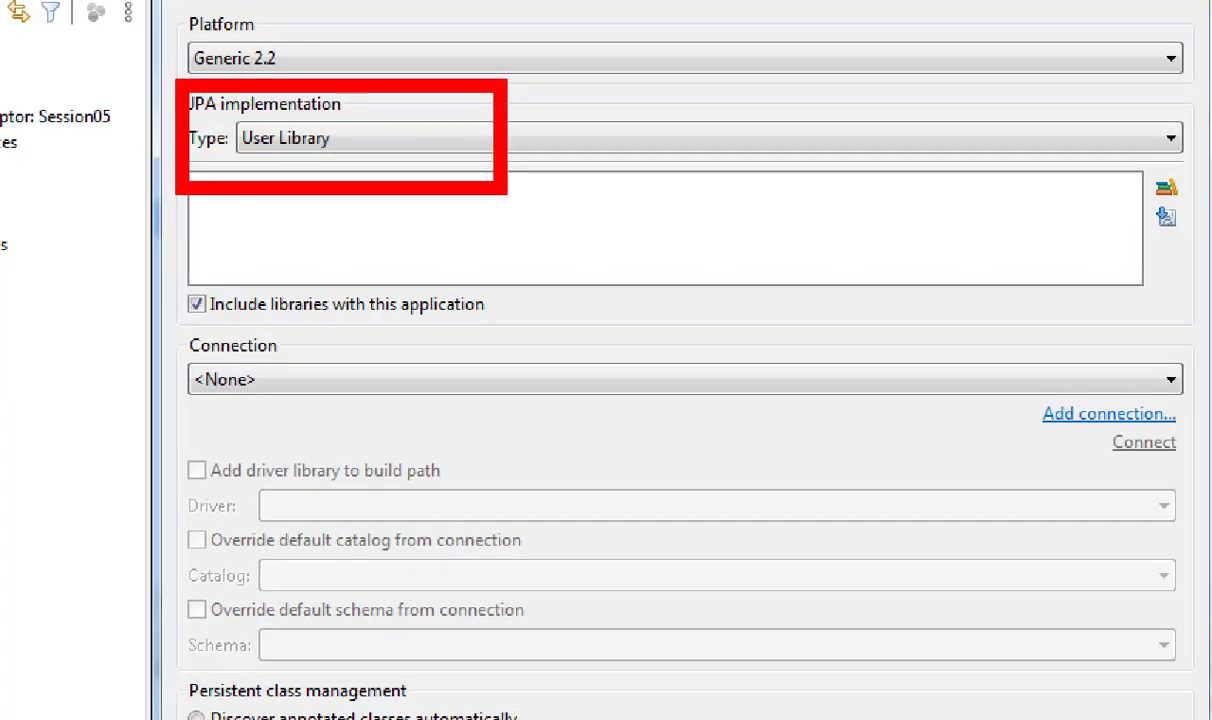
{"action": "key", "text": "Escape"}
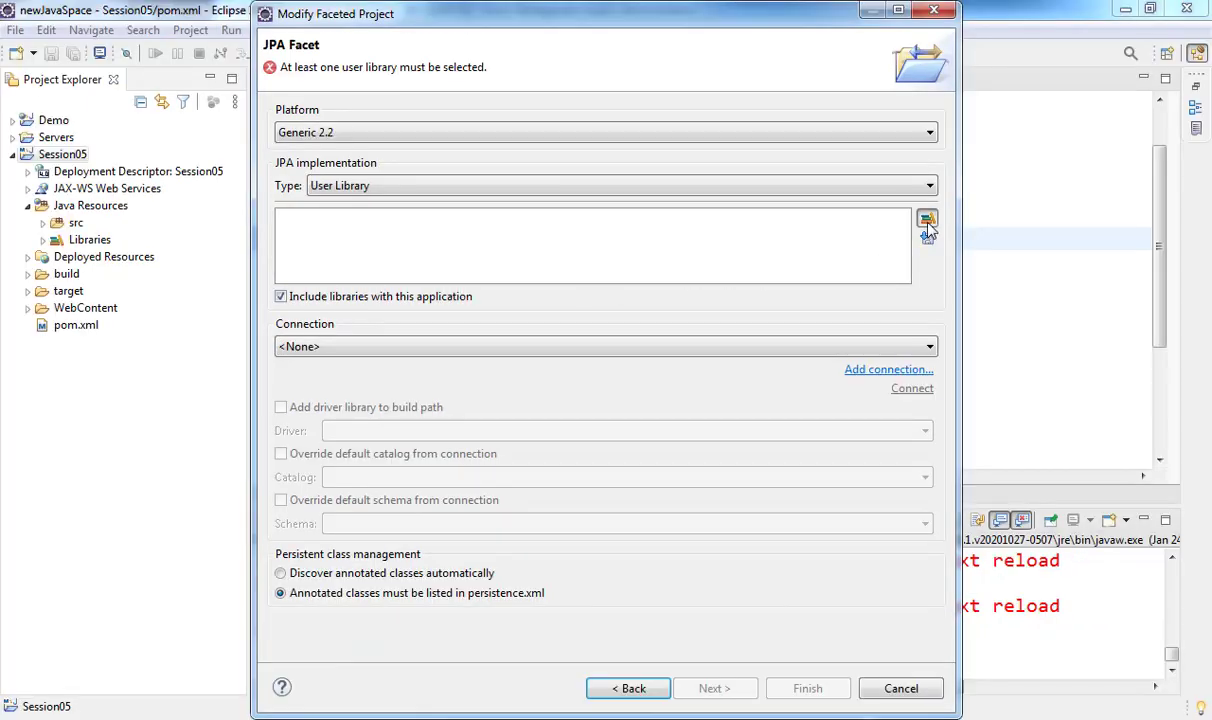
{"action": "left_click", "coordinate": [927, 222]}
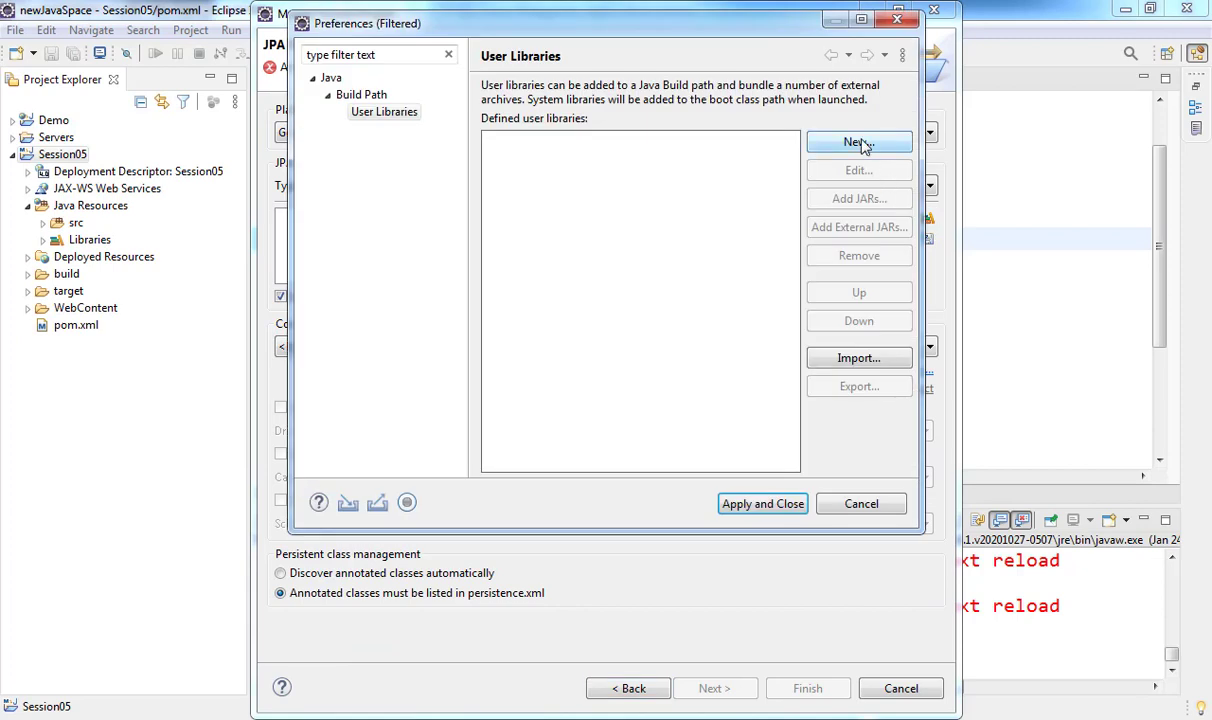
{"action": "left_click", "coordinate": [820, 141]}
{"action": "type", "text": "H"}
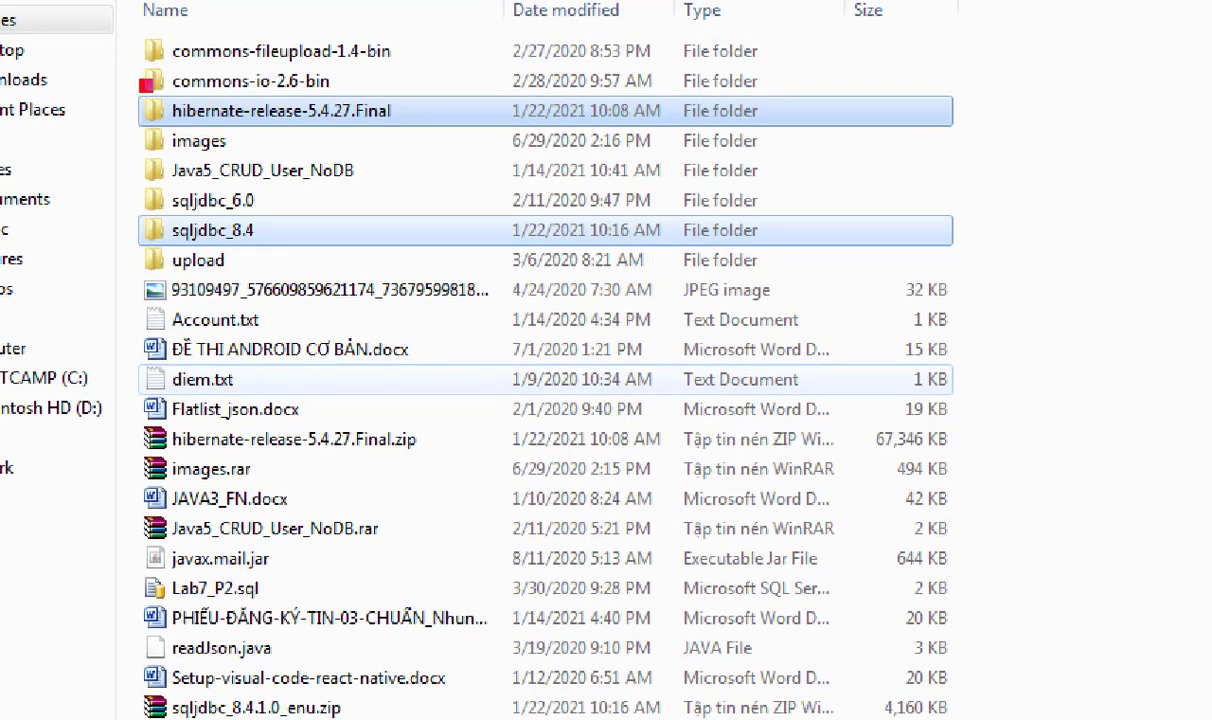
- Create a new folder named lib inside C:\newJavaSpace
{"action": "mouse_move", "coordinate": [134, 81]}
{"action": "left_mouse_down"}
{"action": "mouse_move", "coordinate": [470, 130]}
{"action": "mouse_move", "coordinate": [442, 137]}
{"action": "left_mouse_up"}
{"action": "left_click_drag", "start_coordinate": [145, 205], "coordinate": [330, 240]}
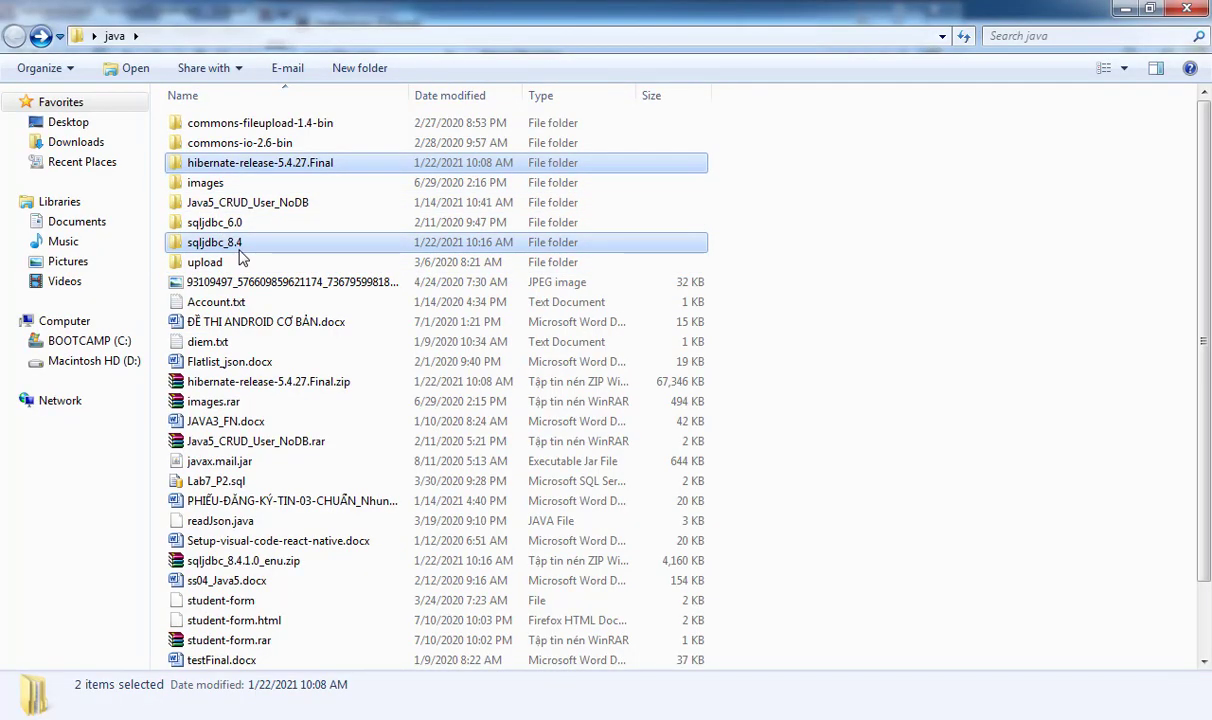
{"action": "left_click", "coordinate": [95, 341]}
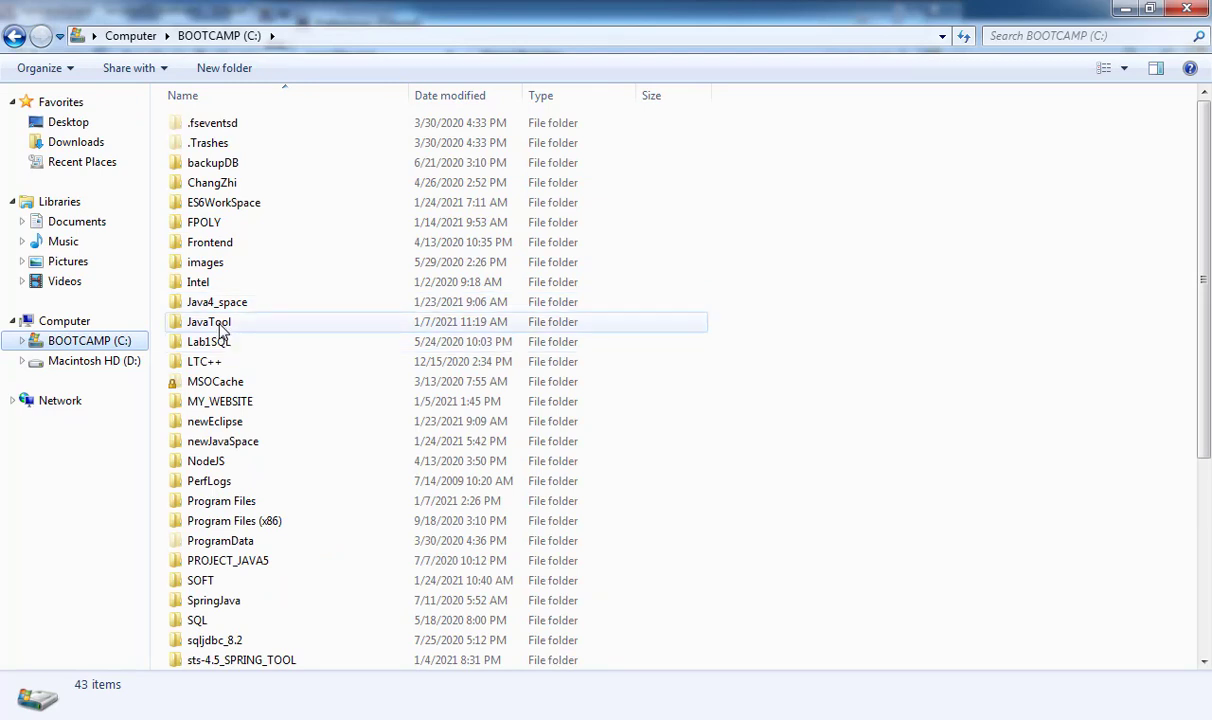
{"action": "double_click", "coordinate": [222, 442]}
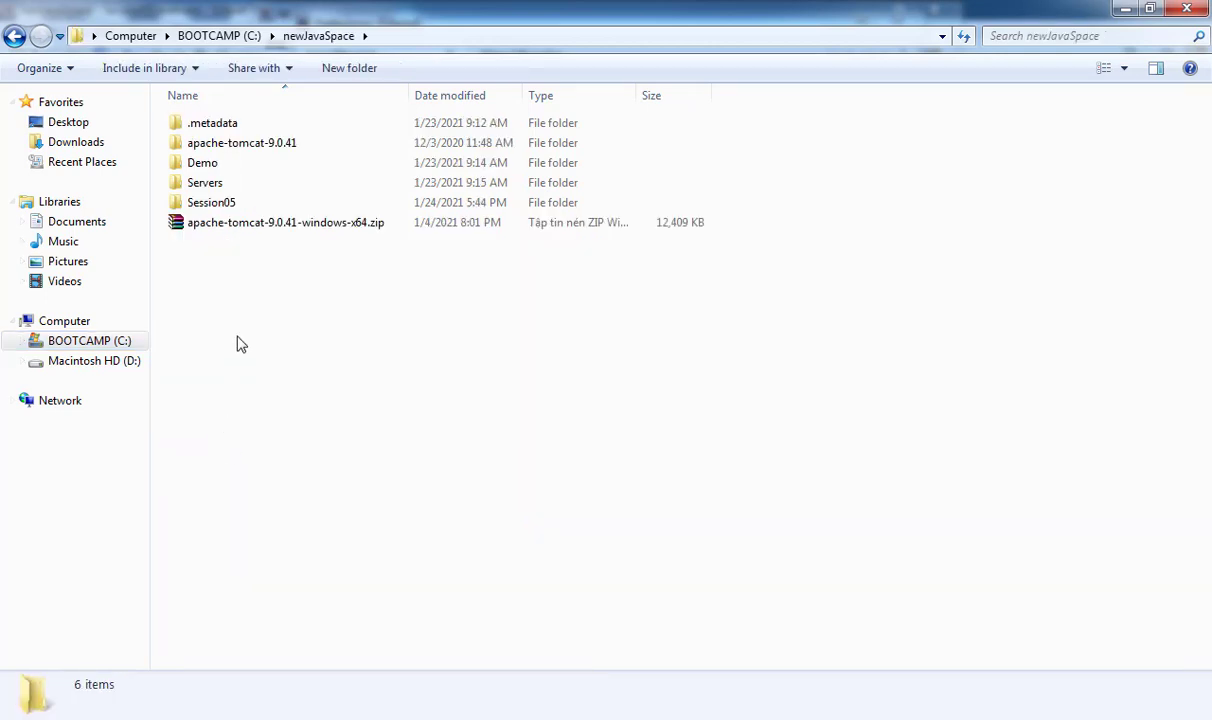
{"action": "left_click", "coordinate": [352, 67]}
{"action": "type", "text": "lib"}
{"action": "key", "text": "Return"}
{"action": "key", "text": "Return"}
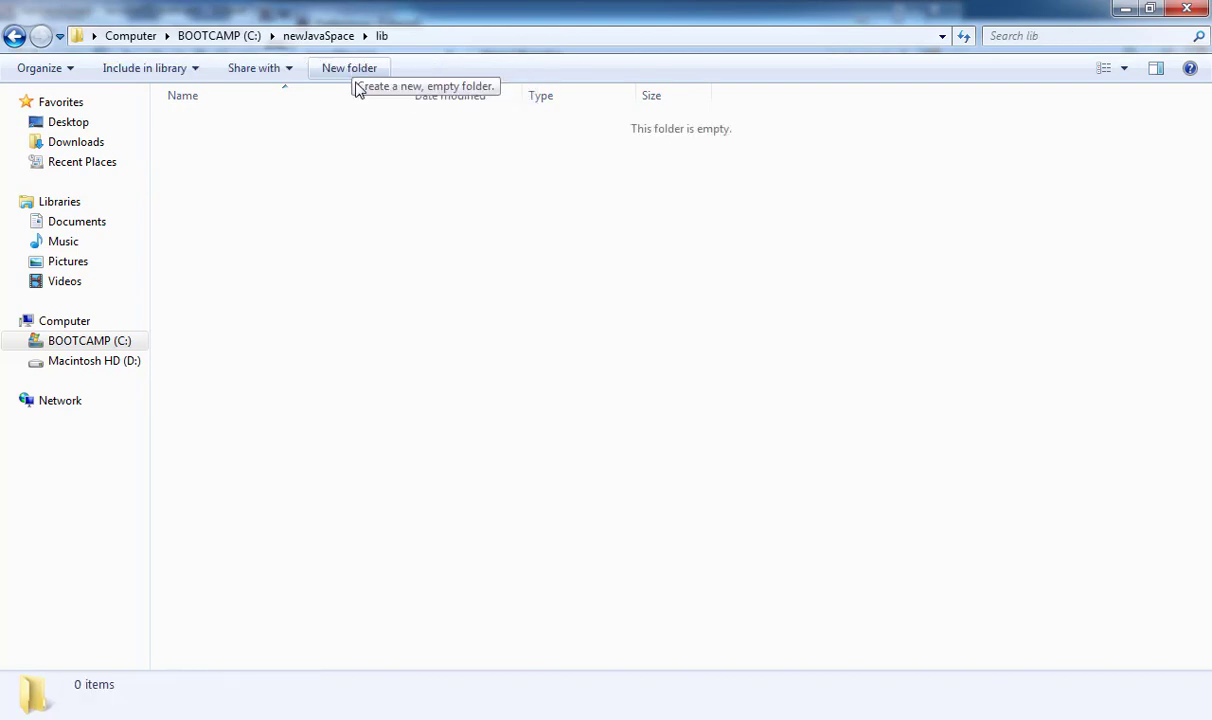
- Paste the copied hibernate-release-5.4.27.Final folder into the lib folder
{"action": "right_click", "coordinate": [311, 200]}
{"action": "left_click", "coordinate": [362, 331]}
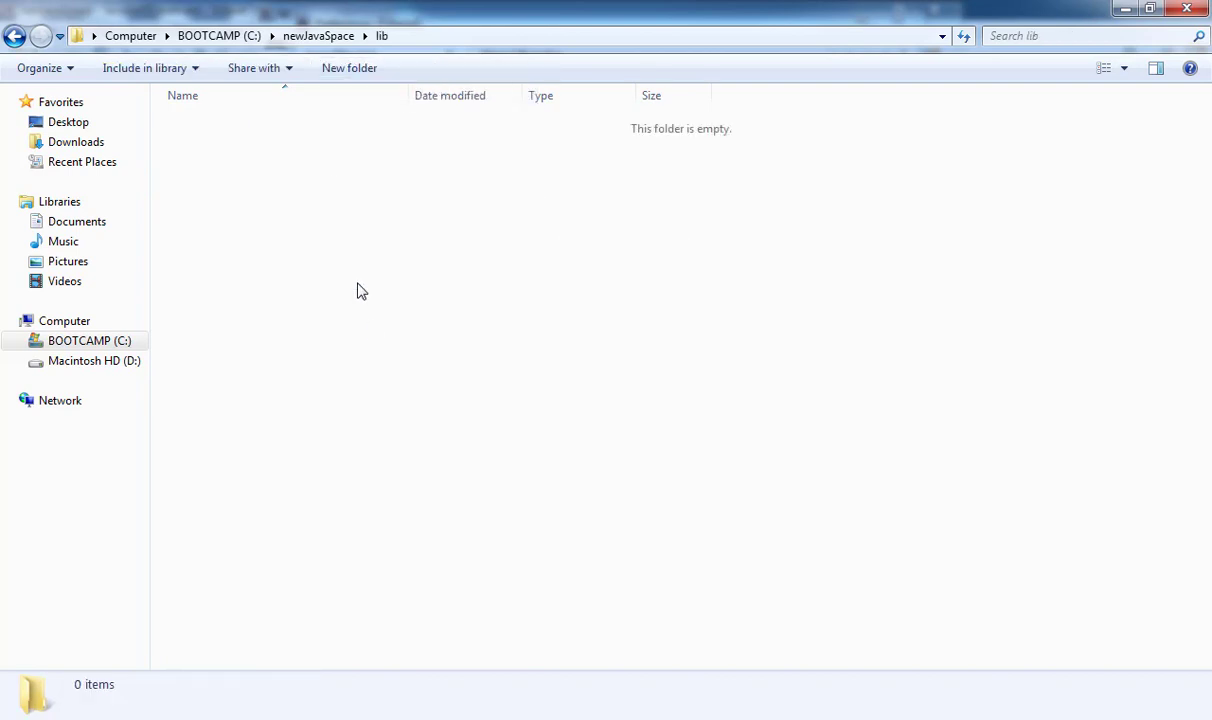
{"action": "left_click", "coordinate": [436, 38]}
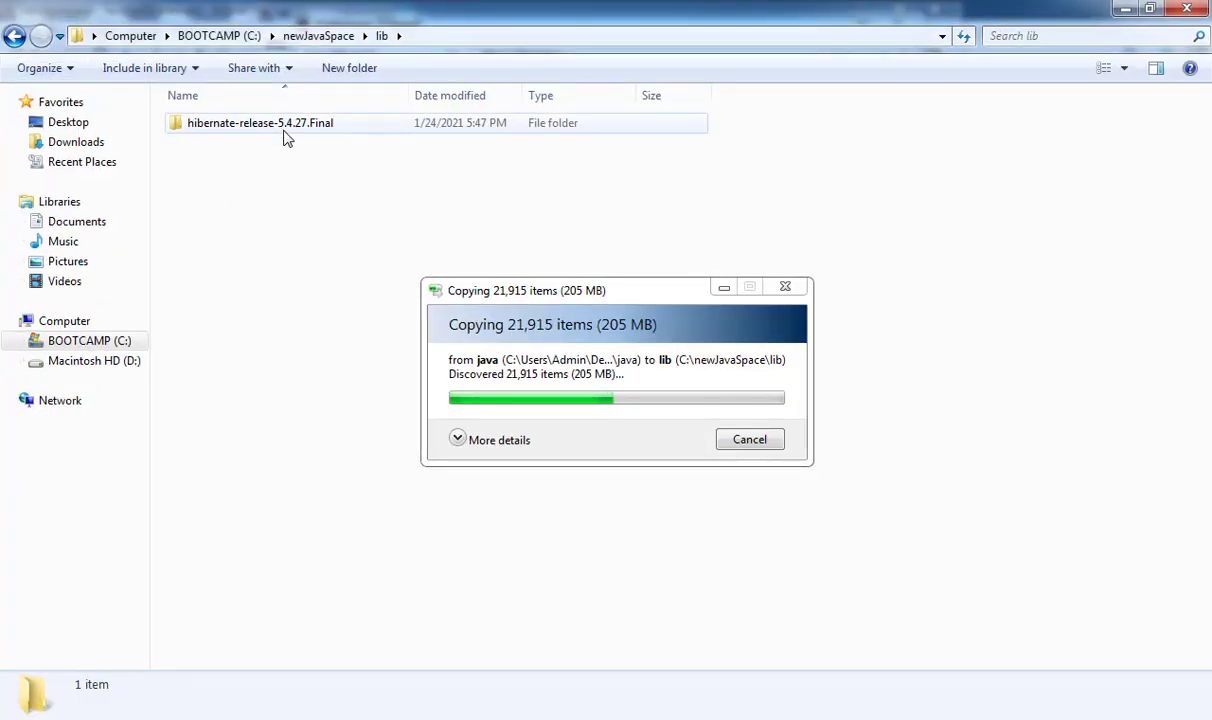
- Name the new user library Hibernate5.4.27 and skip the too-long-path file during copying
{"action": "left_click", "coordinate": [370, 600]}
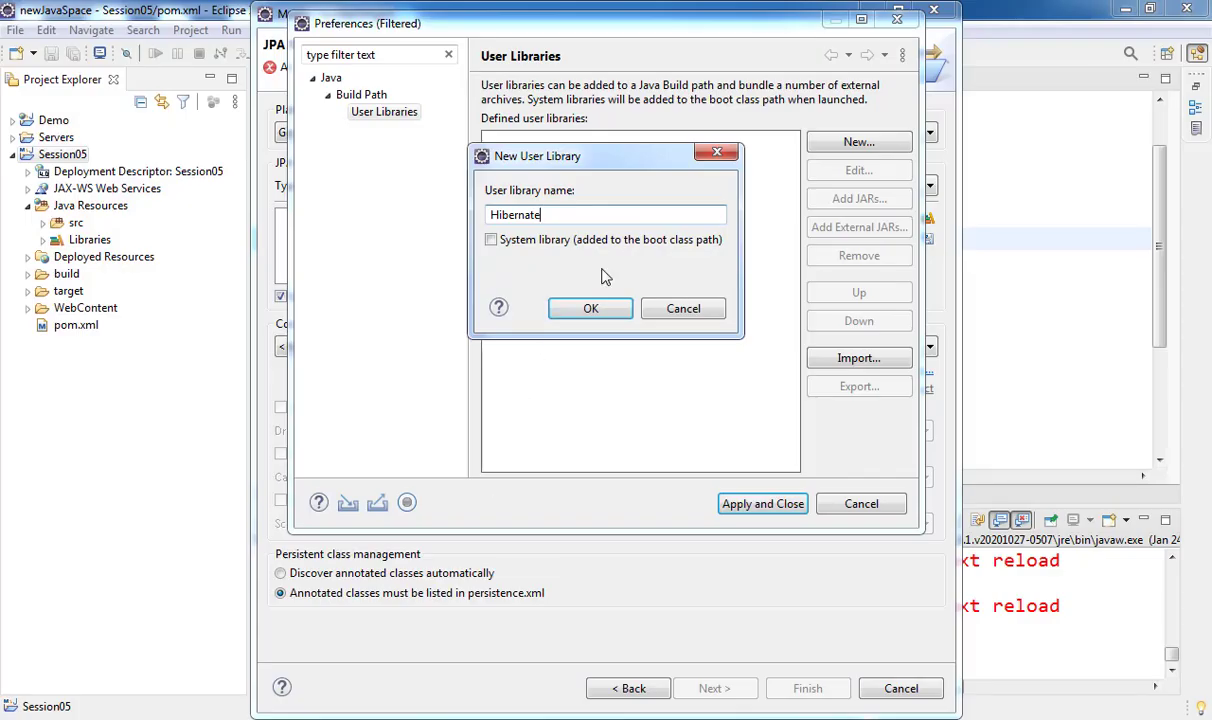
{"action": "type", "text": ".4."}
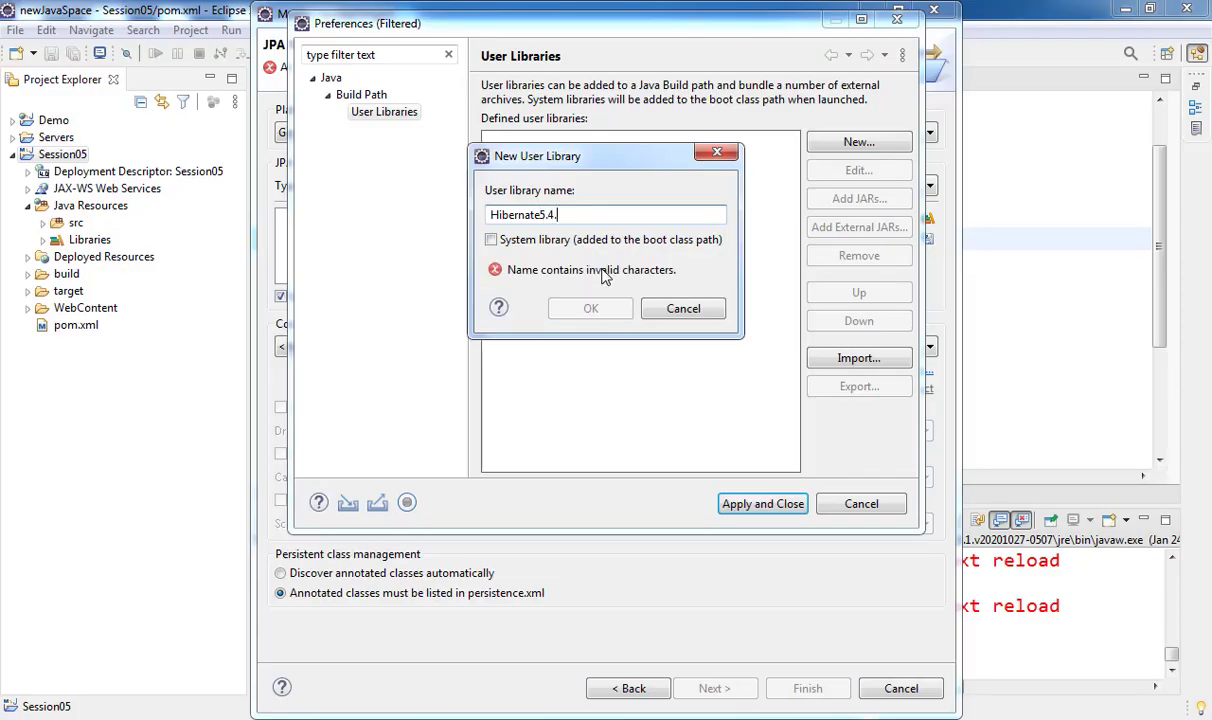
{"action": "type", "text": "27"}
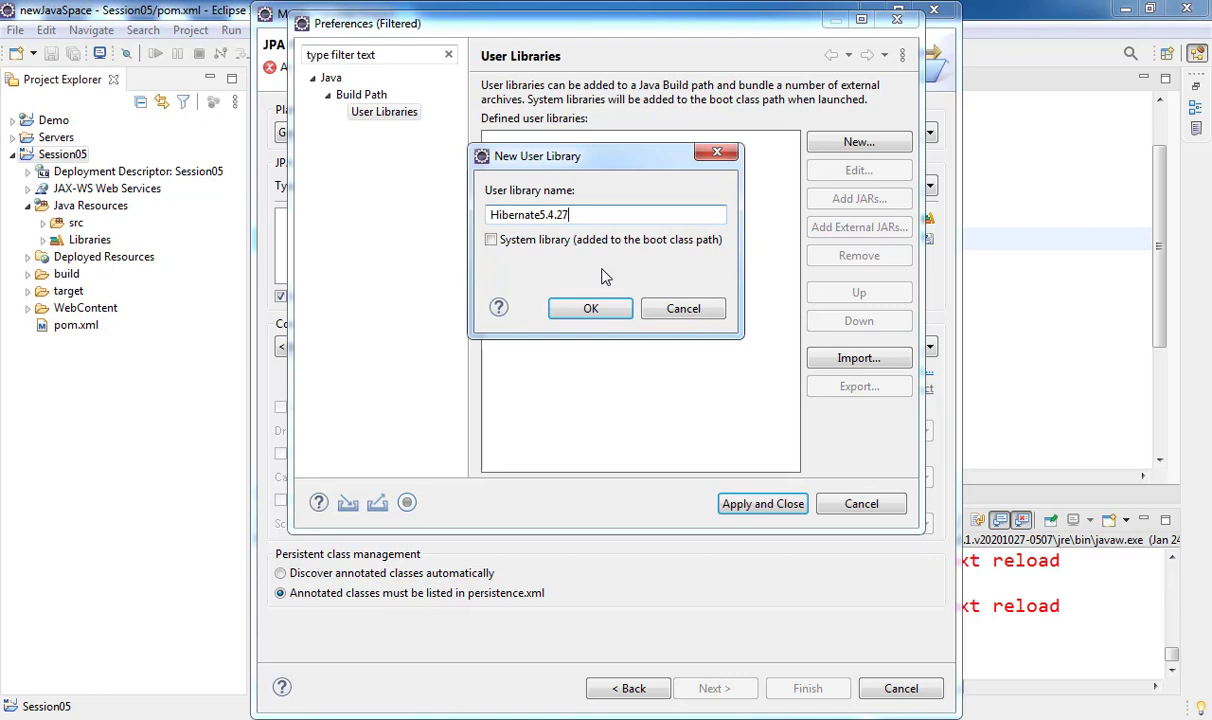
{"action": "left_click", "coordinate": [592, 309]}
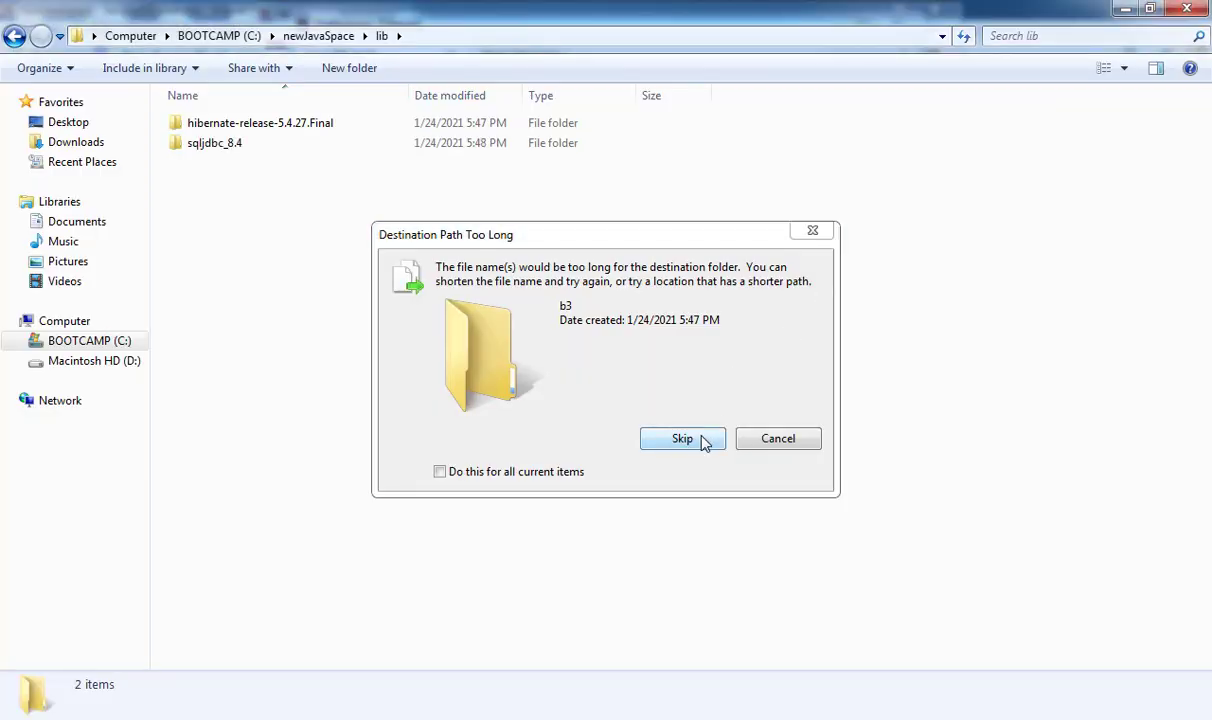
{"action": "left_click", "coordinate": [682, 439]}
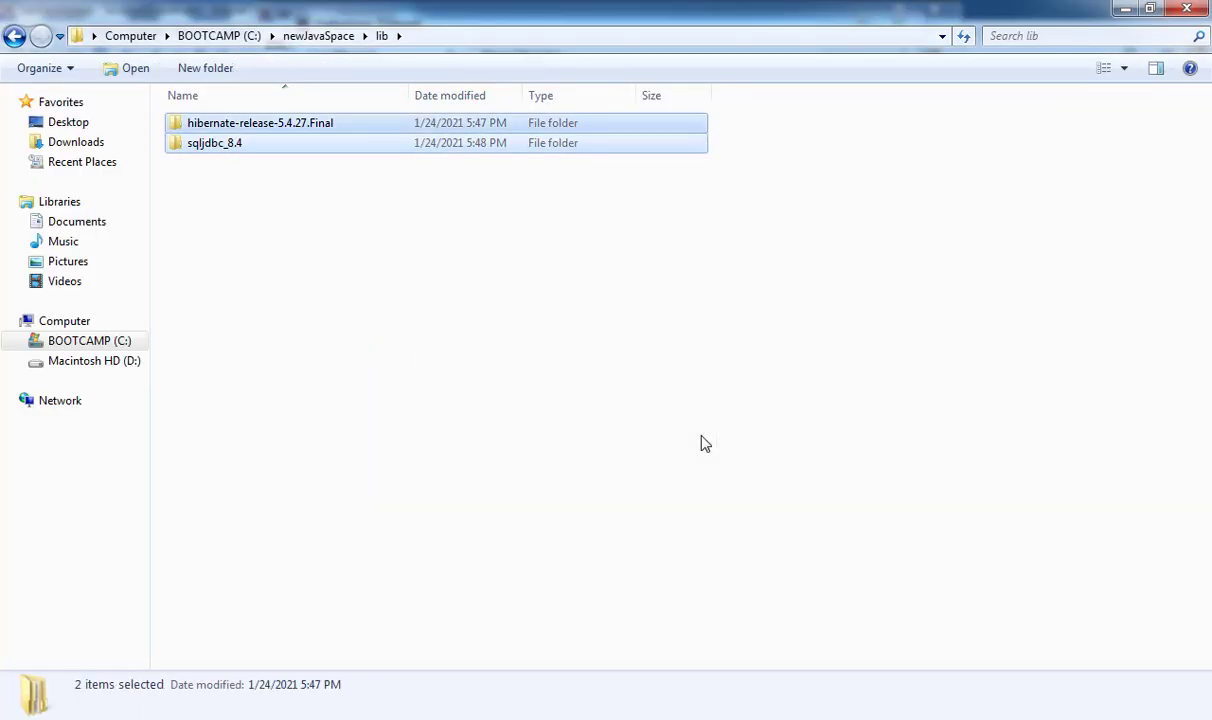
{"action": "left_click", "coordinate": [372, 600]}
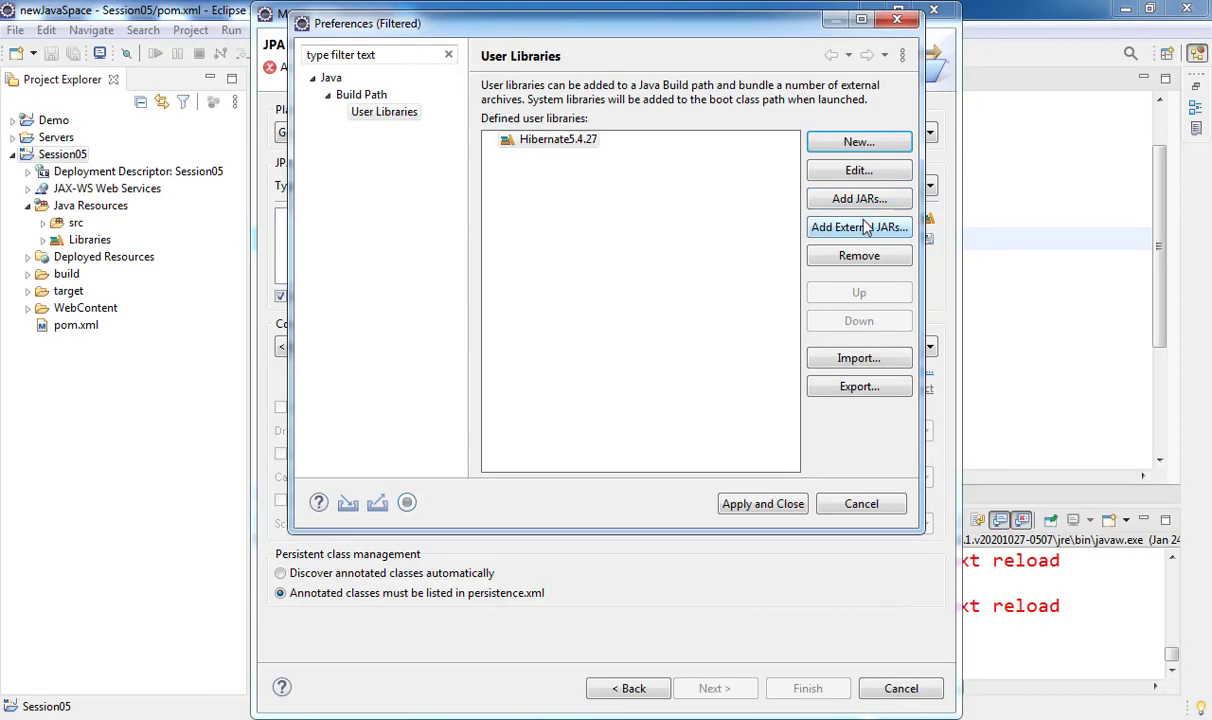
- Browse to hibernate-release-5.4.27.Final\lib\required, select all its jars, then cancel the chooser
{"action": "left_click", "coordinate": [860, 228]}
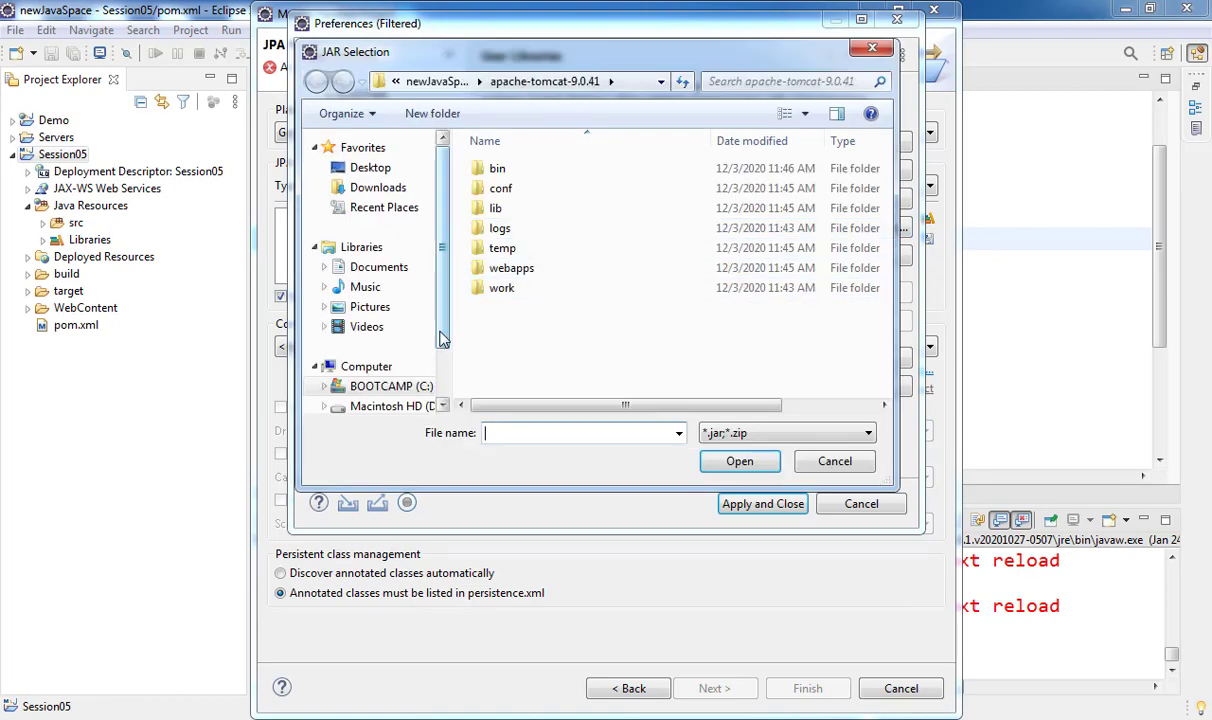
{"action": "left_click", "coordinate": [420, 390]}
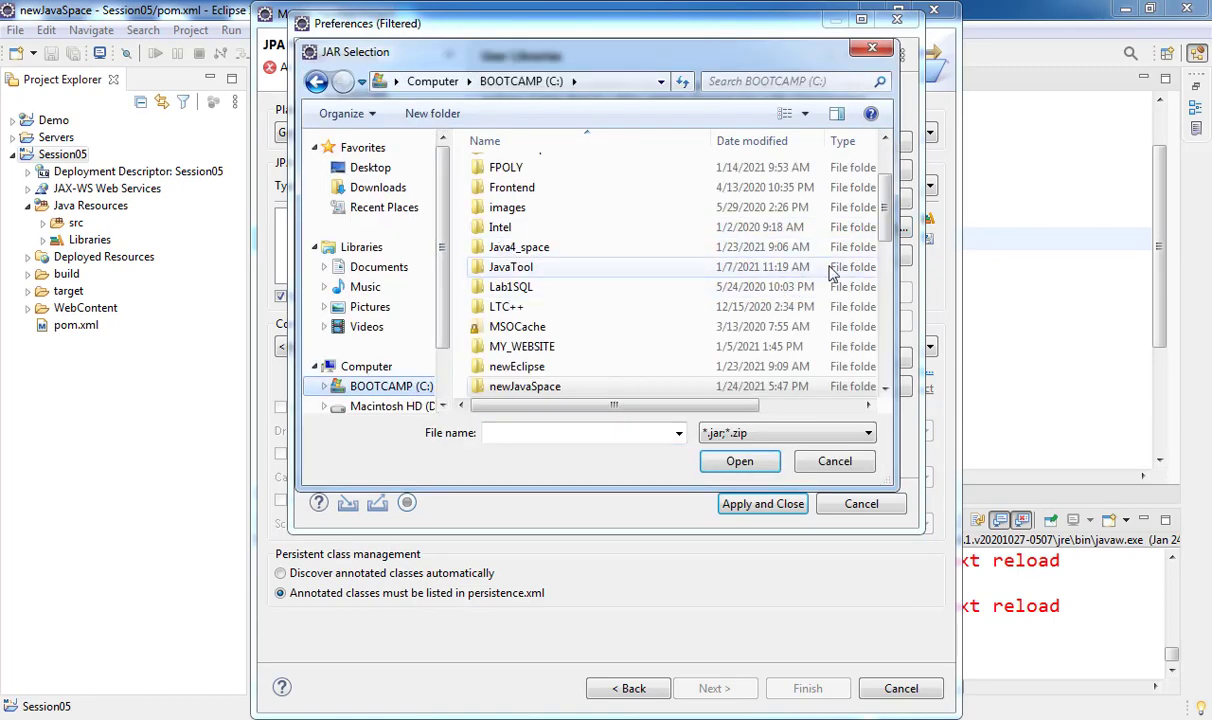
{"action": "left_click_drag", "start_coordinate": [880, 218], "coordinate": [887, 246]}
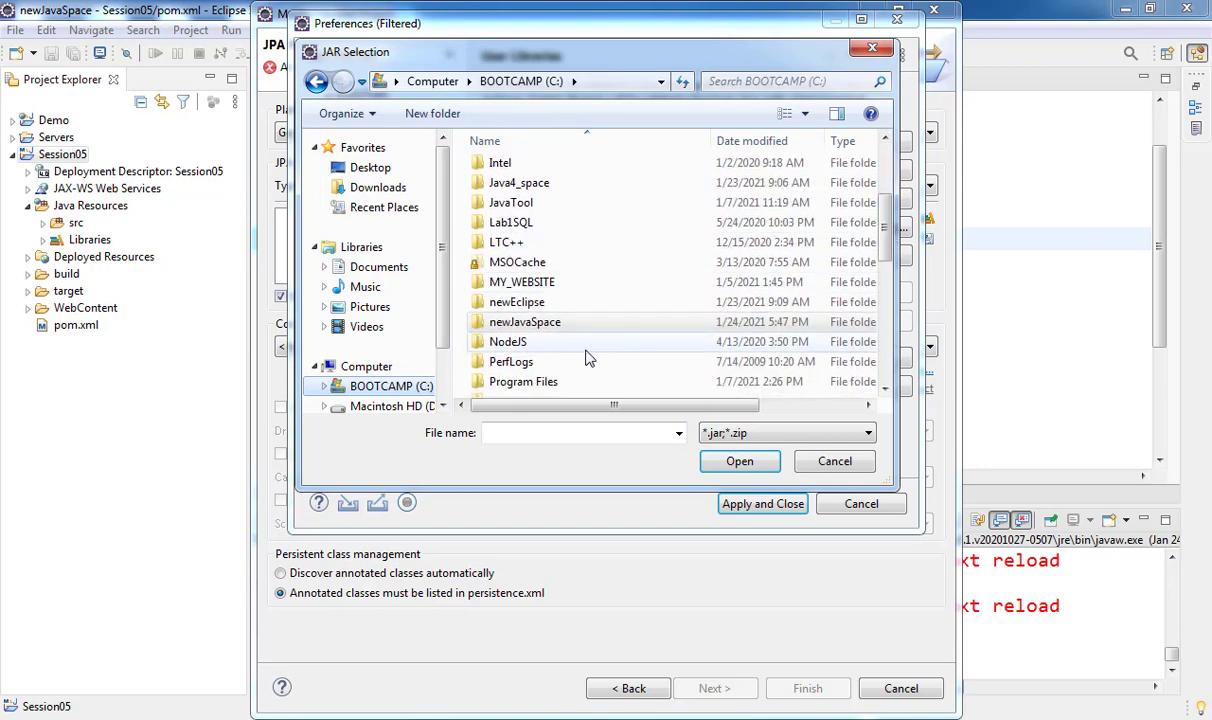
{"action": "double_click", "coordinate": [525, 322]}
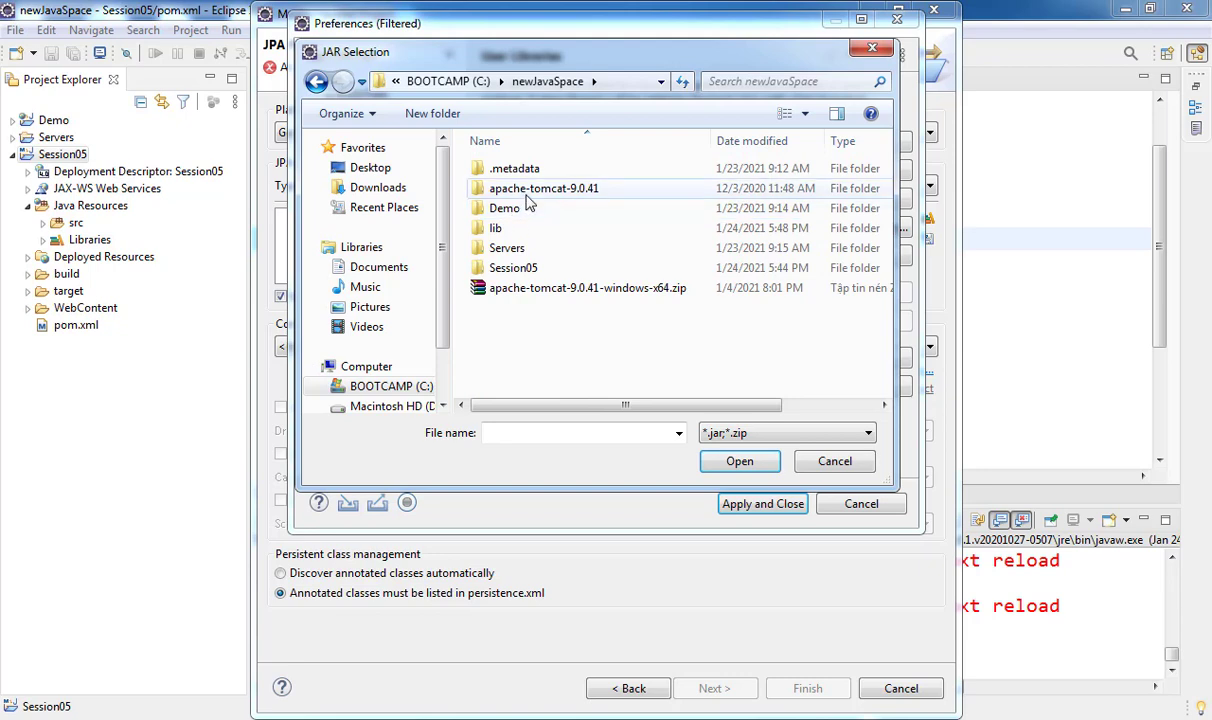
{"action": "double_click", "coordinate": [500, 230]}
{"action": "double_click", "coordinate": [548, 172]}
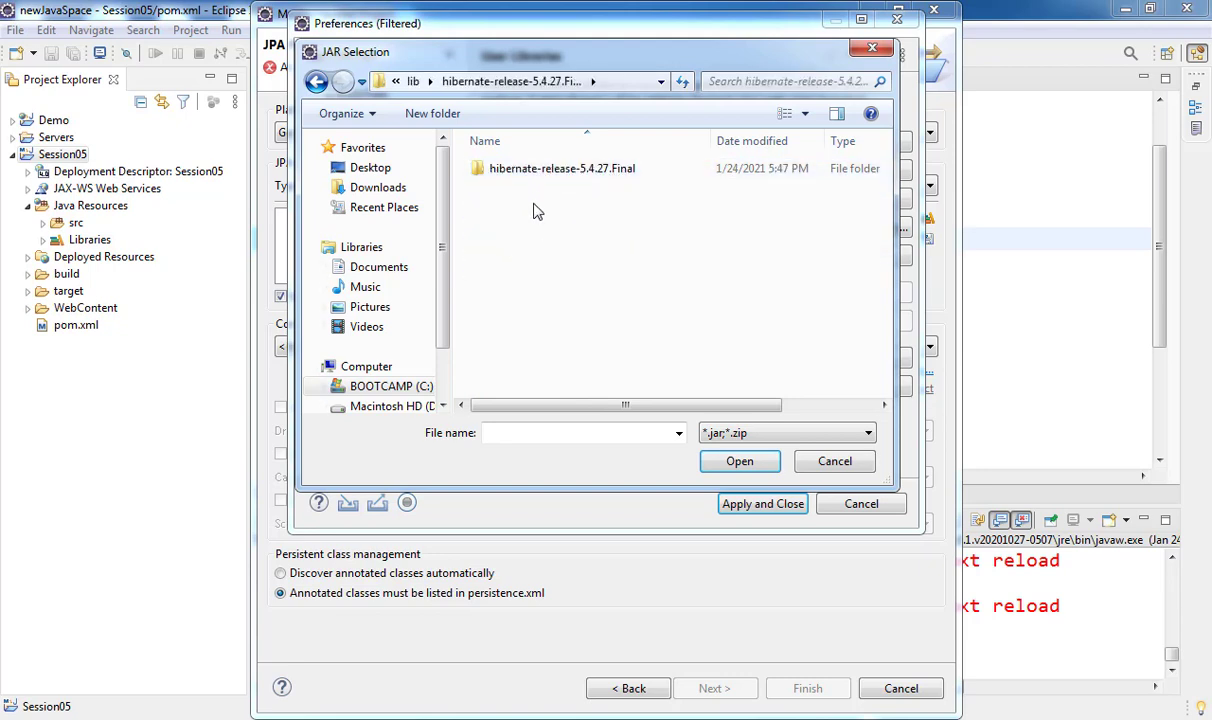
{"action": "double_click", "coordinate": [512, 172]}
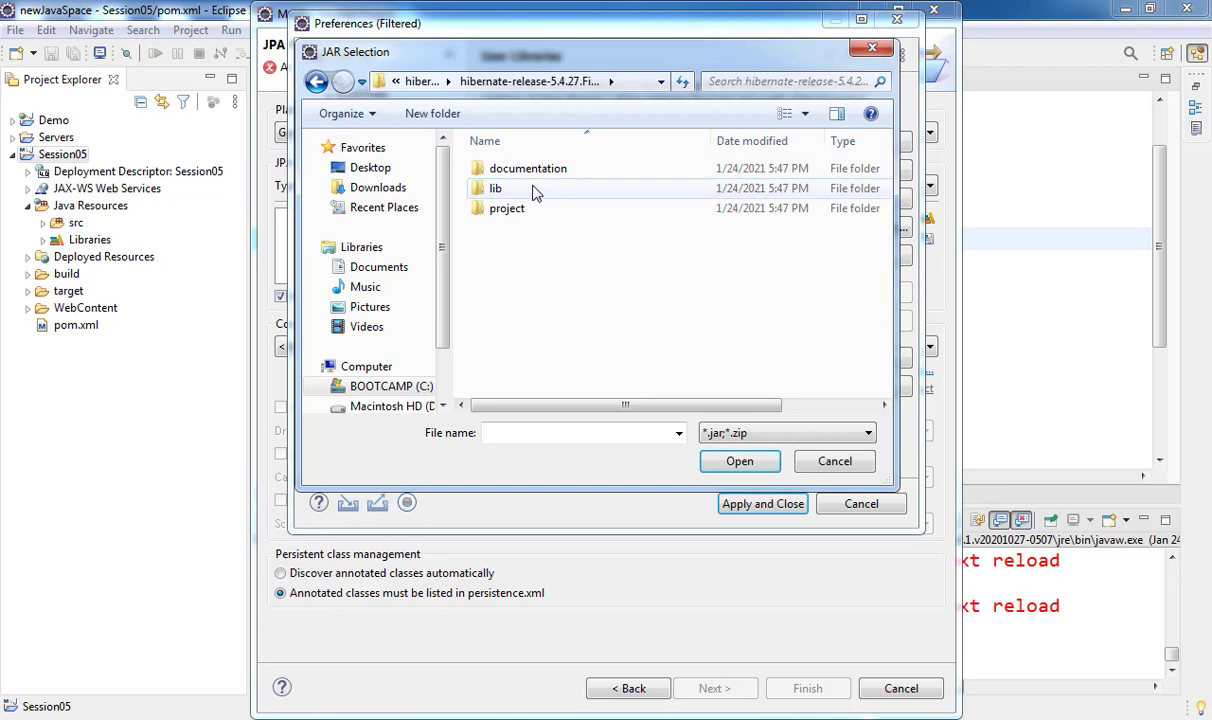
{"action": "double_click", "coordinate": [535, 190]}
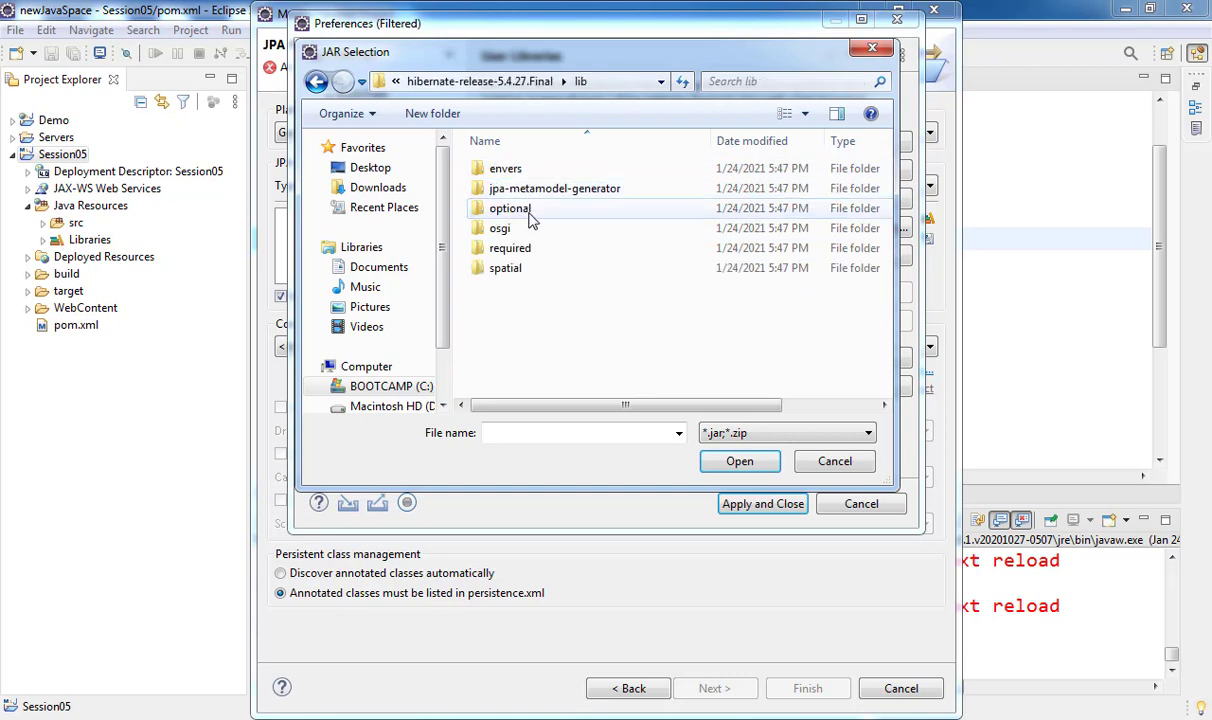
{"action": "double_click", "coordinate": [528, 254]}
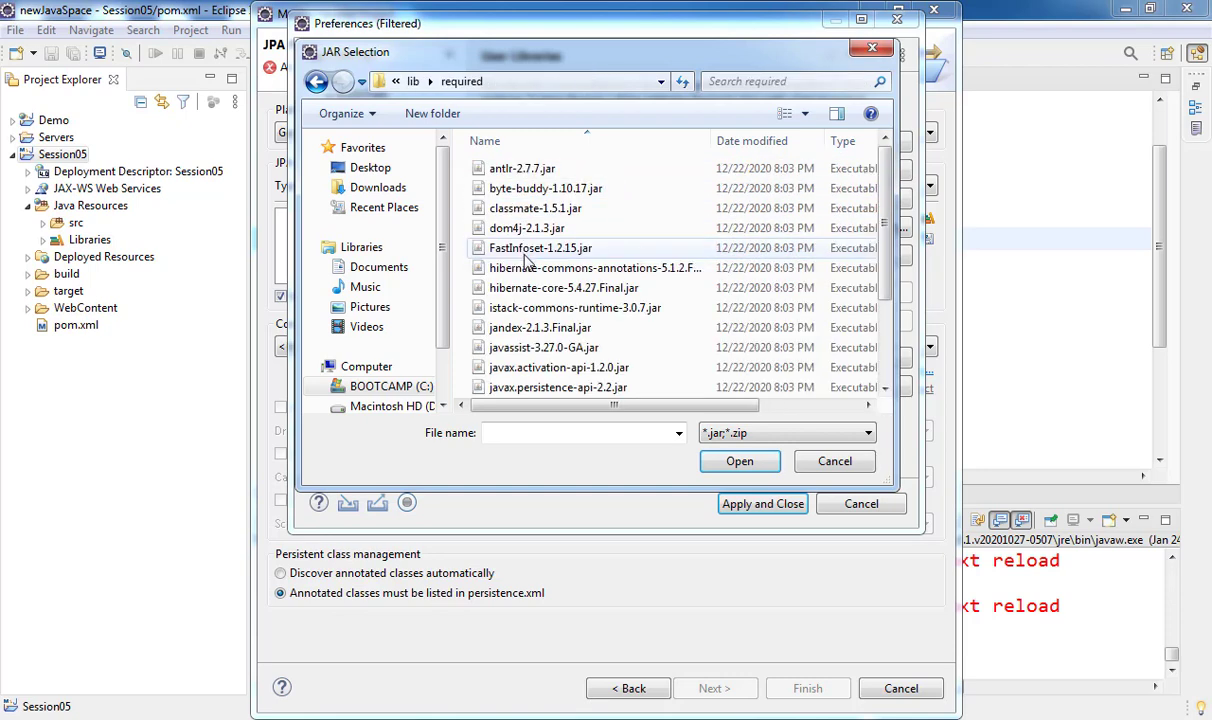
{"action": "left_click", "coordinate": [533, 252]}
{"action": "key", "text": "ctrl+a"}
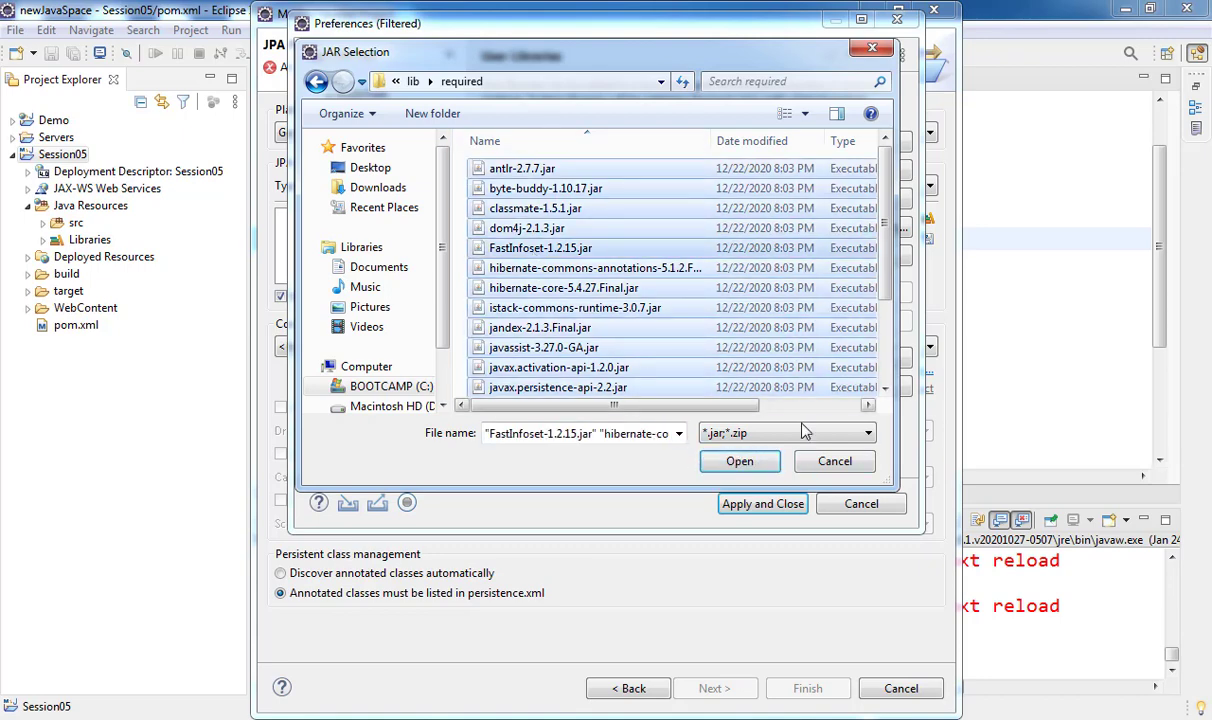
{"action": "left_click", "coordinate": [755, 461]}
- Add all jars from hibernate-release-5.4.27.Final\lib\required to the Hibernate5.4.27 library
{"action": "left_click", "coordinate": [812, 229]}
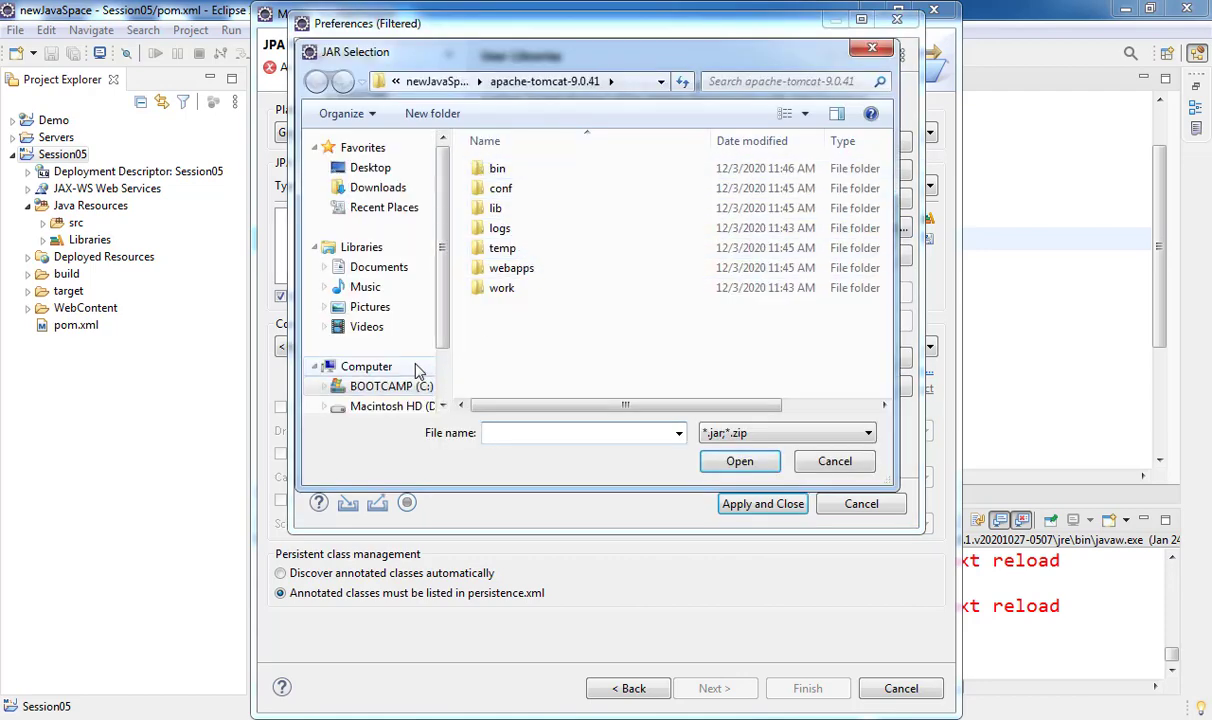
{"action": "left_click", "coordinate": [395, 386]}
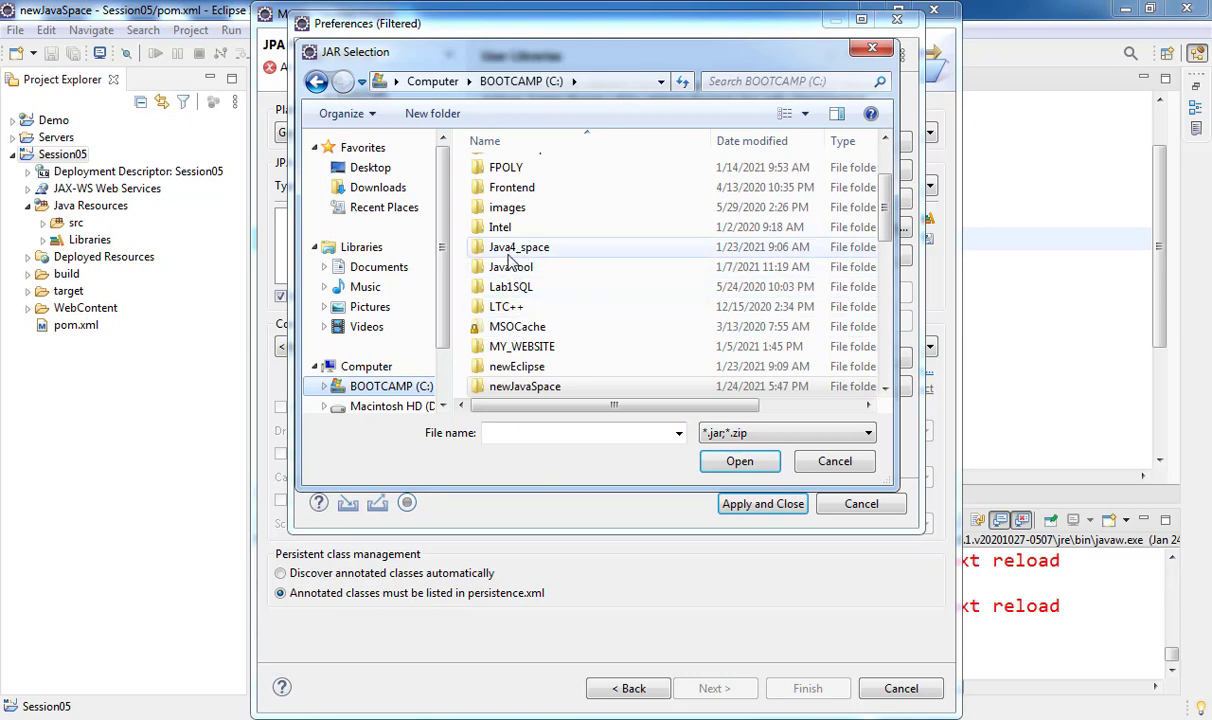
{"action": "scroll", "coordinate": [517, 345], "scroll_direction": "down", "scroll_amount": 1}
{"action": "double_click", "coordinate": [516, 328]}
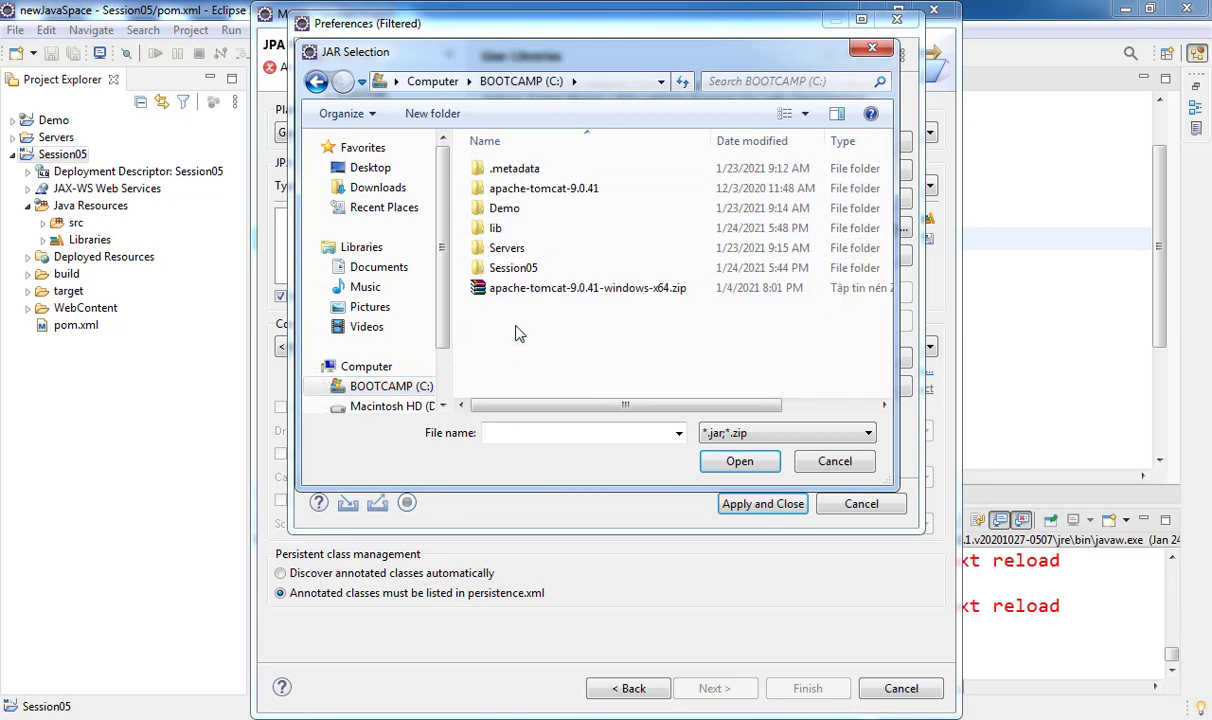
{"action": "double_click", "coordinate": [519, 230]}
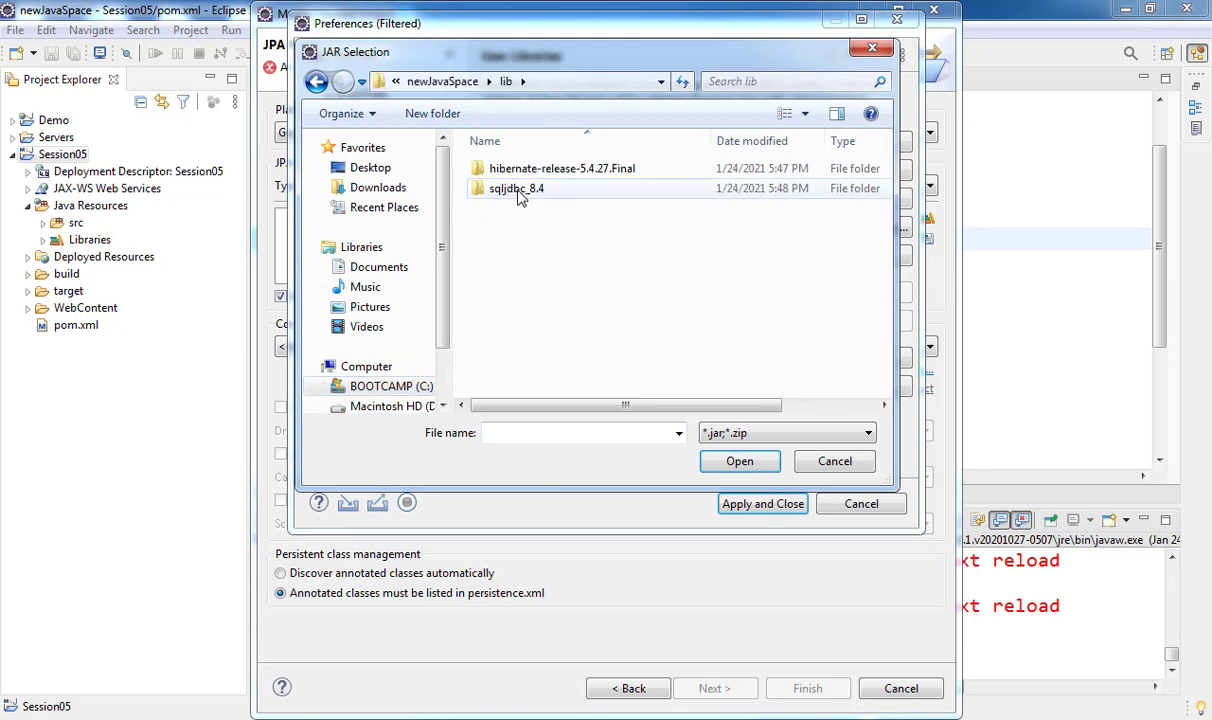
{"action": "double_click", "coordinate": [530, 170]}
{"action": "double_click", "coordinate": [538, 172]}
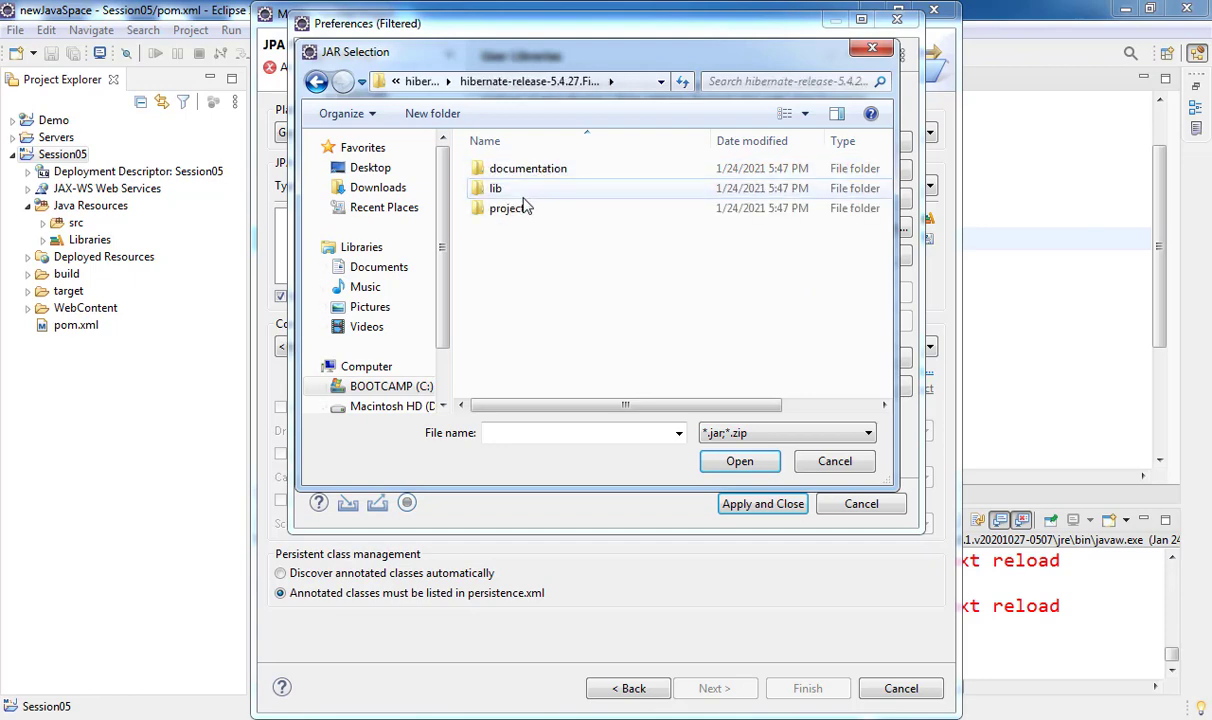
{"action": "double_click", "coordinate": [522, 190]}
{"action": "left_click", "coordinate": [512, 268]}
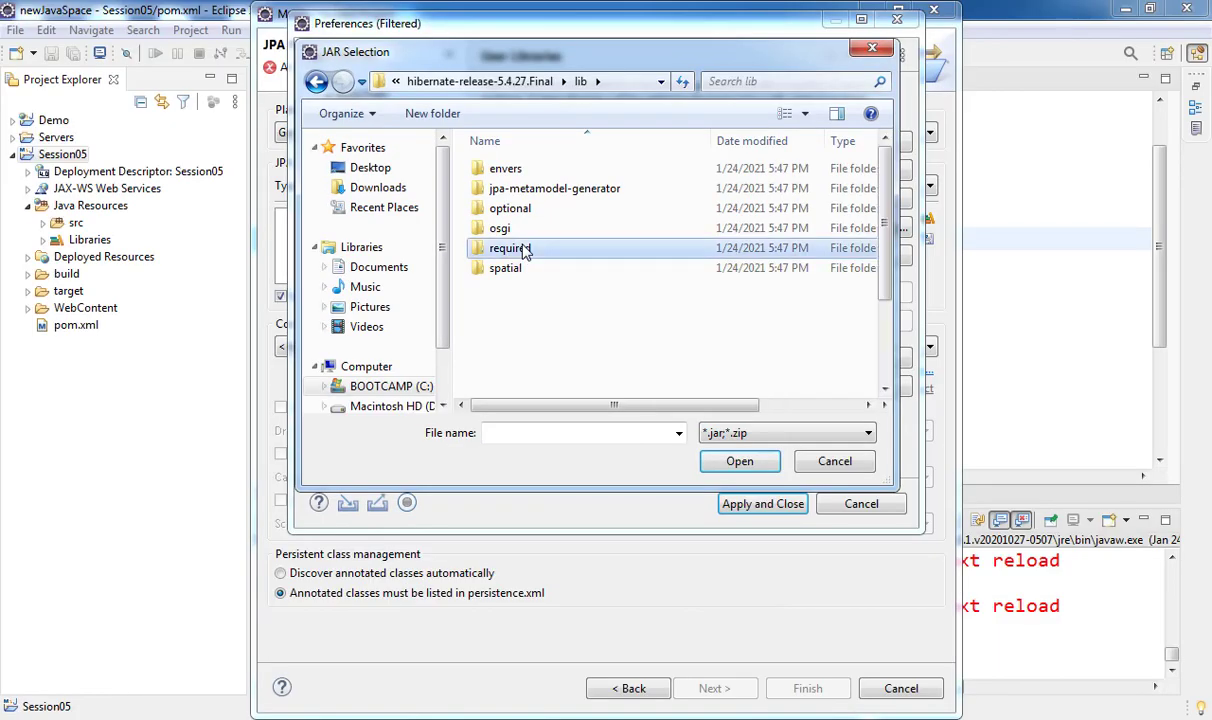
{"action": "double_click", "coordinate": [505, 244]}
{"action": "left_click", "coordinate": [514, 197]}
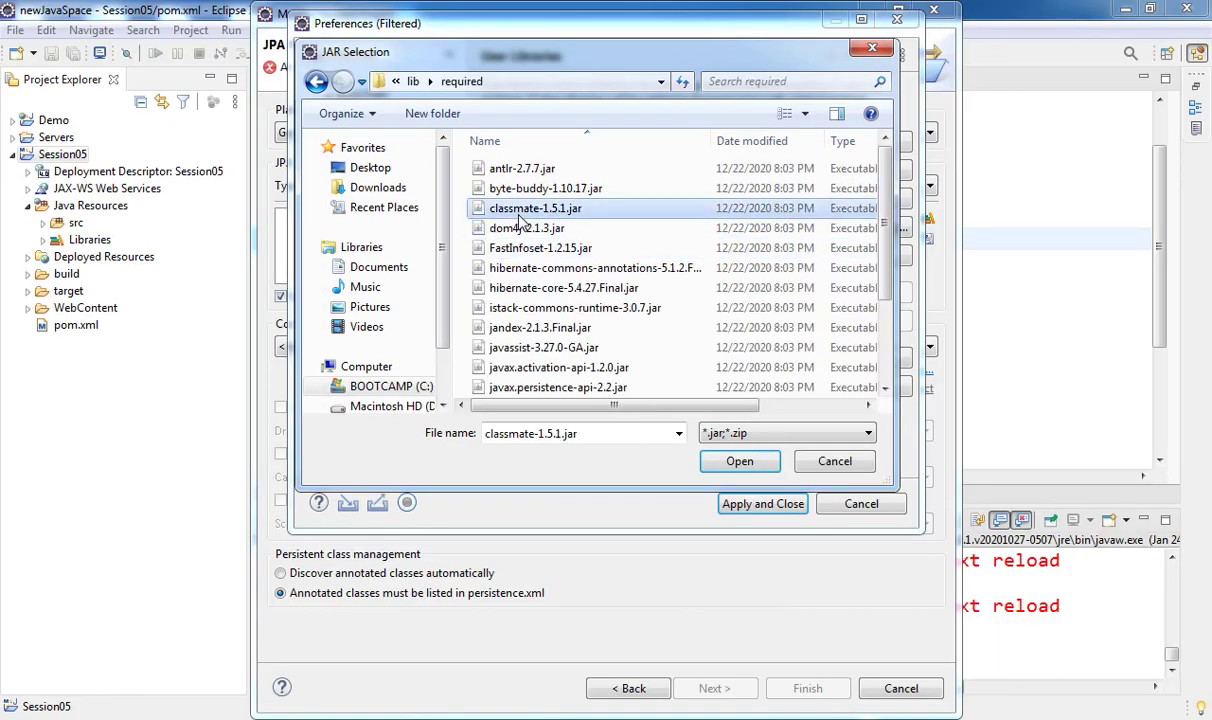
{"action": "key", "text": "ctrl+a"}
{"action": "left_click", "coordinate": [736, 461]}
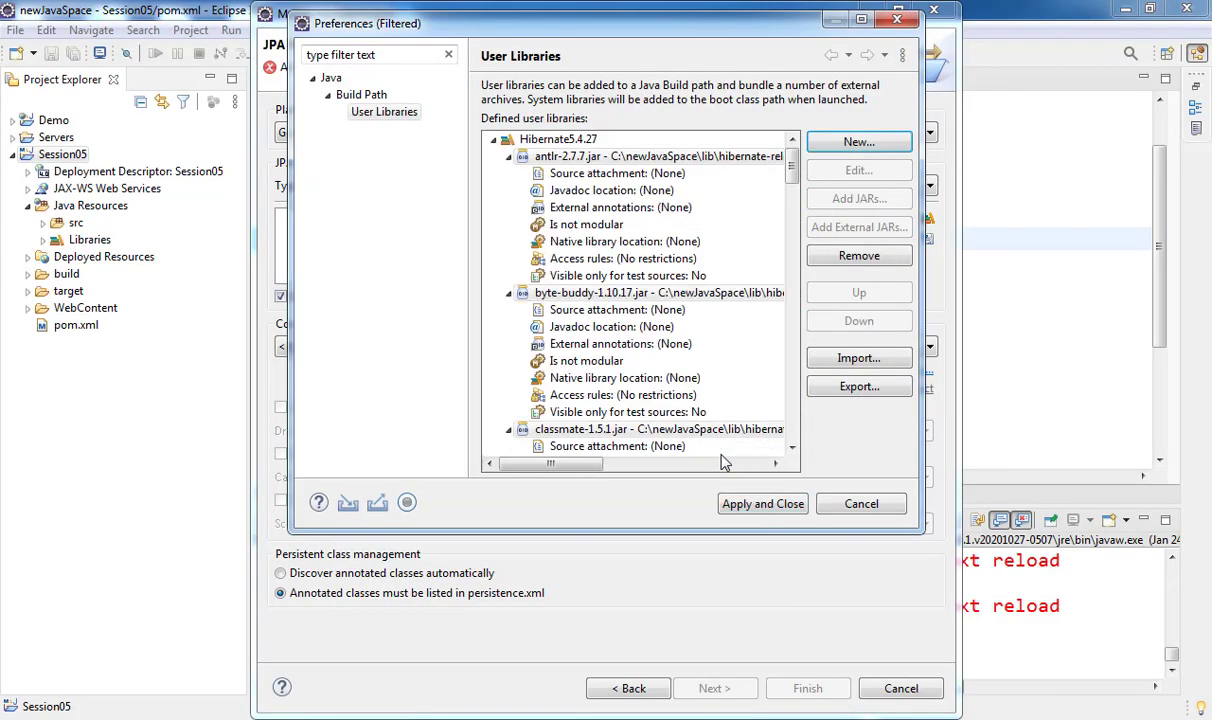
- Apply the library settings, choose Hibernate5.4.27 as JPA implementation, and check the Connection list
{"action": "left_click", "coordinate": [754, 505]}
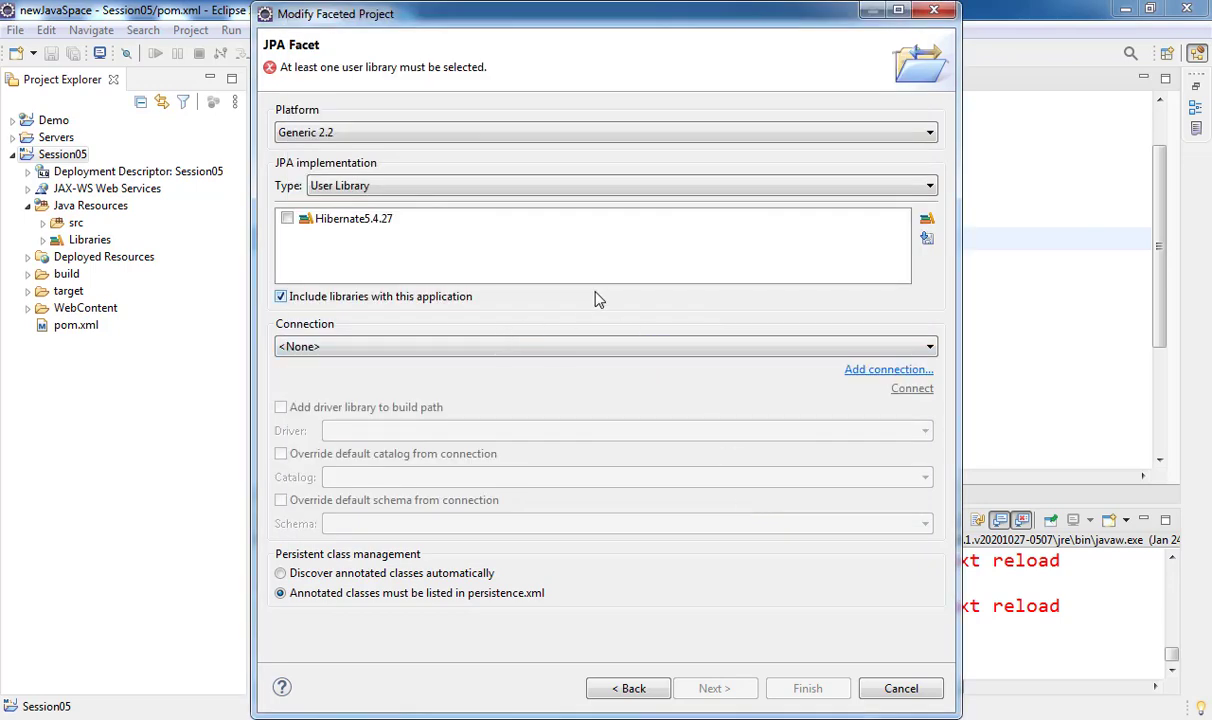
{"action": "left_click", "coordinate": [287, 218]}
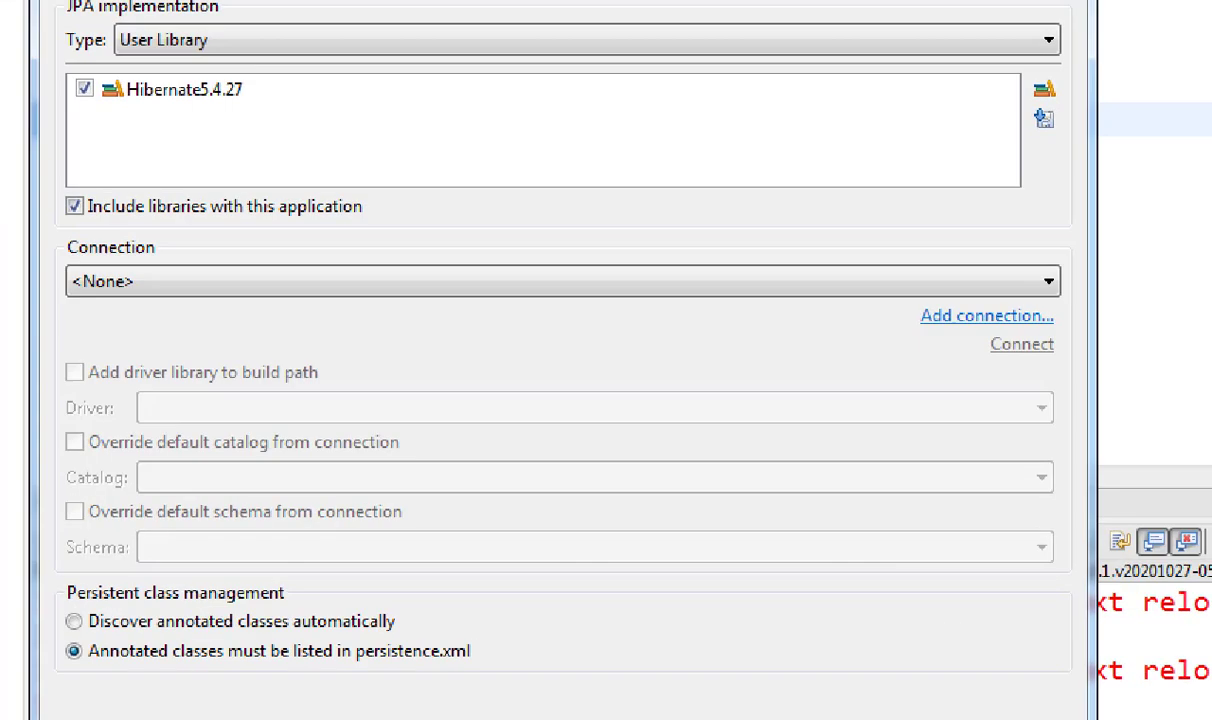
{"action": "mouse_move", "coordinate": [44, 221]}
{"action": "left_mouse_down"}
{"action": "mouse_move", "coordinate": [725, 360]}
{"action": "mouse_move", "coordinate": [1050, 352]}
{"action": "mouse_move", "coordinate": [1089, 365]}
{"action": "left_mouse_up"}
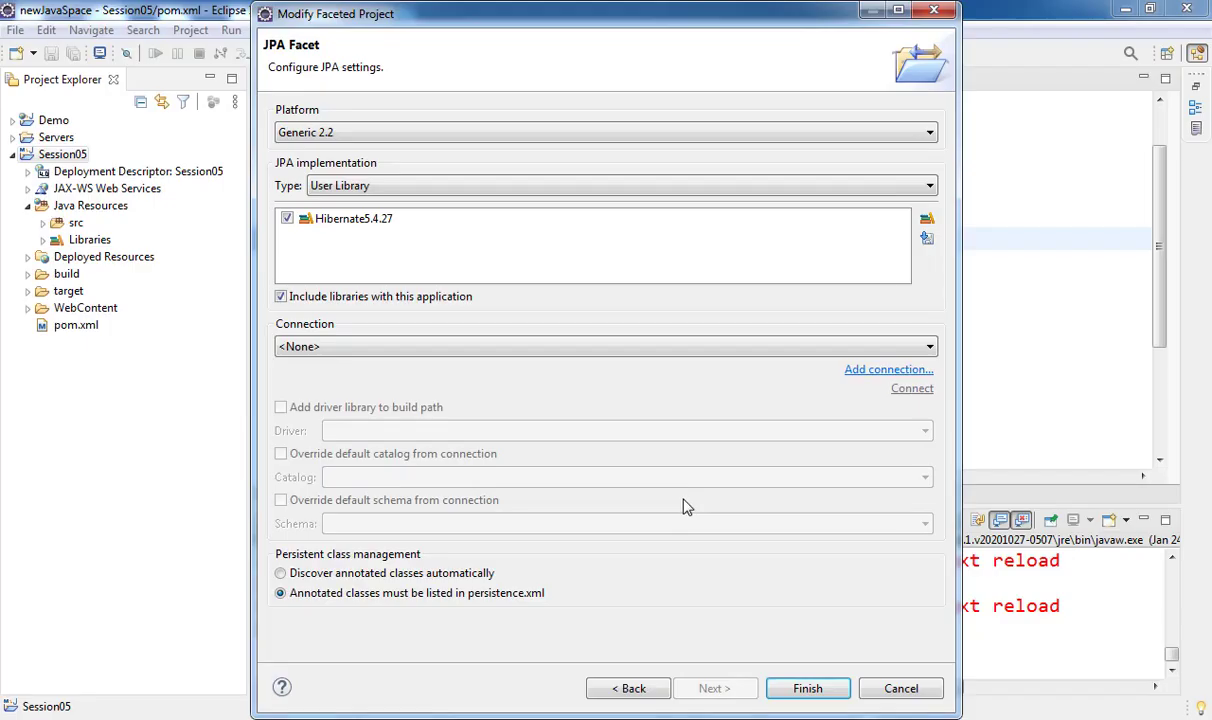
{"action": "left_click", "coordinate": [620, 348]}
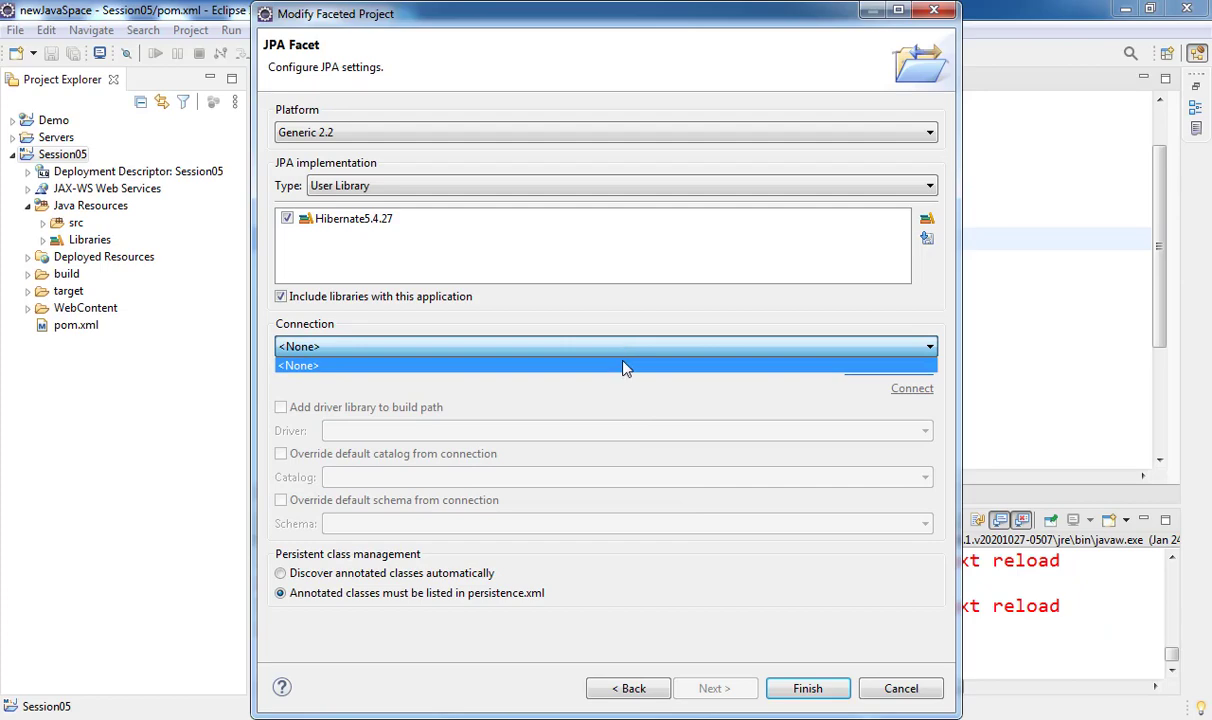
{"action": "left_click", "coordinate": [737, 364]}
- Create a SQL Server connection profile named 'New SQL Server PolyOE' and proceed to driver details
{"action": "left_click", "coordinate": [888, 370]}
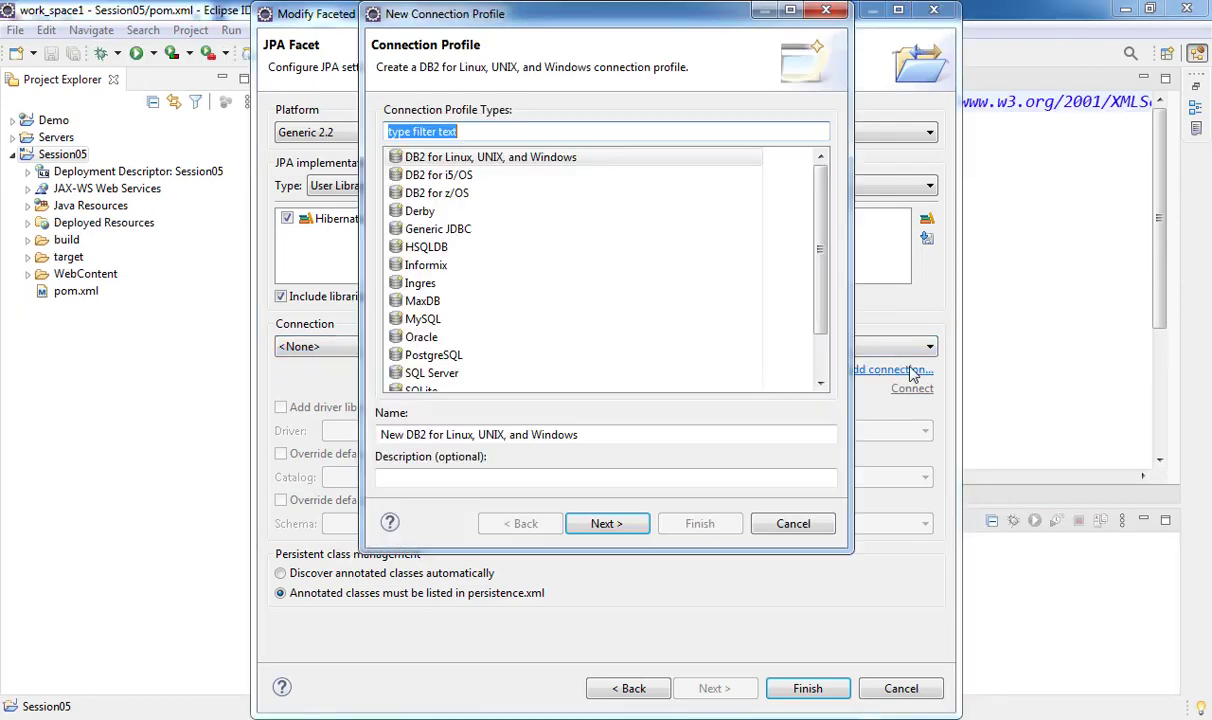
{"action": "left_click_drag", "start_coordinate": [825, 238], "coordinate": [830, 335]}
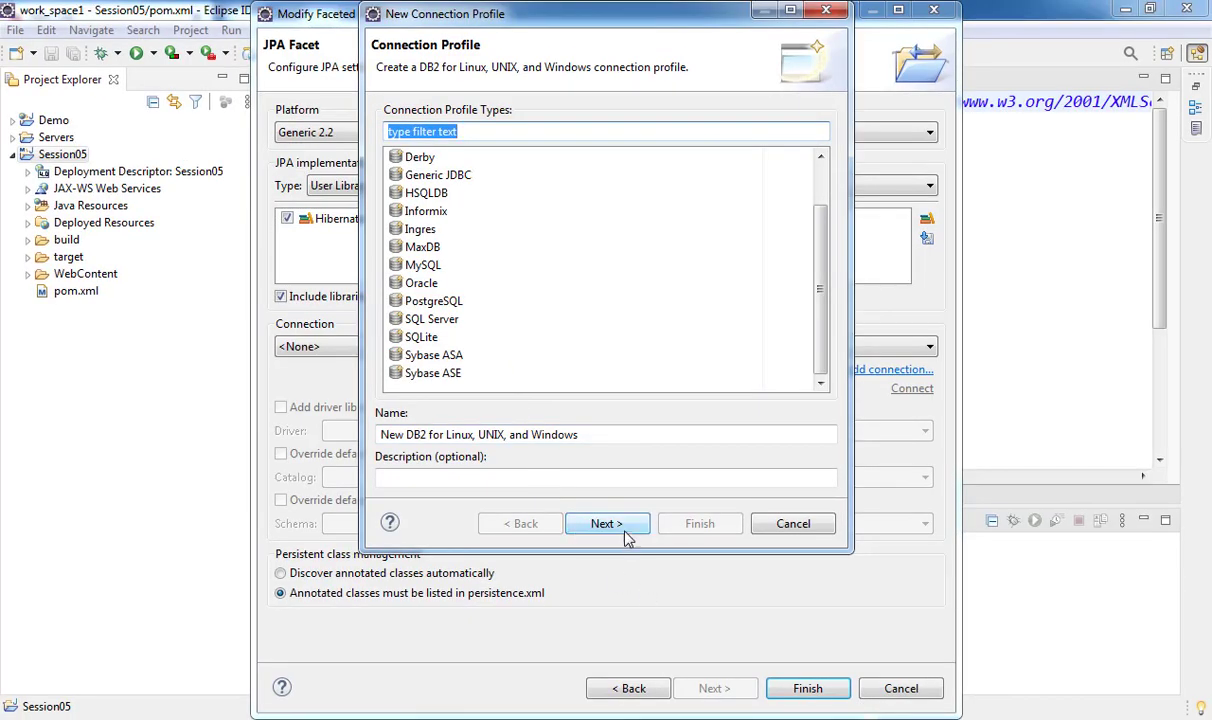
{"action": "left_click", "coordinate": [624, 530]}
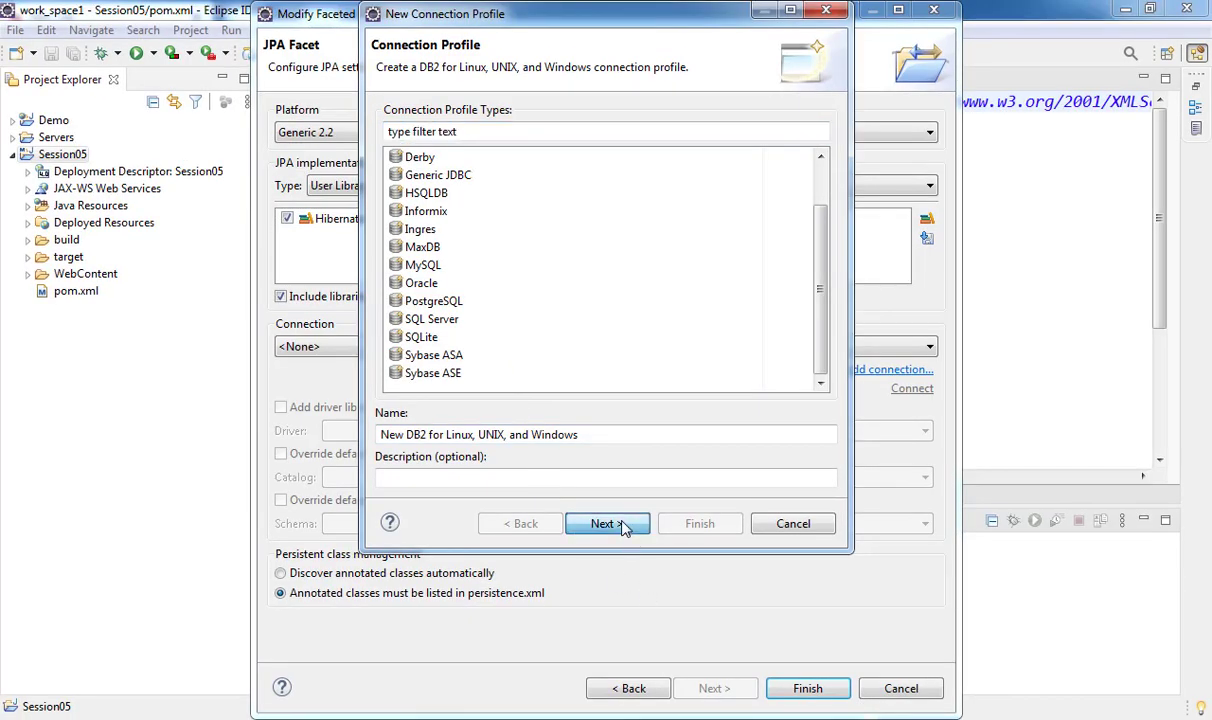
{"action": "left_click", "coordinate": [524, 545]}
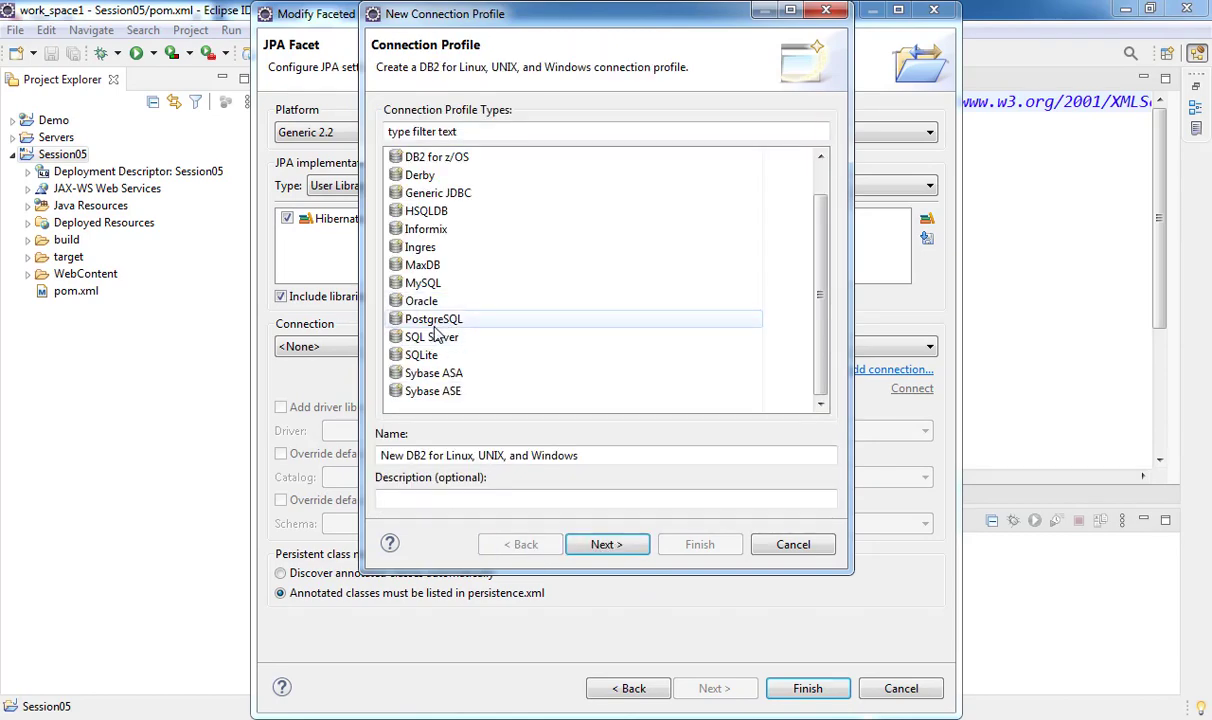
{"action": "left_click", "coordinate": [450, 337]}
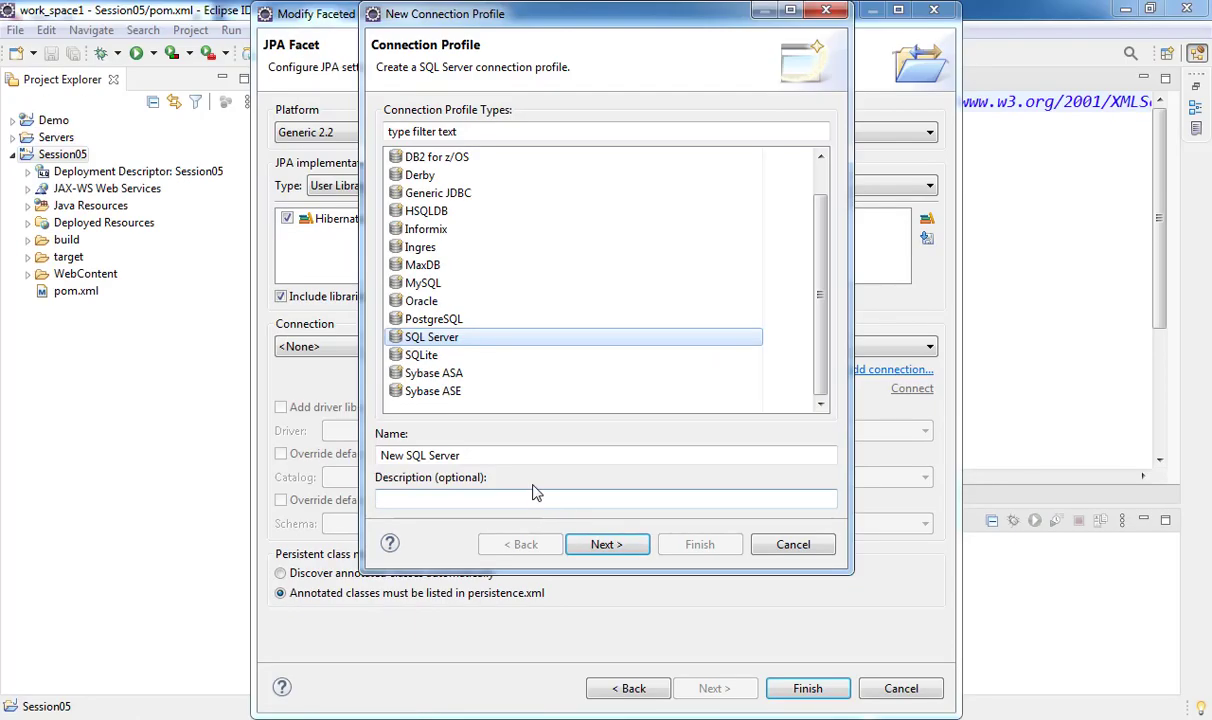
{"action": "left_click", "coordinate": [528, 454]}
{"action": "type", "text": "PolyOE"}
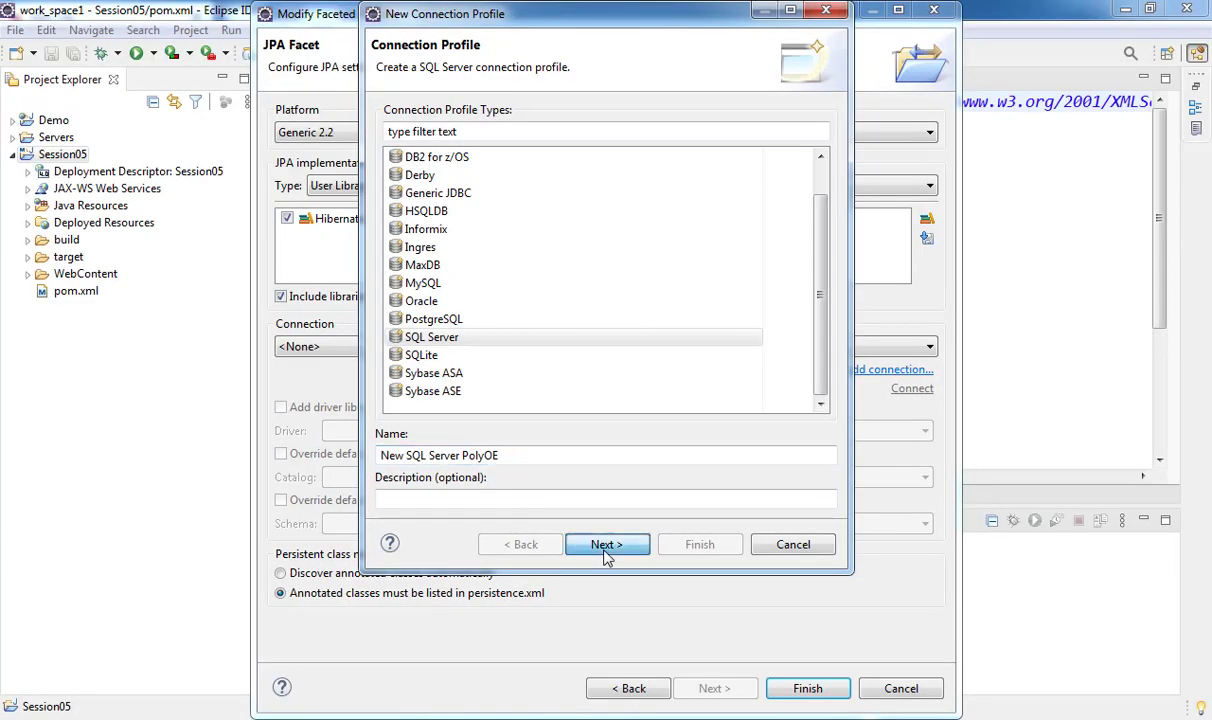
{"action": "left_click", "coordinate": [655, 558]}
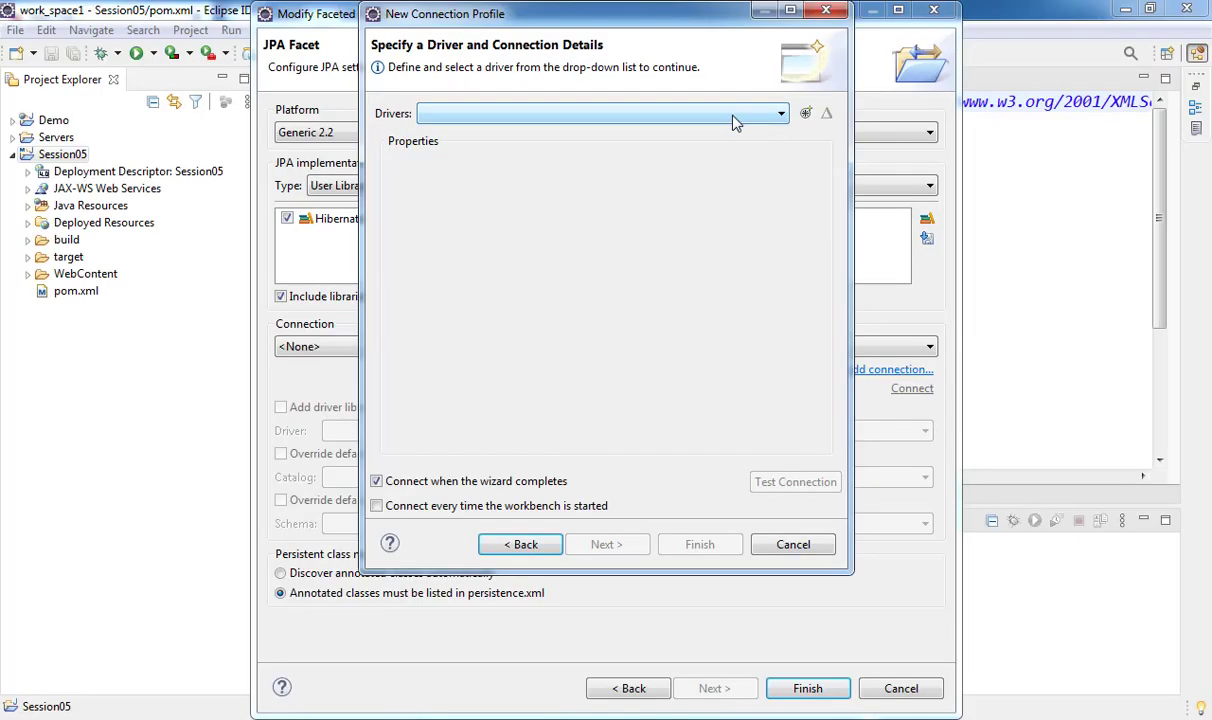
- Define a new driver from the Microsoft SQL Server 2005 JDBC Driver template and view its JAR list
{"action": "left_click", "coordinate": [732, 94]}
{"action": "left_click", "coordinate": [767, 118]}
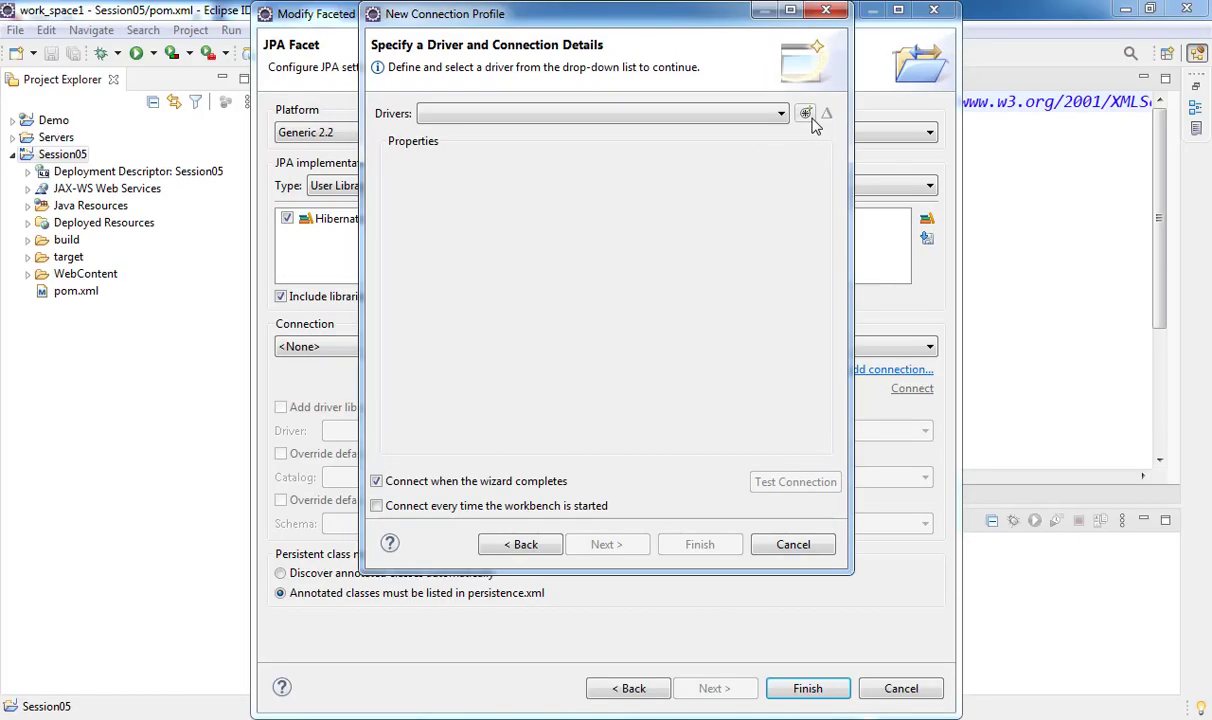
{"action": "left_click", "coordinate": [806, 114]}
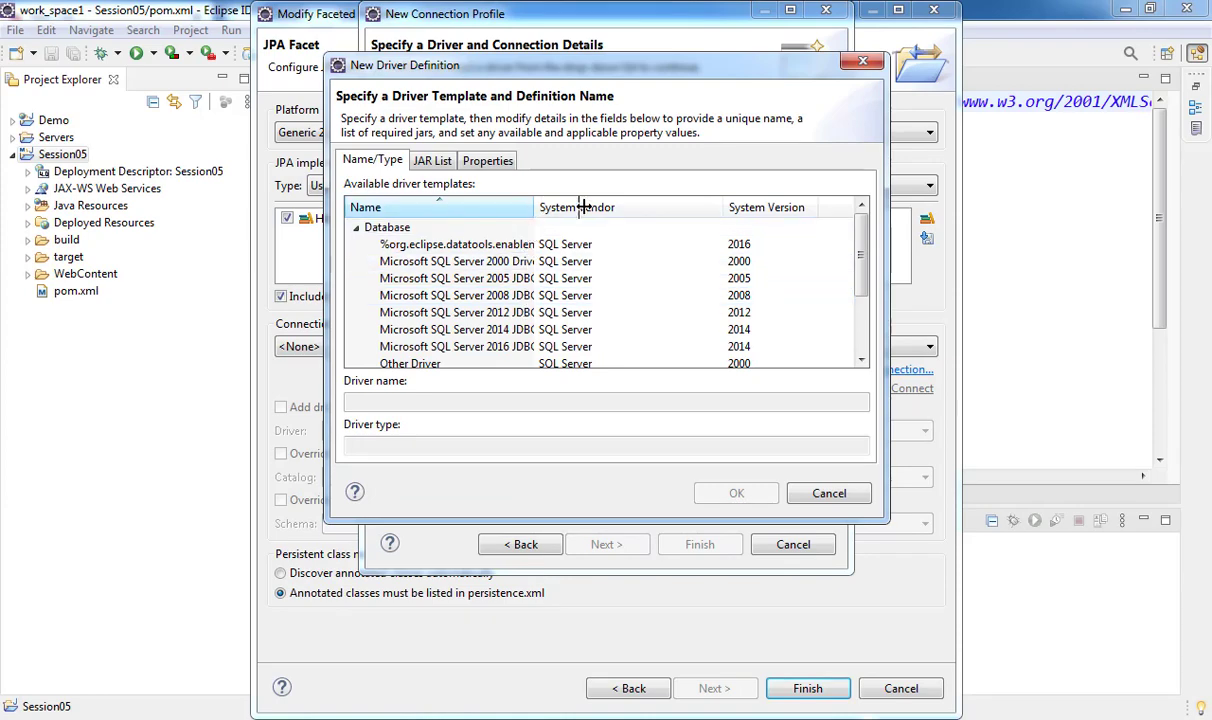
{"action": "left_click_drag", "start_coordinate": [575, 209], "coordinate": [590, 207]}
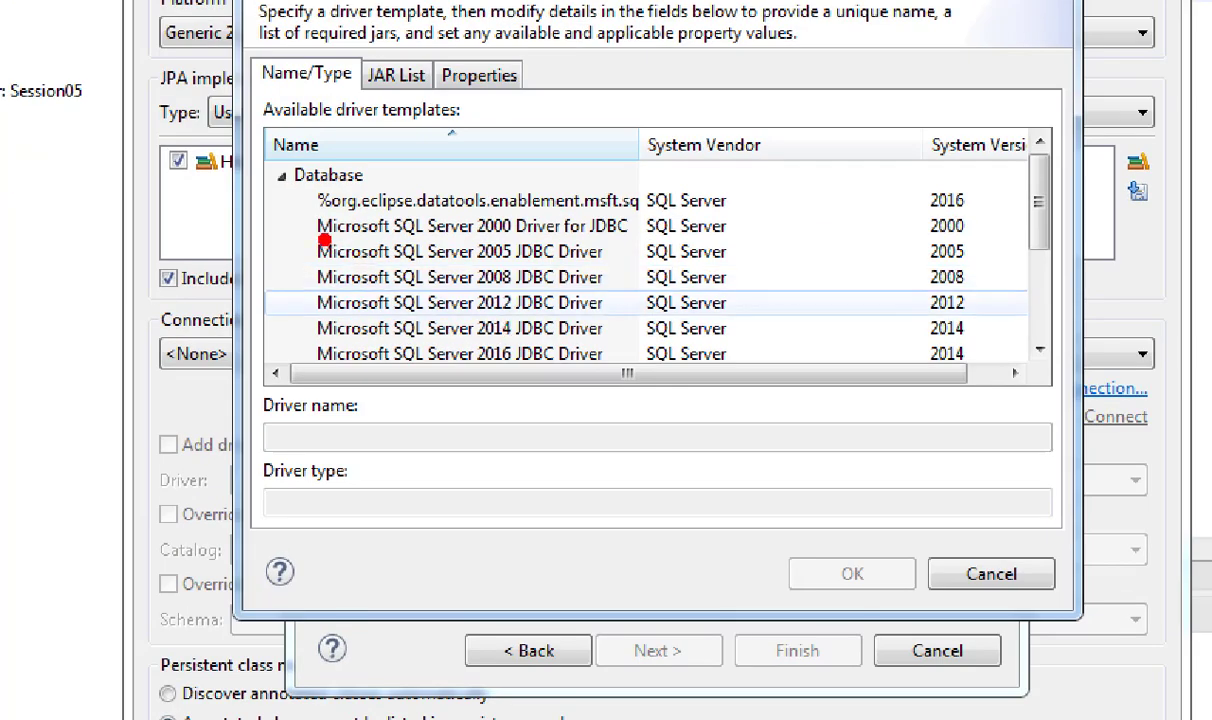
{"action": "mouse_move", "coordinate": [303, 228]}
{"action": "left_mouse_down"}
{"action": "mouse_move", "coordinate": [590, 262]}
{"action": "mouse_move", "coordinate": [617, 277]}
{"action": "left_mouse_up"}
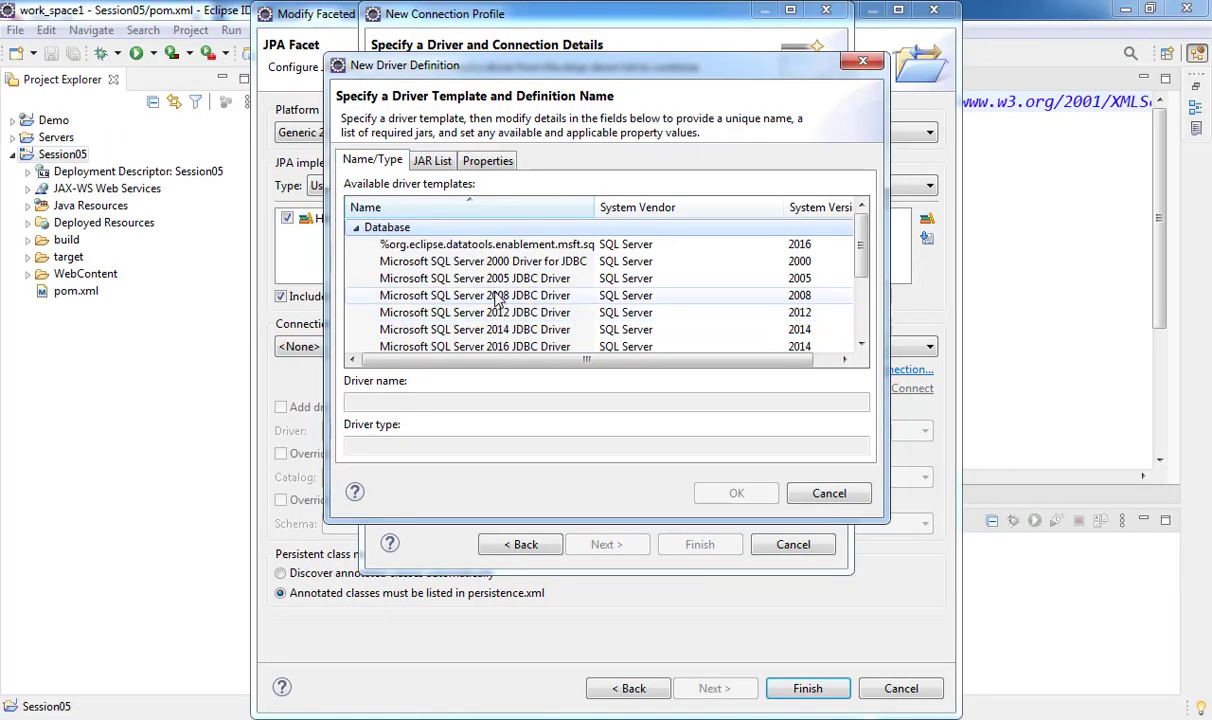
{"action": "left_click", "coordinate": [460, 251]}
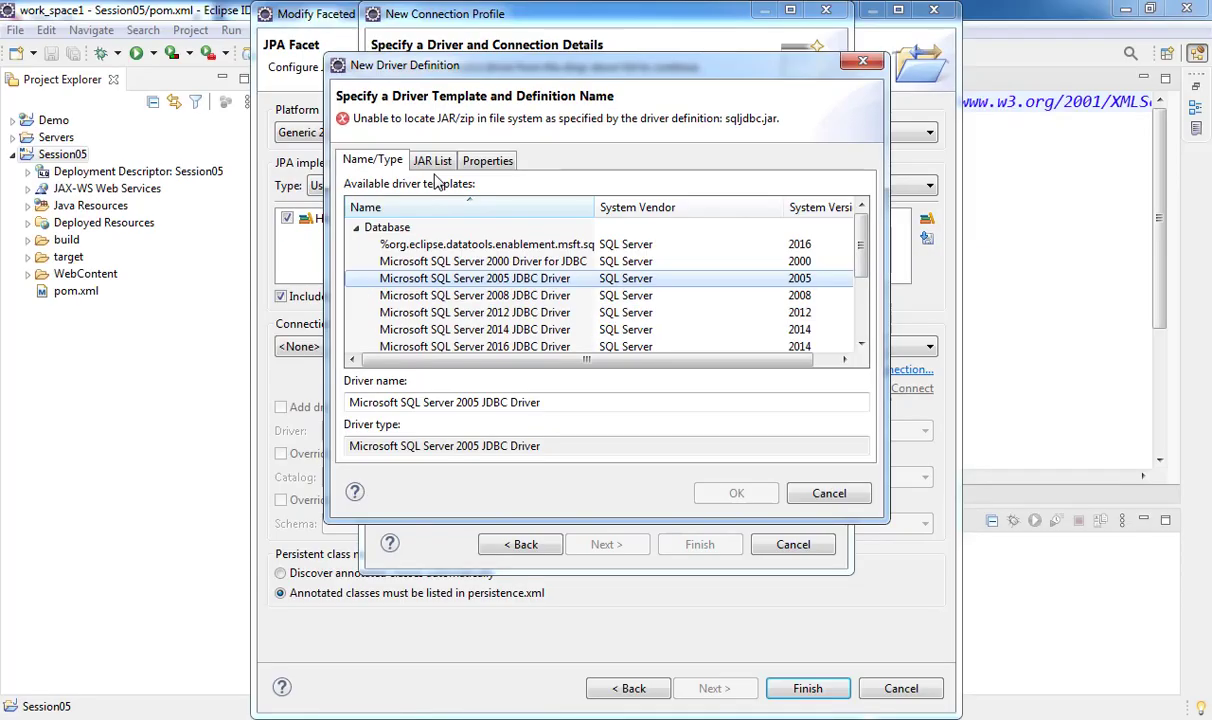
{"action": "left_click", "coordinate": [428, 155]}
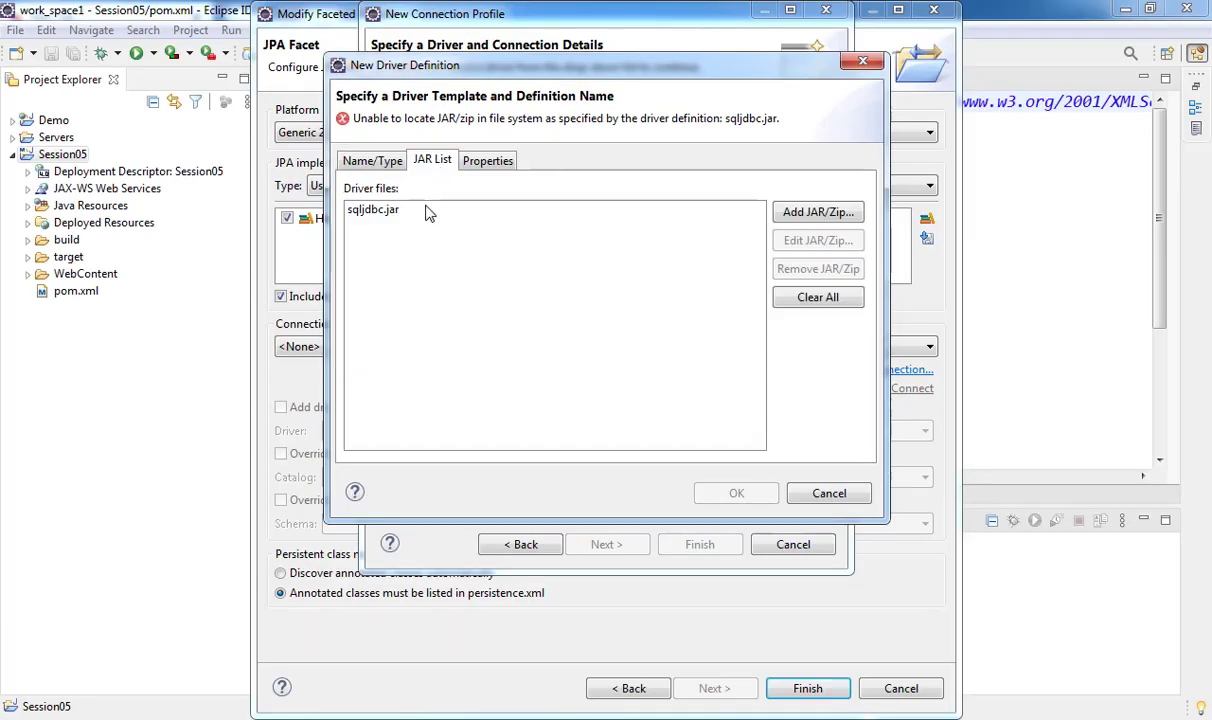
- Replace sqljdbc.jar with mssql-jdbc-8.4.1.jre14.jar from newEclipse\lib\sqljdbc_8.4\enu
{"action": "left_click", "coordinate": [423, 211]}
{"action": "left_click", "coordinate": [800, 275]}
{"action": "left_click", "coordinate": [800, 212]}
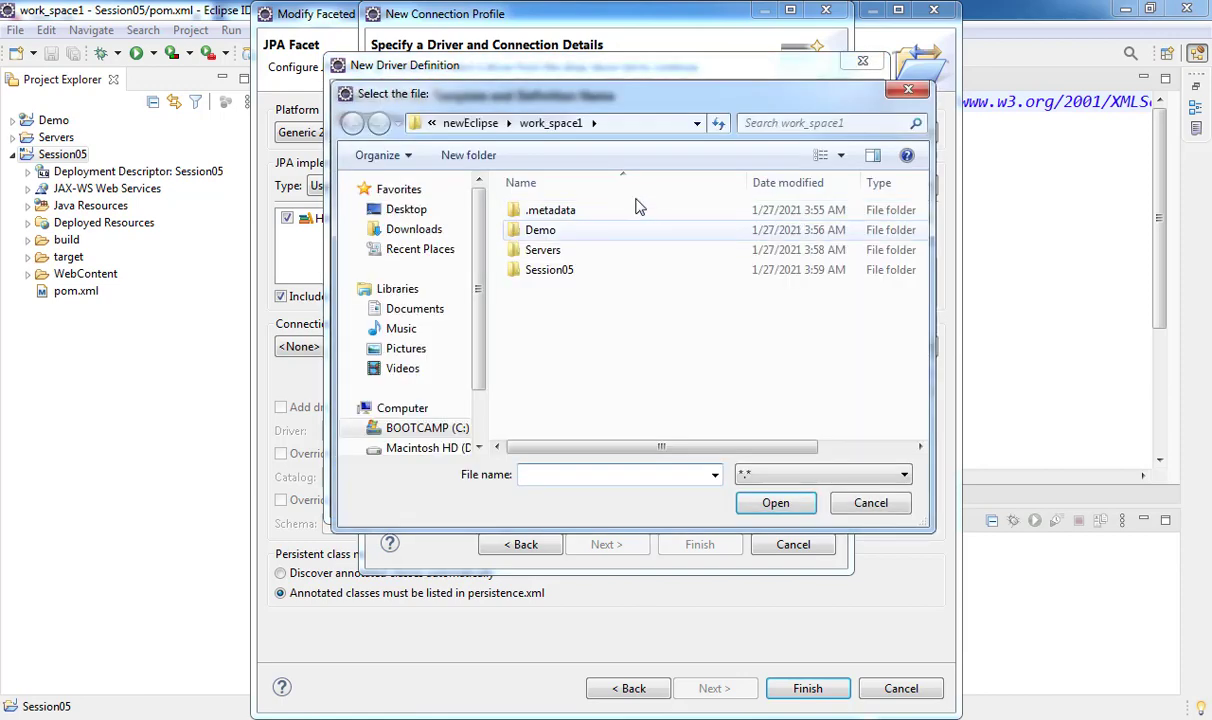
{"action": "left_click", "coordinate": [470, 123]}
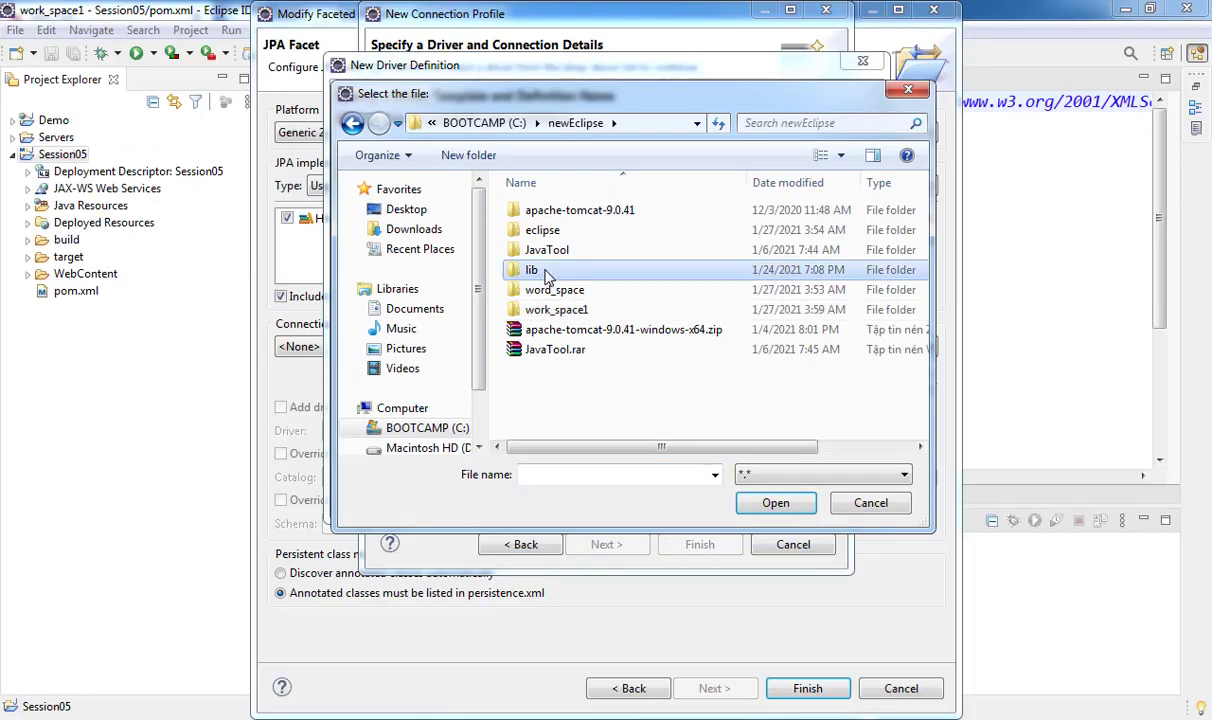
{"action": "double_click", "coordinate": [546, 272]}
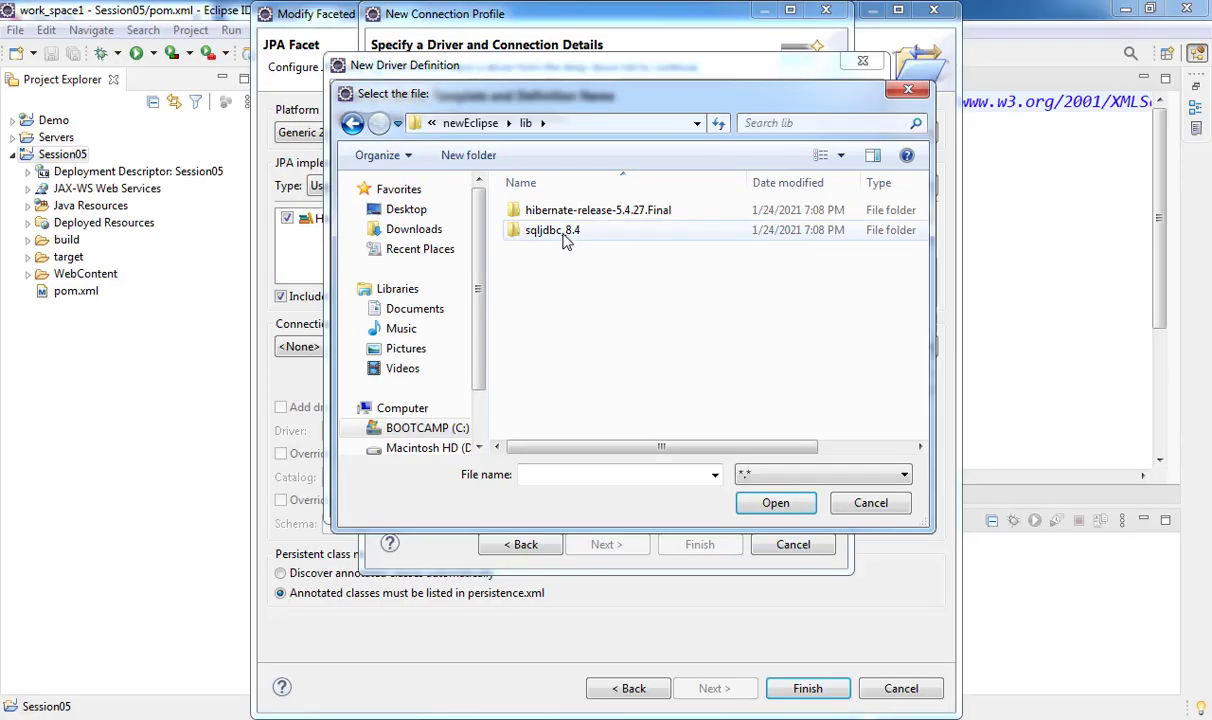
{"action": "double_click", "coordinate": [550, 222]}
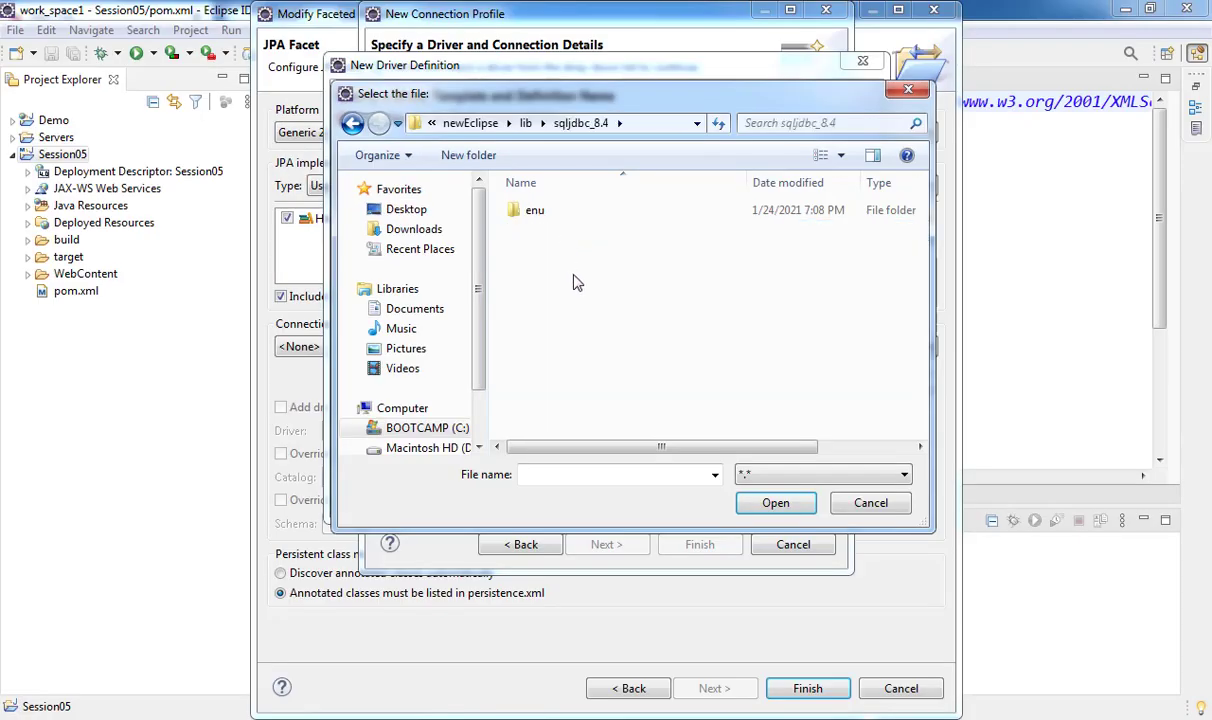
{"action": "double_click", "coordinate": [545, 211]}
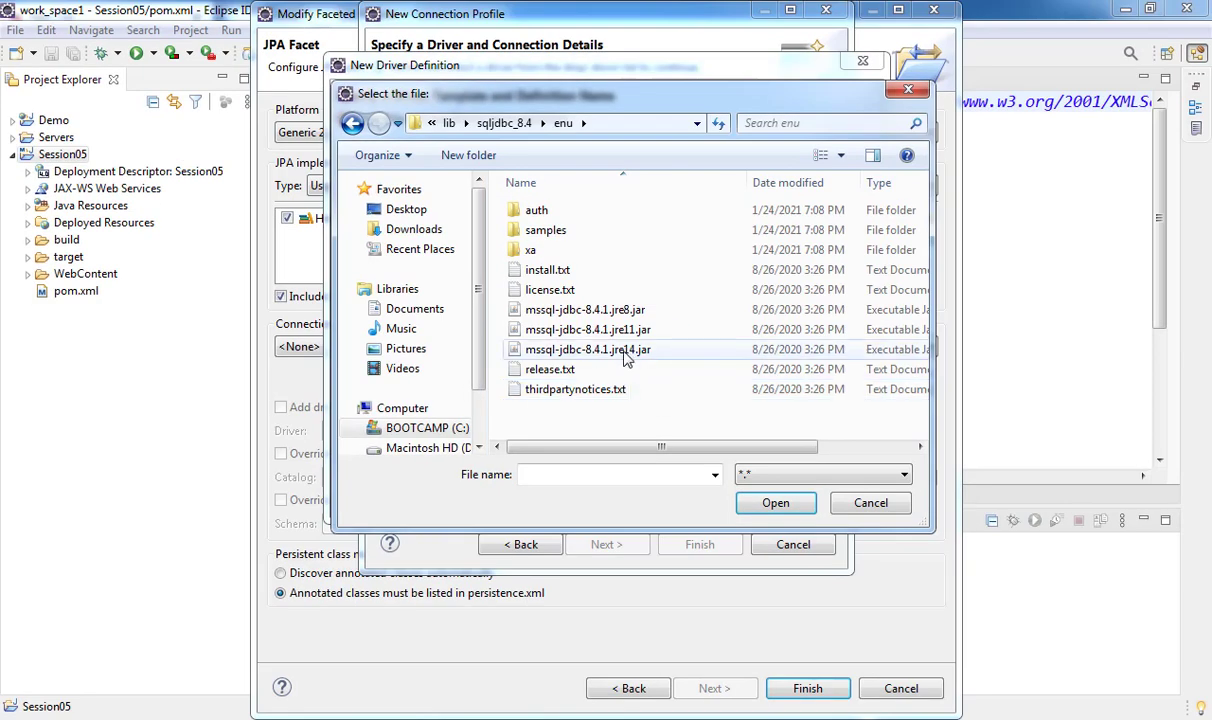
{"action": "left_click", "coordinate": [537, 293]}
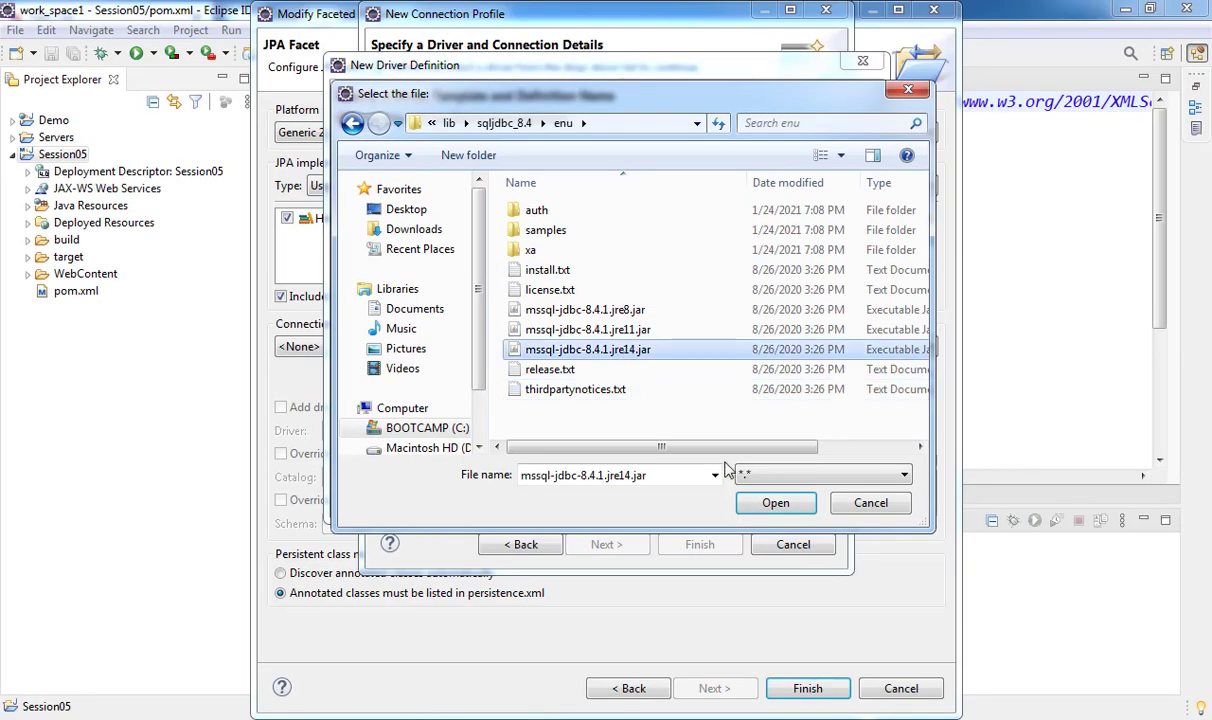
{"action": "left_click", "coordinate": [765, 499]}
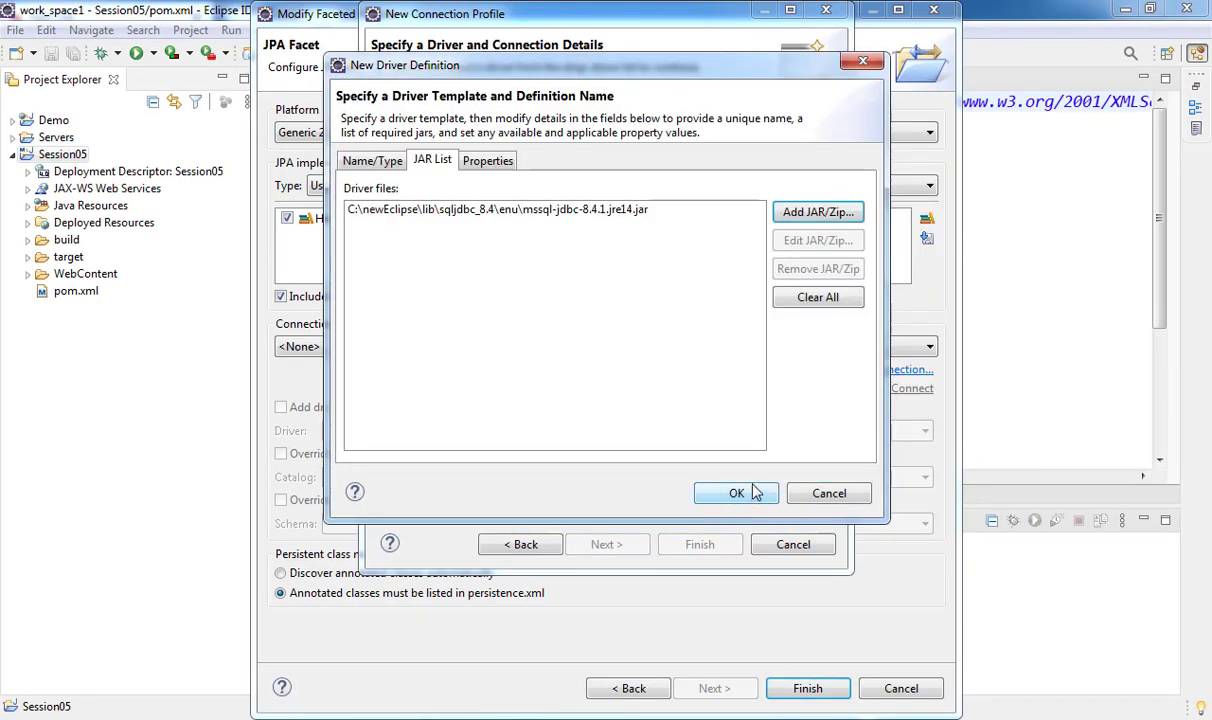
- Show the driver's Properties tab, then bring up SQL Server Management Studio's Connect to Server dialog
{"action": "left_click", "coordinate": [487, 161]}
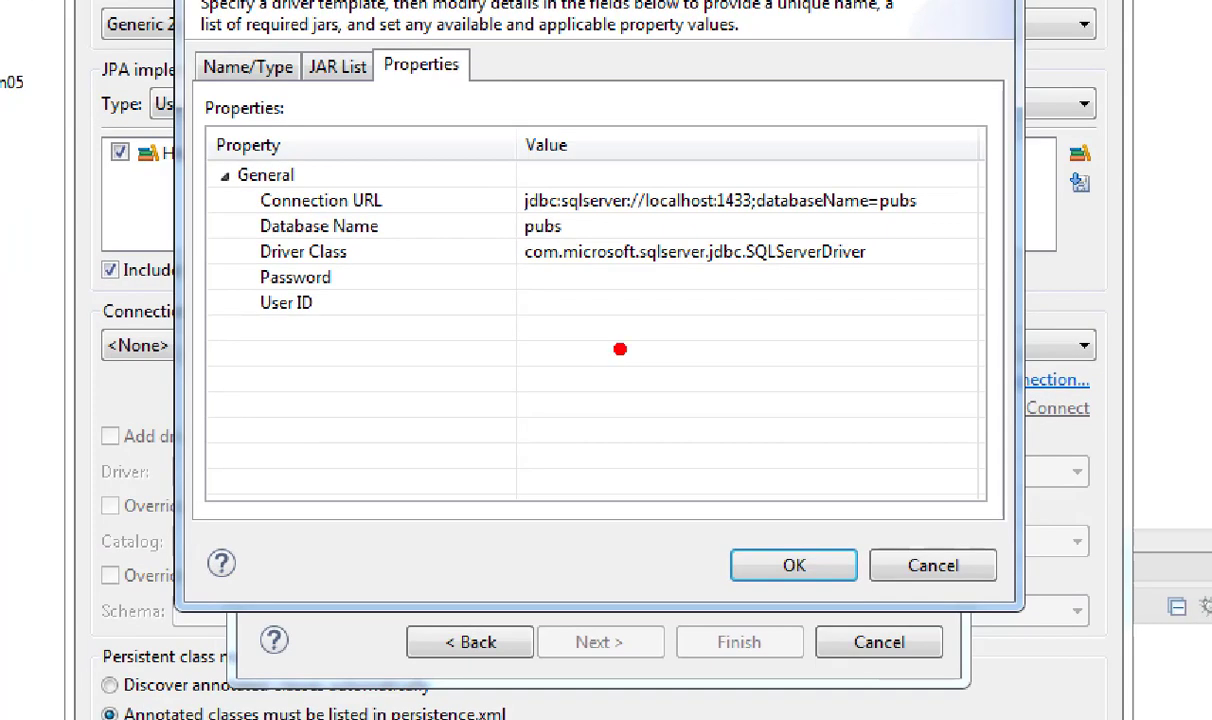
{"action": "mouse_move", "coordinate": [226, 258]}
{"action": "left_mouse_down"}
{"action": "mouse_move", "coordinate": [433, 314]}
{"action": "mouse_move", "coordinate": [940, 338]}
{"action": "left_mouse_up"}
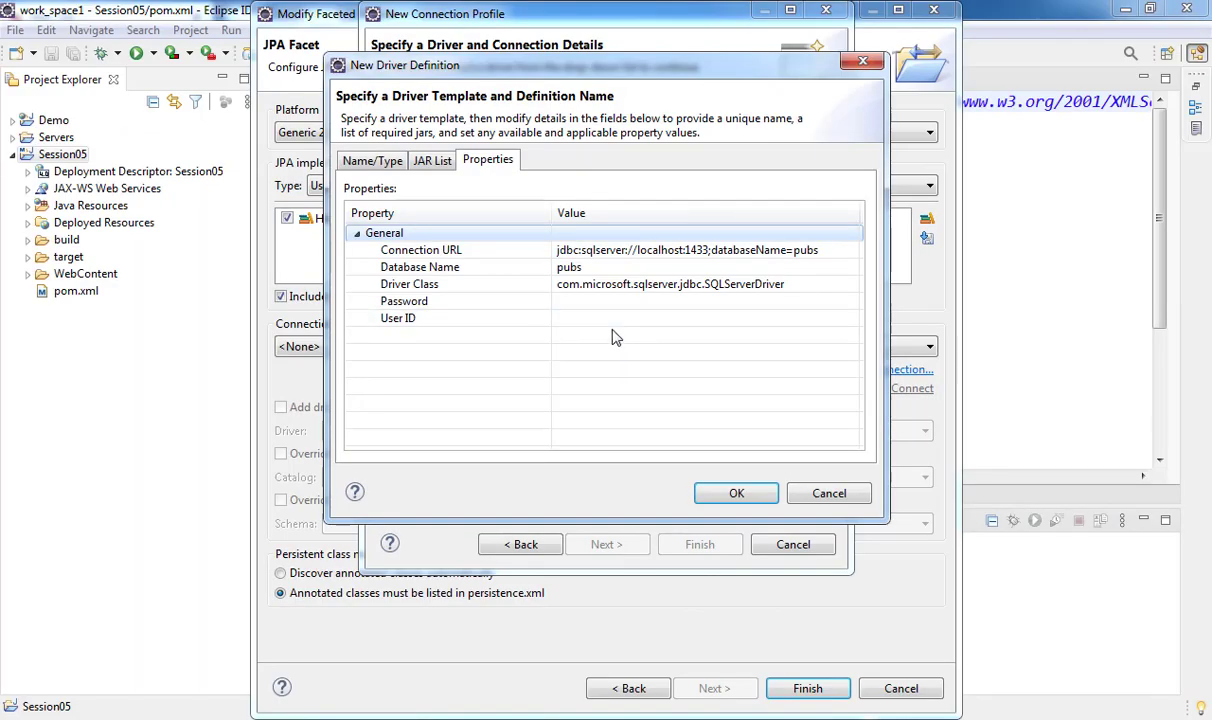
{"action": "left_click", "coordinate": [514, 600]}
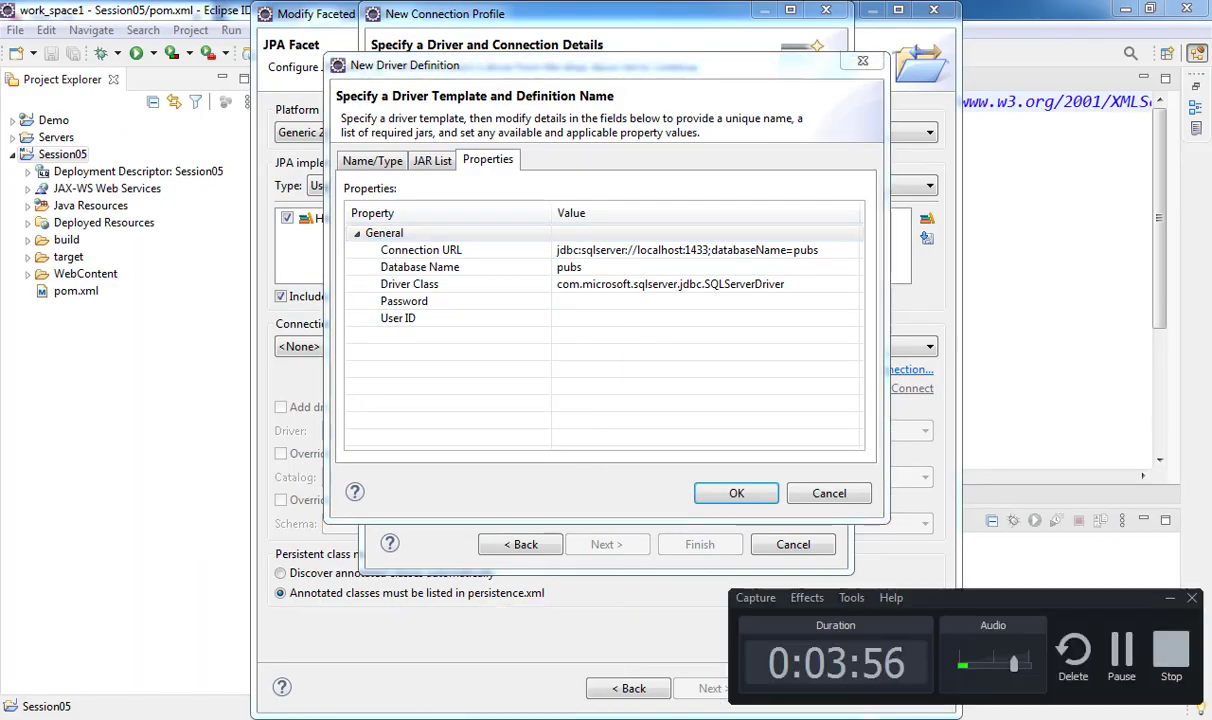
{"action": "left_click", "coordinate": [1121, 650]}
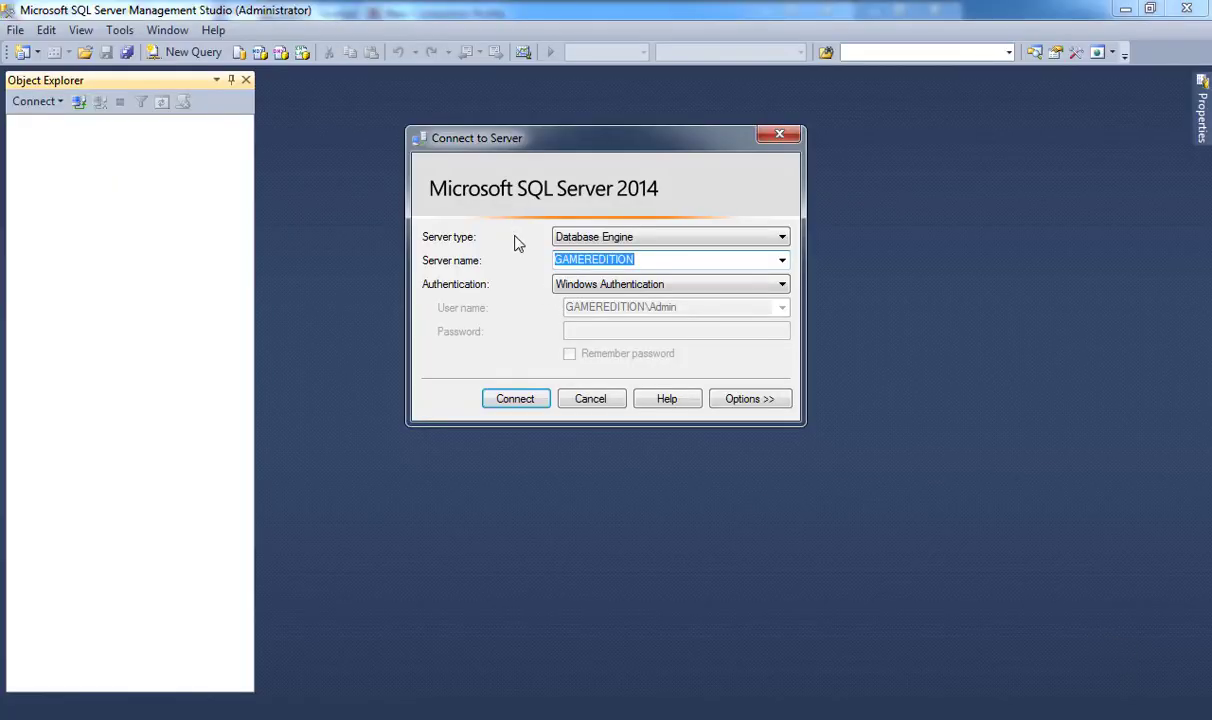
- Switch to SQL Server Authentication, enter the login password, and connect to GAMEREDITION
{"action": "left_click", "coordinate": [578, 289]}
{"action": "left_click", "coordinate": [578, 314]}
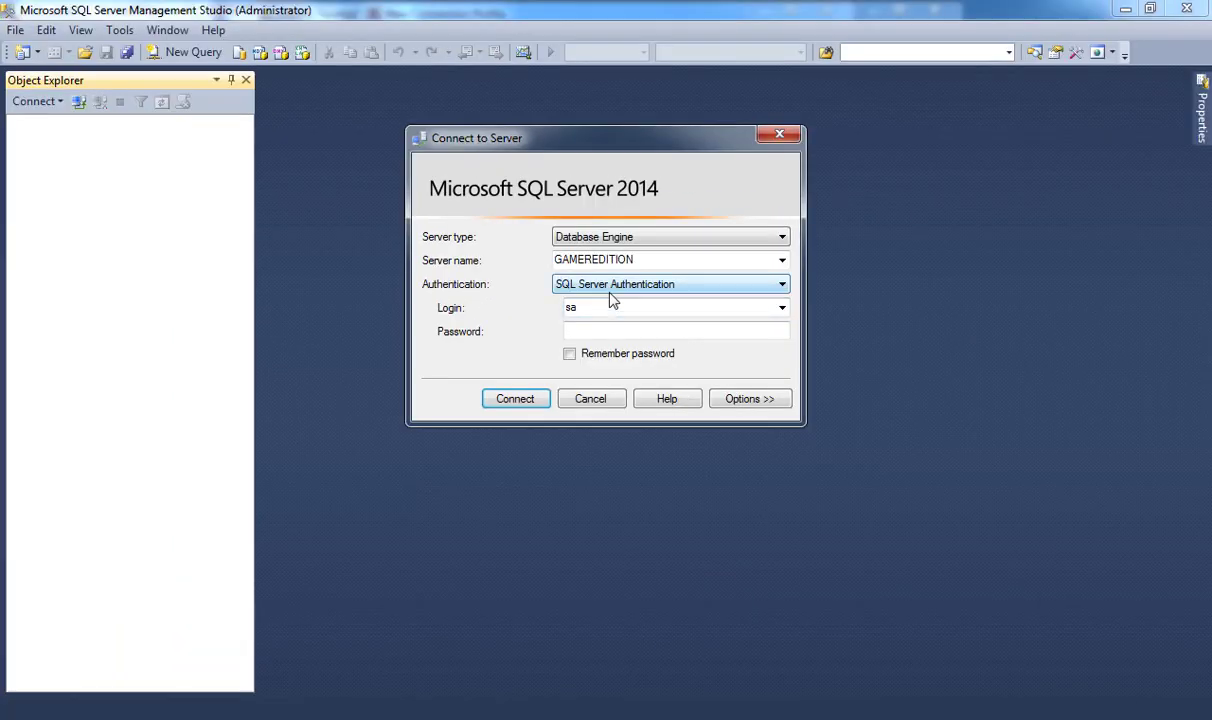
{"action": "left_click", "coordinate": [603, 330]}
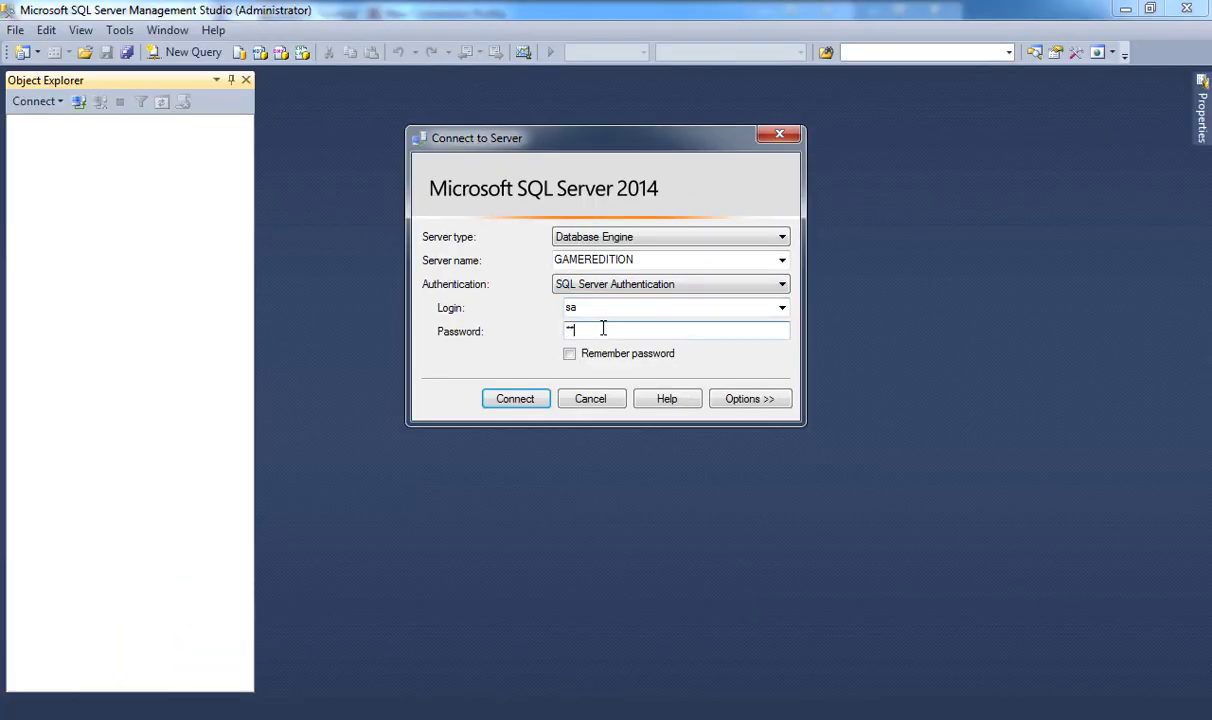
{"action": "left_click", "coordinate": [539, 404]}
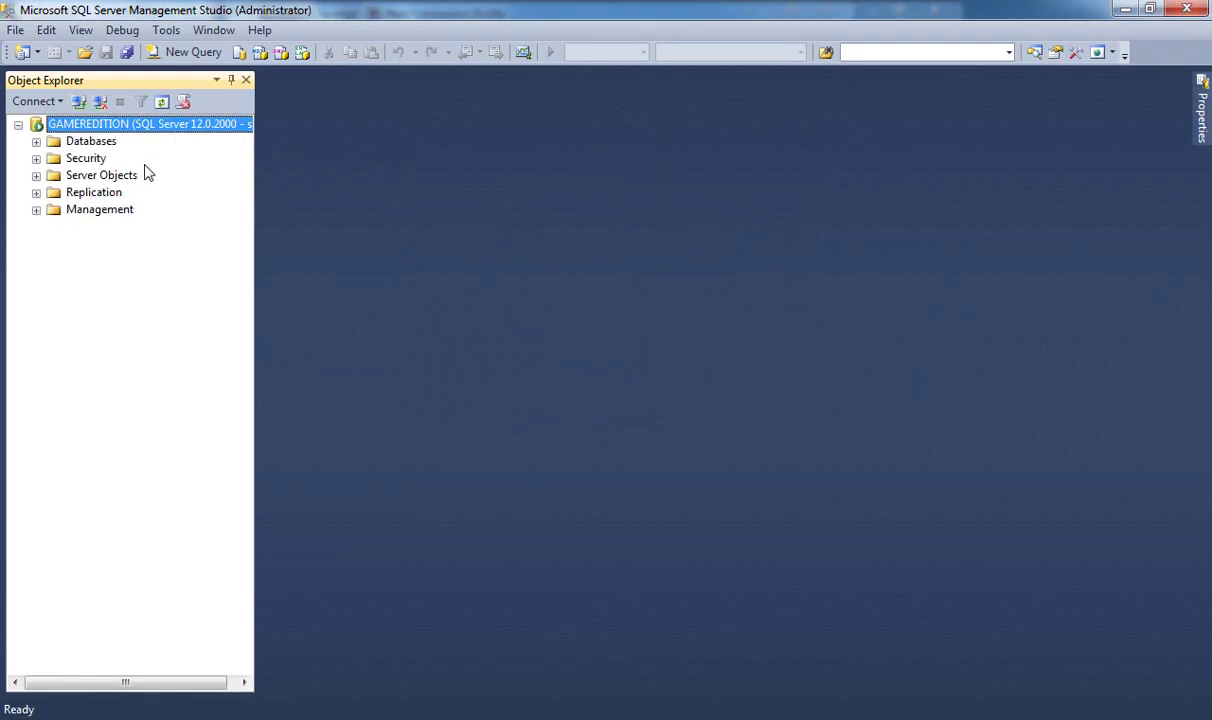
- Set the driver's User ID to sa, enter the account password, and save the driver definition
{"action": "mouse_move", "coordinate": [462, 683]}
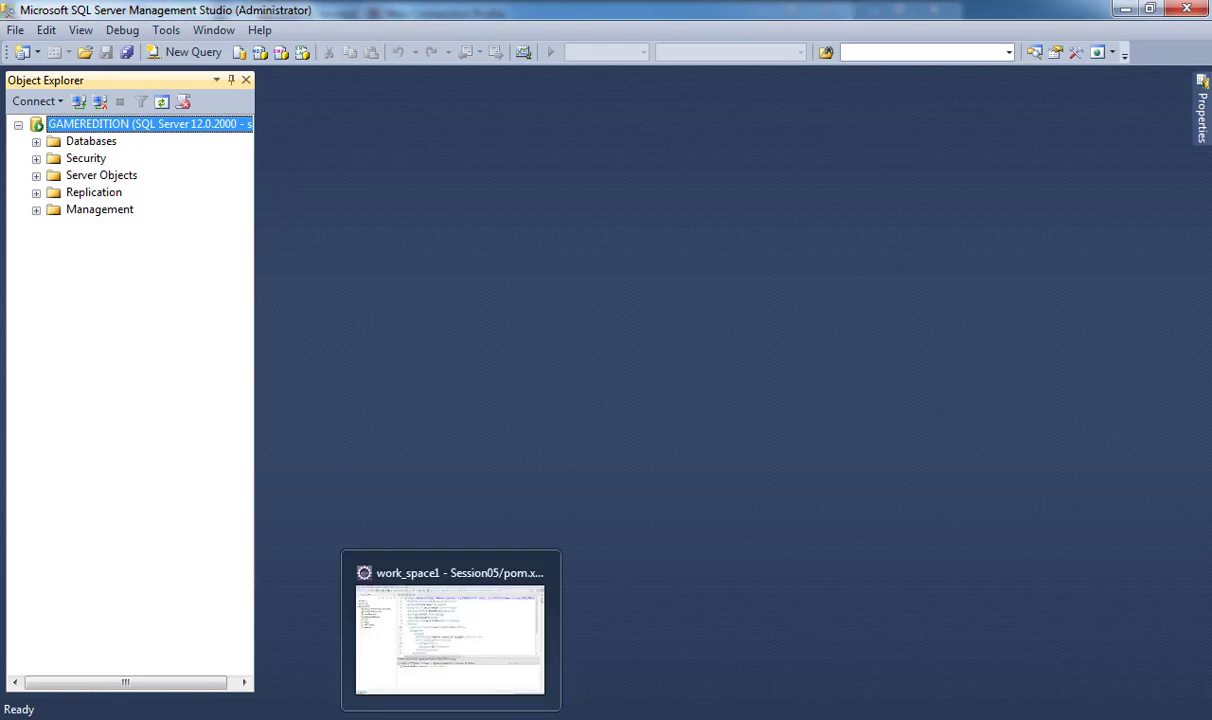
{"action": "left_click", "coordinate": [455, 640]}
{"action": "left_click", "coordinate": [601, 320]}
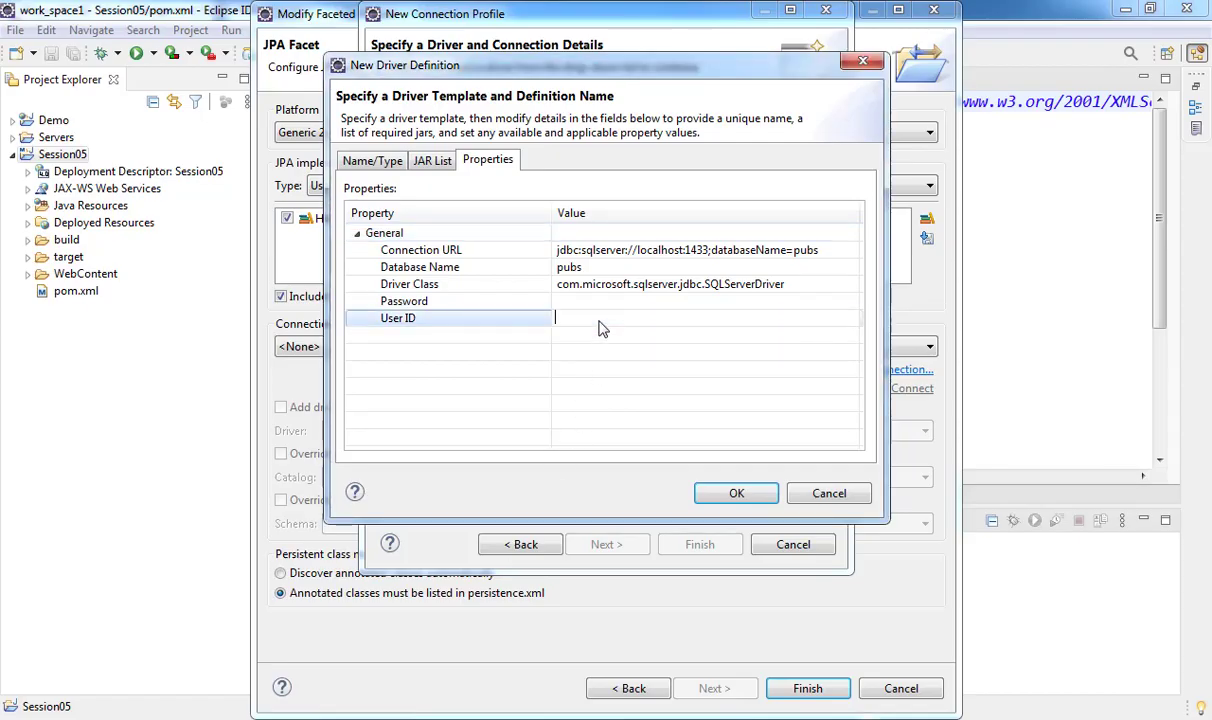
{"action": "type", "text": "sa"}
{"action": "left_click", "coordinate": [601, 304]}
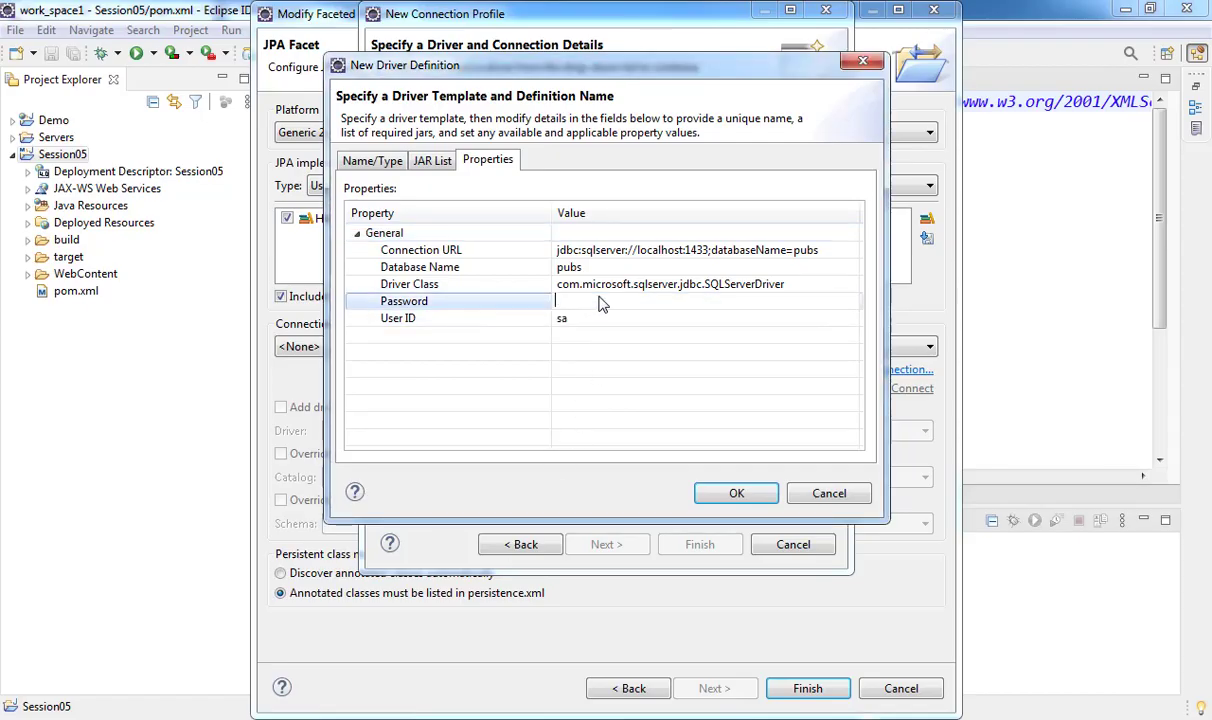
{"action": "type", "text": "123456"}
{"action": "left_click", "coordinate": [733, 492]}
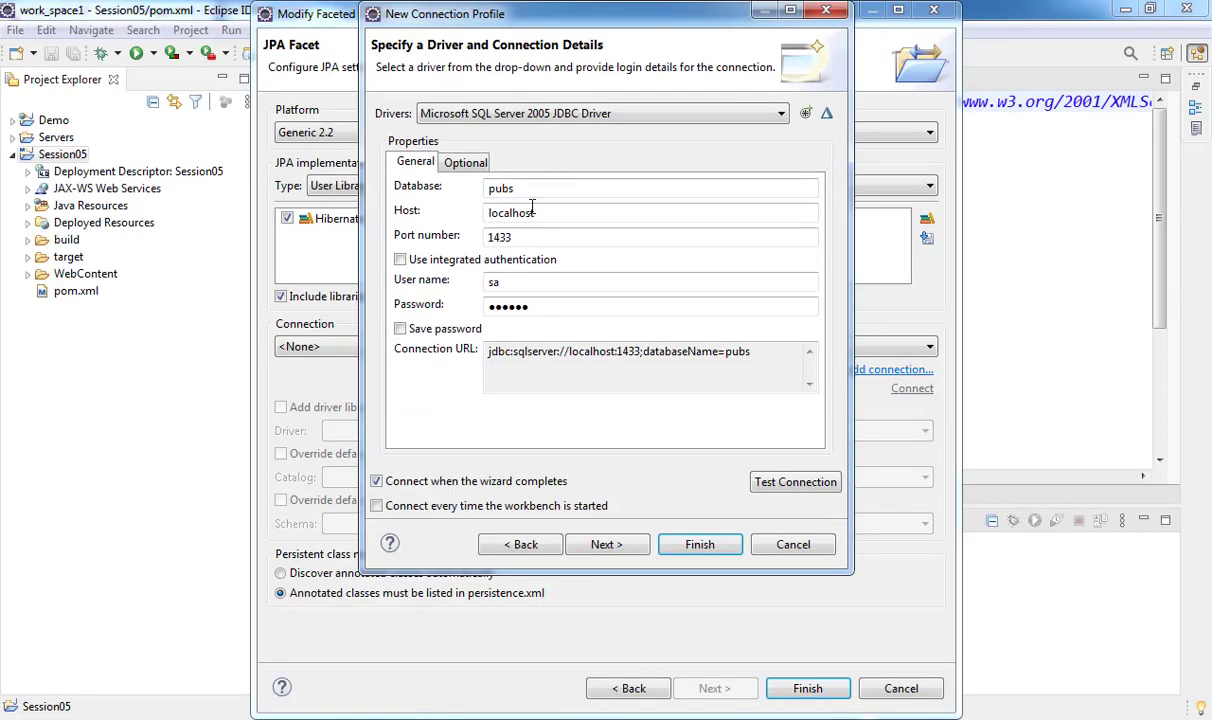
- Change the database to PolyOE, test the connection, finish the profile, and apply the JPA facet
{"action": "left_click", "coordinate": [530, 189]}
{"action": "key", "text": "BackSpace"}
{"action": "key", "text": "BackSpace"}
{"action": "key", "text": "BackSpace"}
{"action": "key", "text": "BackSpace"}
{"action": "type", "text": "PolyOE"}
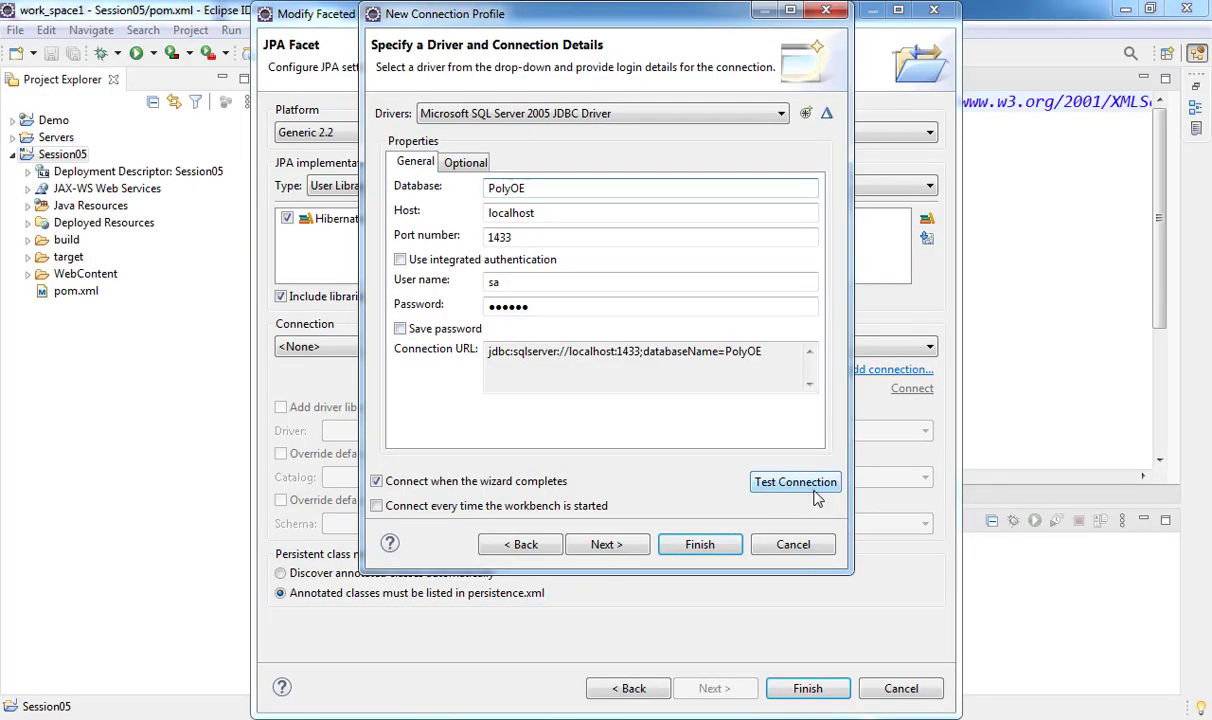
{"action": "left_click", "coordinate": [826, 518]}
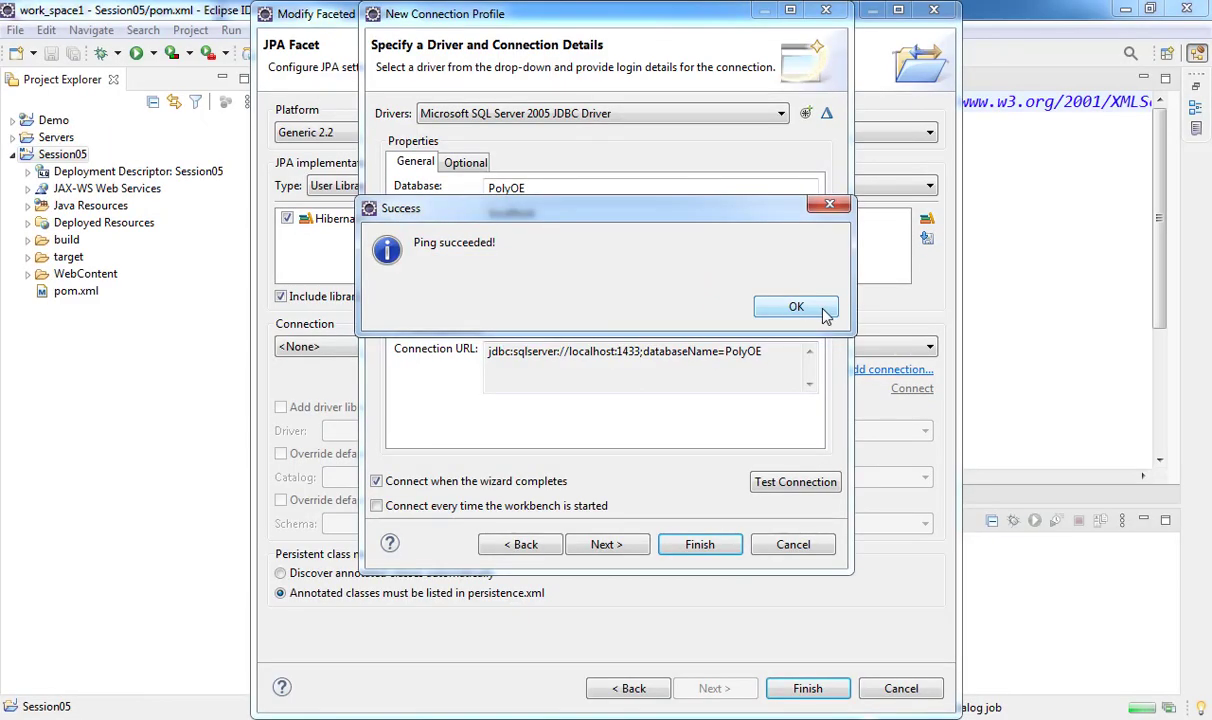
{"action": "left_click", "coordinate": [833, 290]}
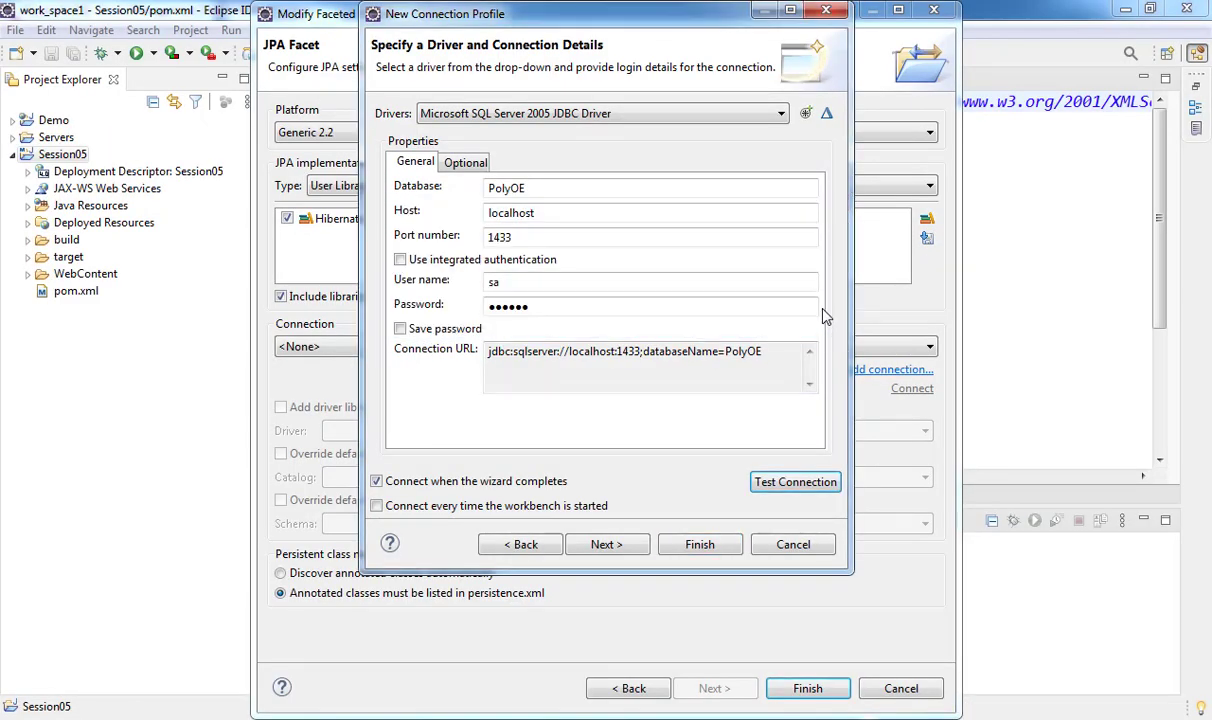
{"action": "left_click", "coordinate": [606, 545]}
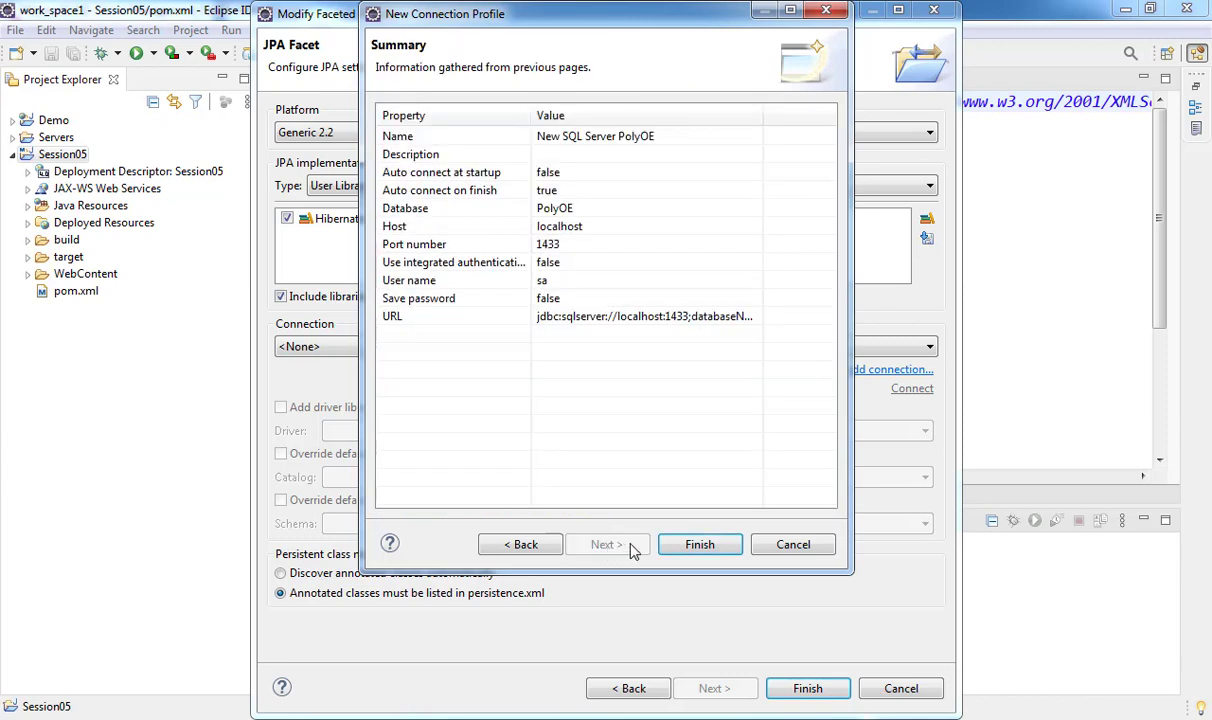
{"action": "left_click", "coordinate": [700, 544]}
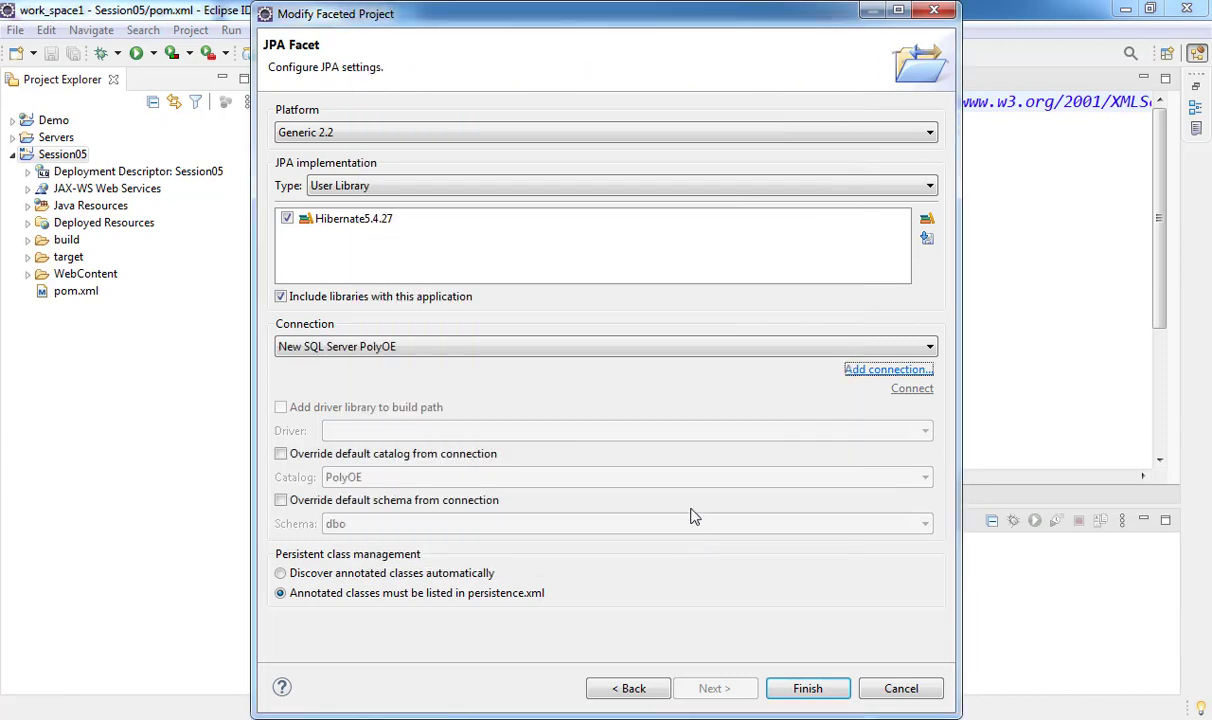
{"action": "left_click", "coordinate": [806, 692]}
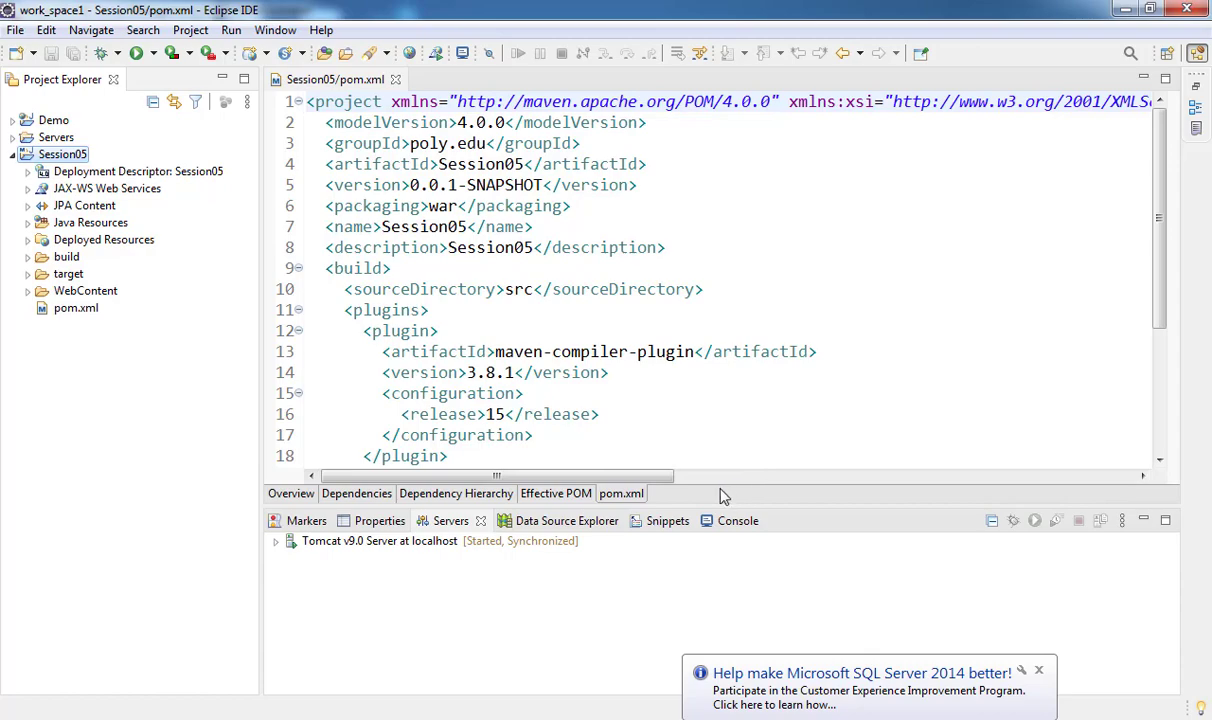
- Open persistence.xml and set its transaction type to Resource Local on the Connection tab
{"action": "left_click", "coordinate": [28, 206]}
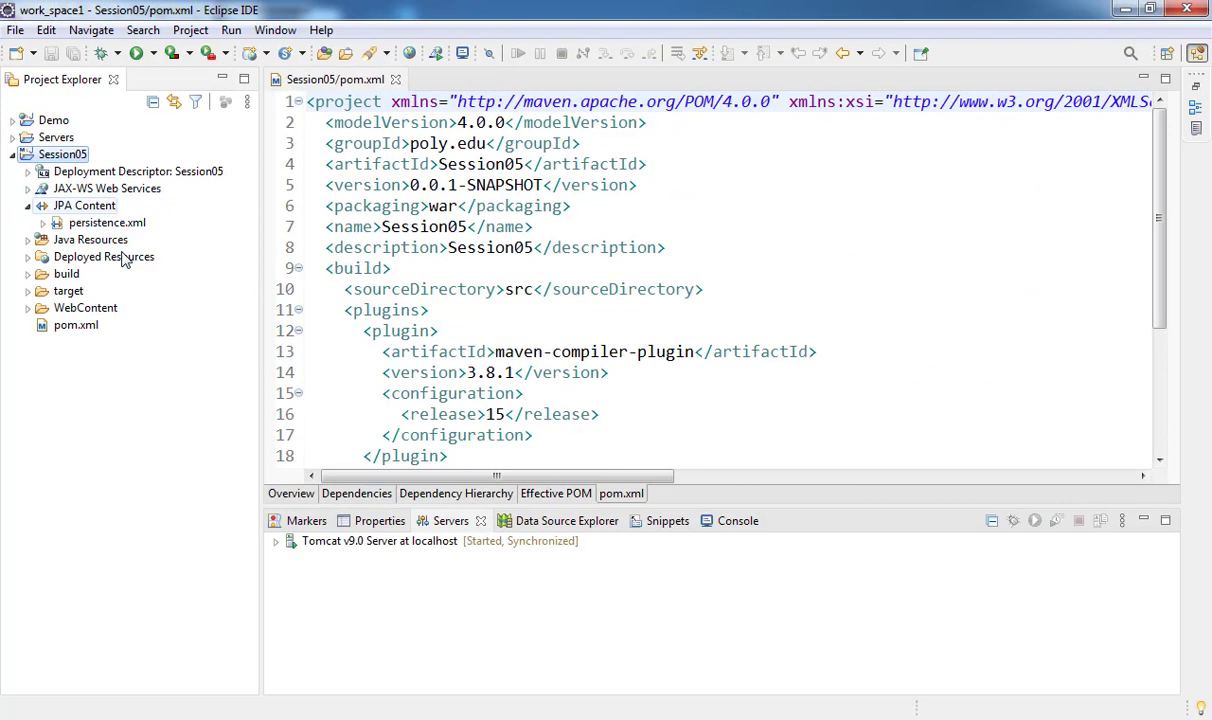
{"action": "double_click", "coordinate": [117, 224]}
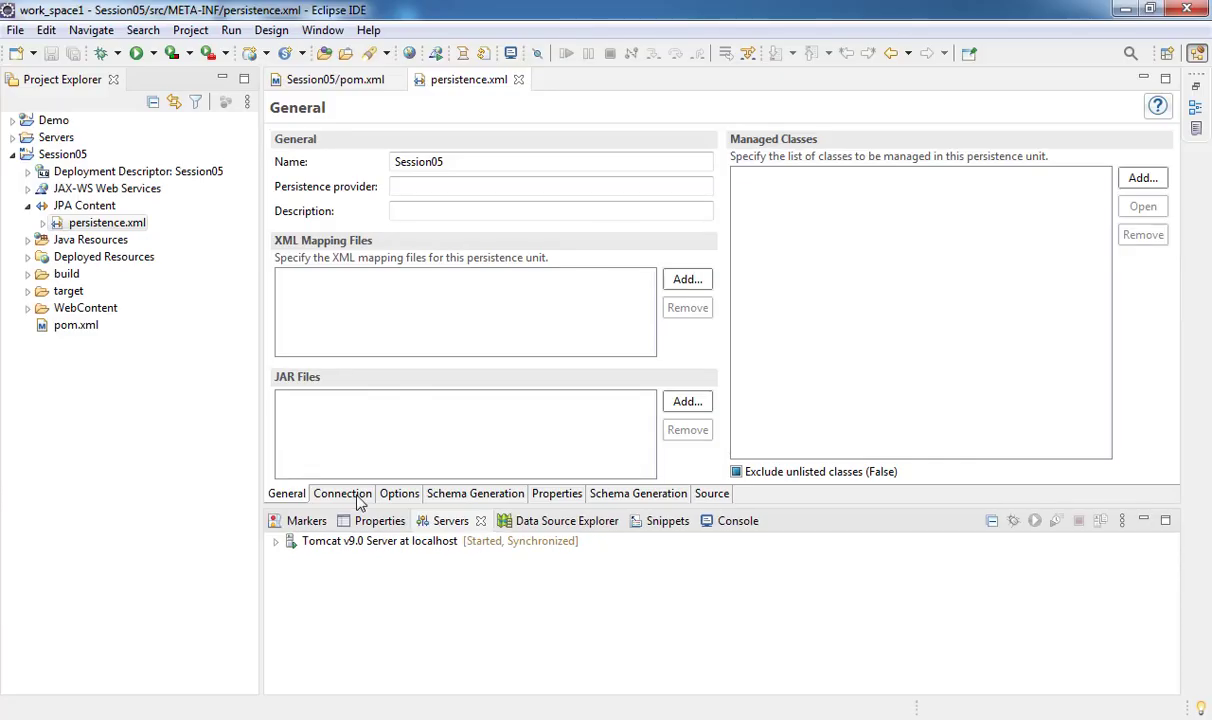
{"action": "left_click", "coordinate": [336, 443]}
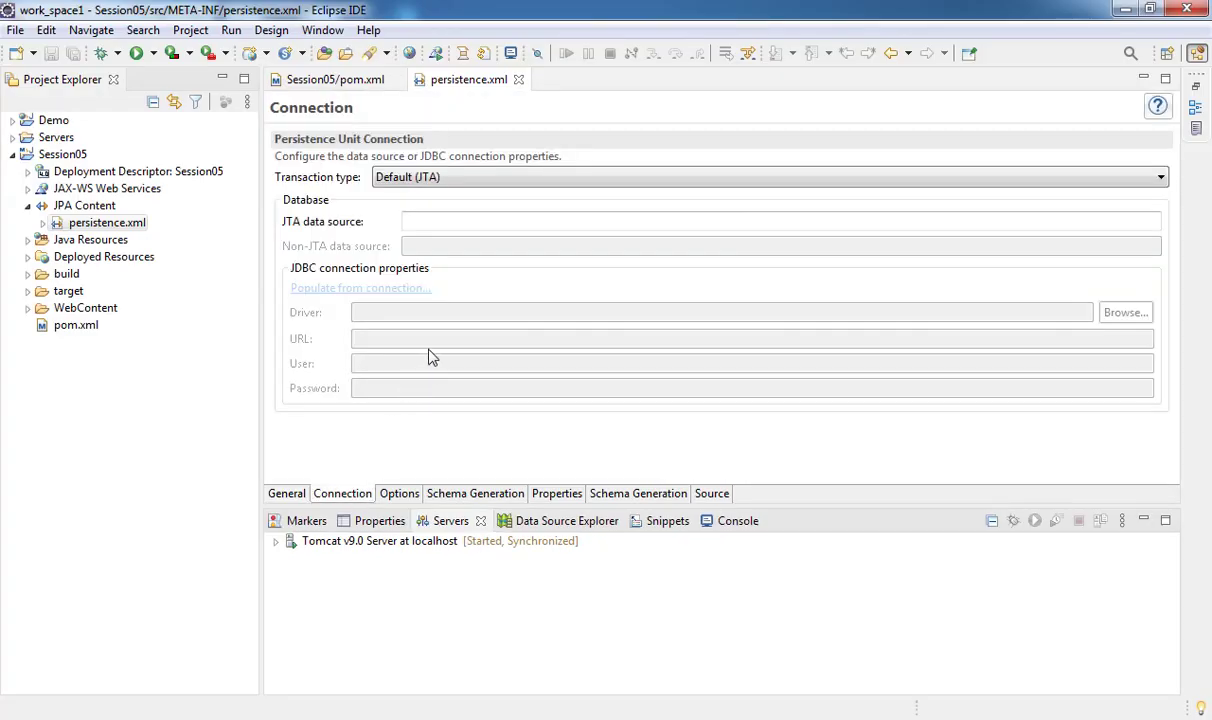
{"action": "left_click", "coordinate": [465, 178]}
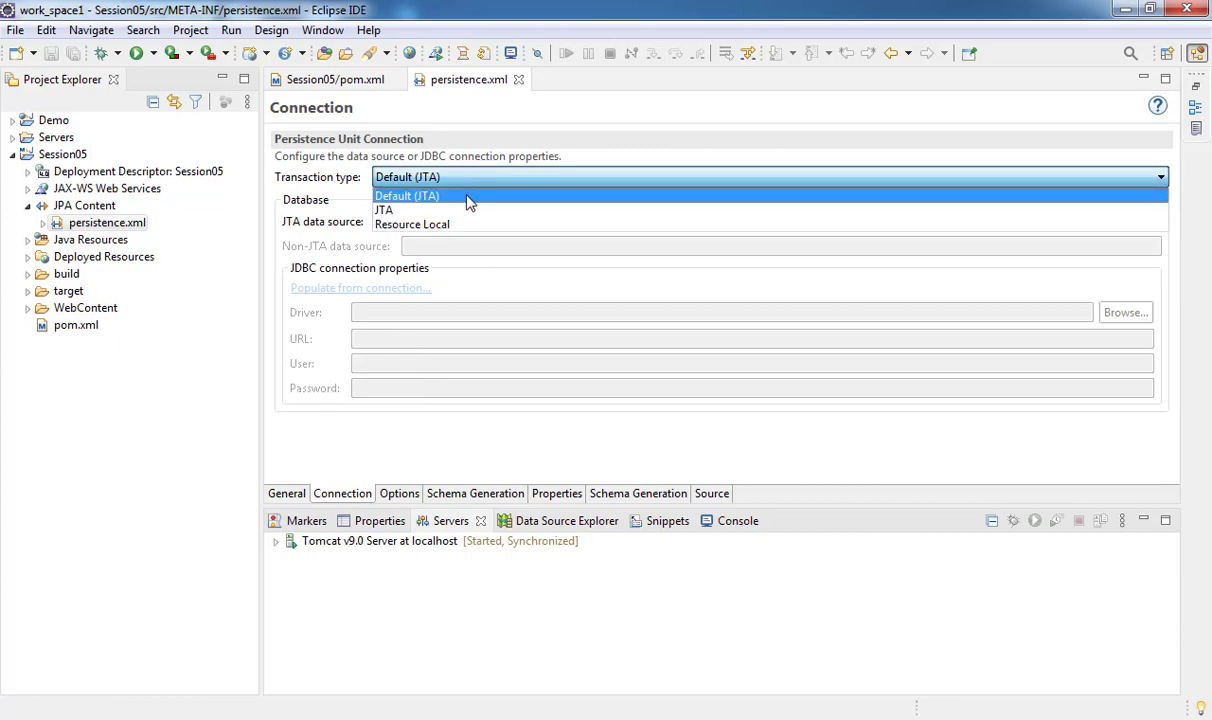
{"action": "left_click", "coordinate": [476, 228]}
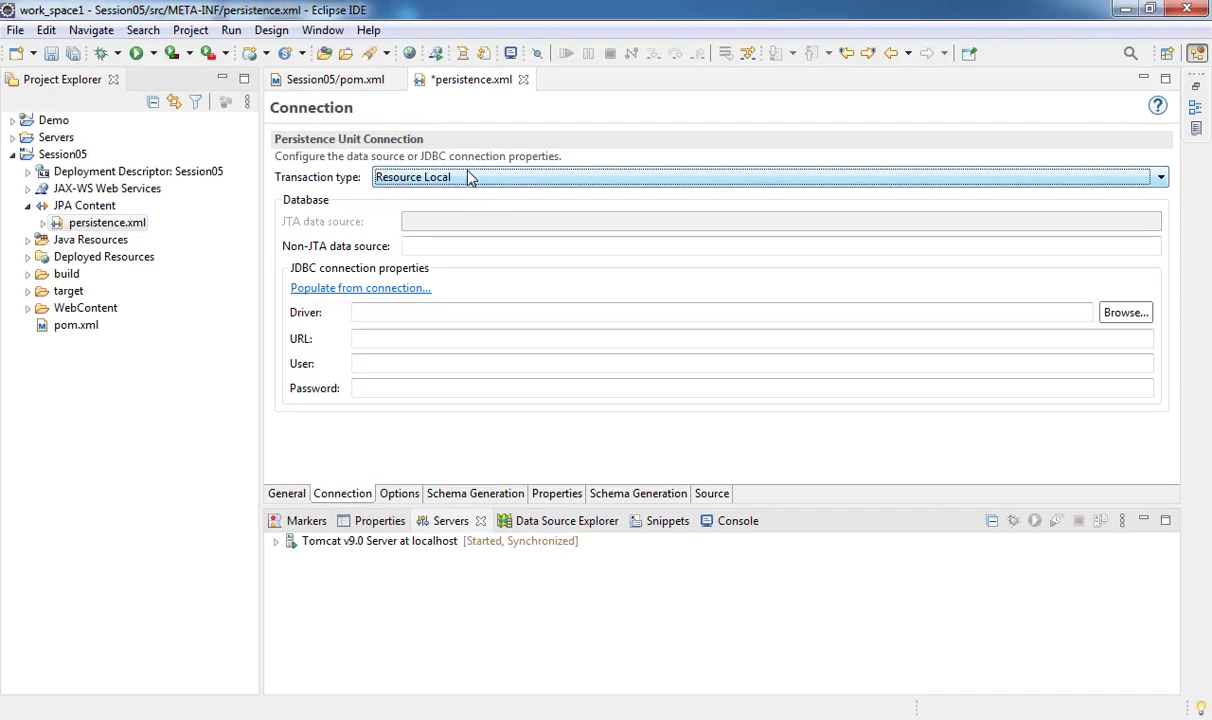
- Populate the JDBC properties from the New SQL Server PolyOE connection and save persistence.xml
{"action": "left_click", "coordinate": [271, 381]}
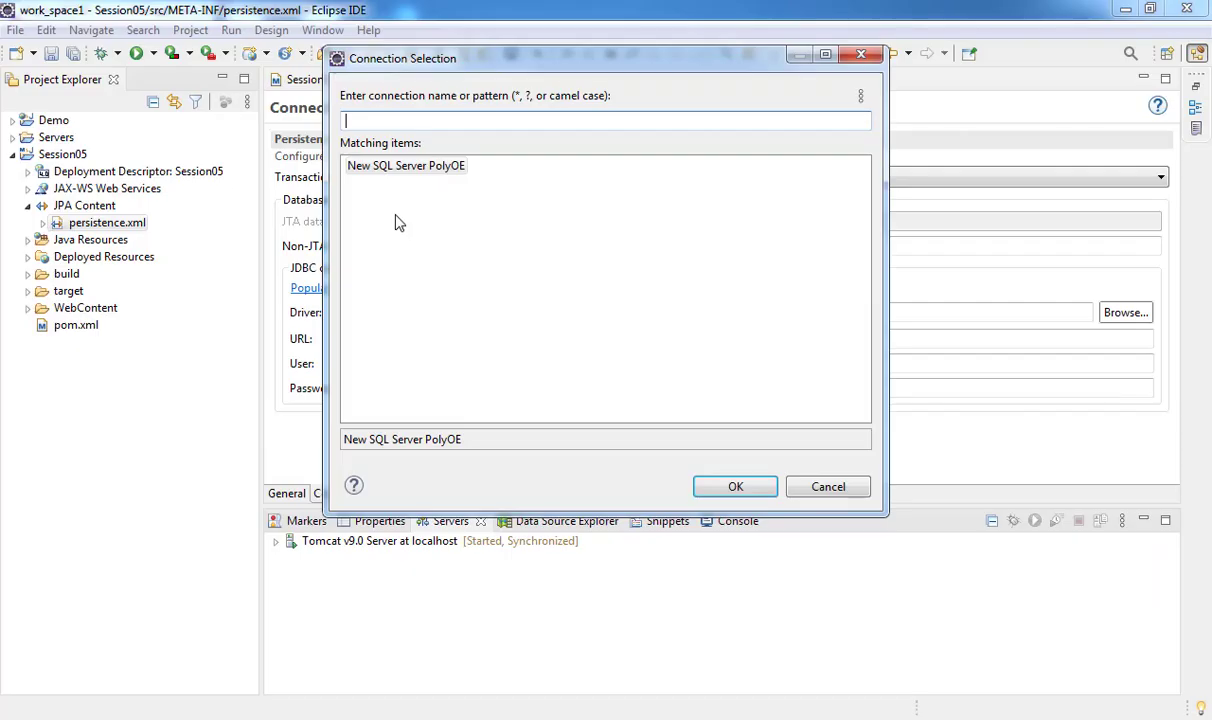
{"action": "left_click", "coordinate": [400, 143]}
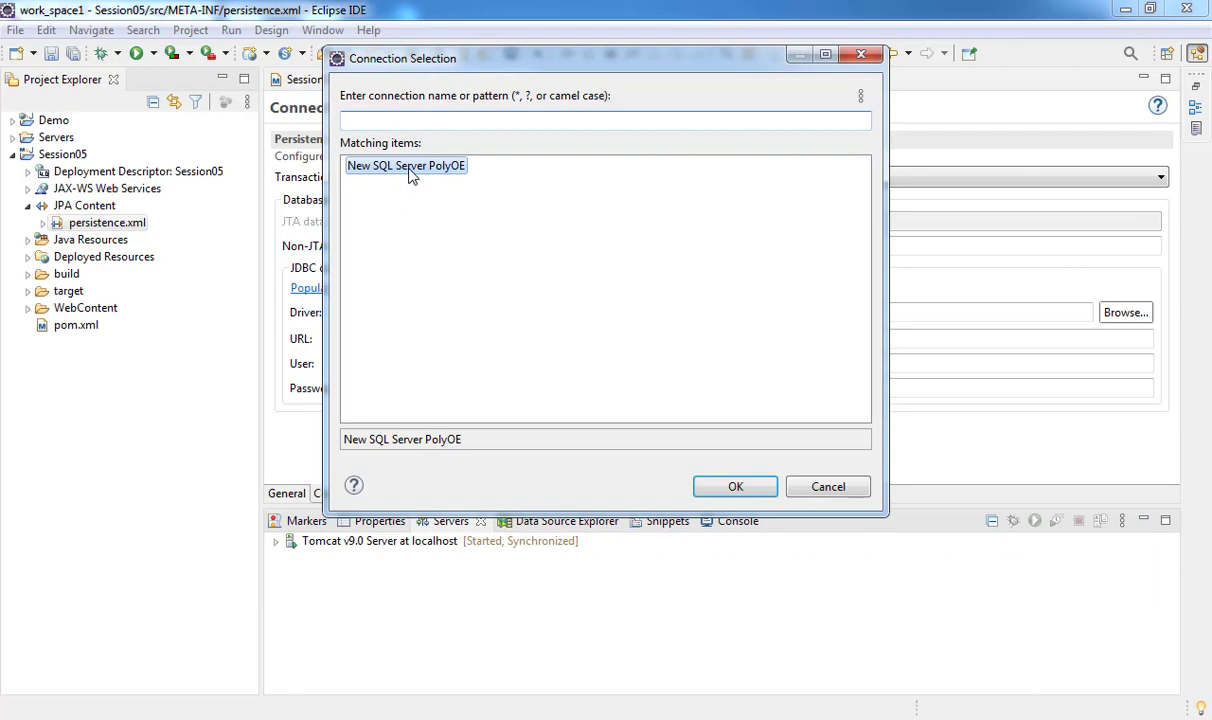
{"action": "left_click", "coordinate": [704, 489]}
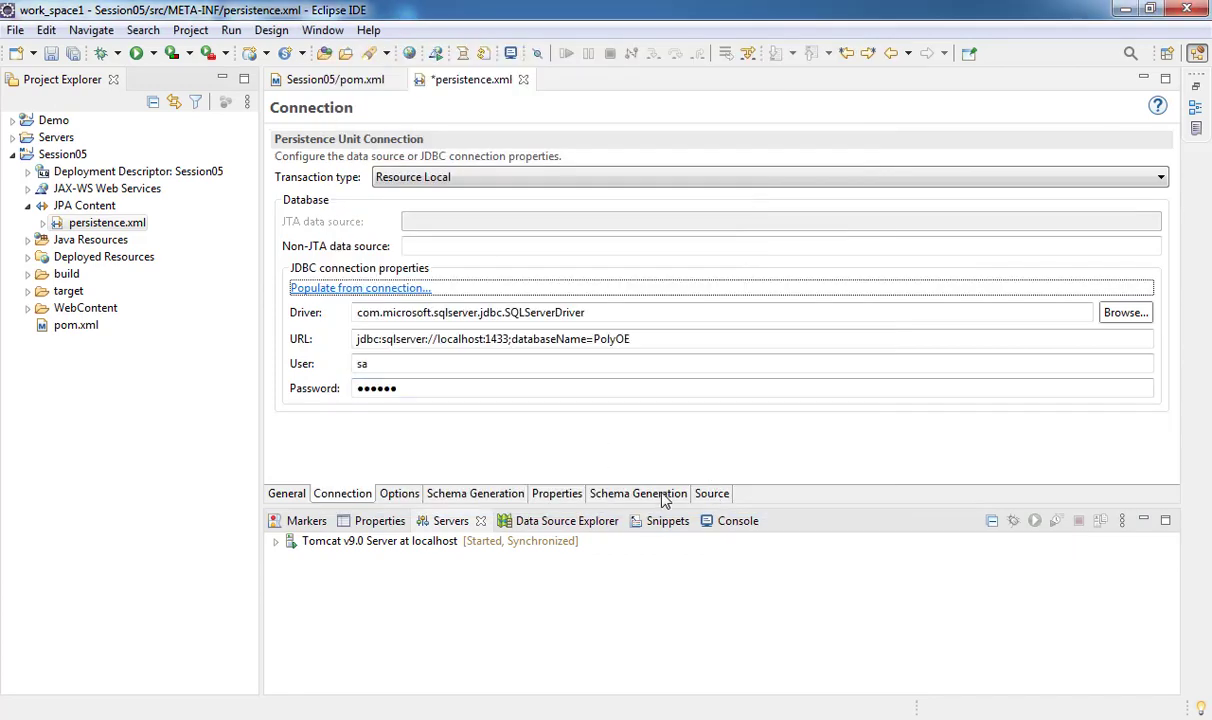
{"action": "left_click", "coordinate": [711, 494]}
{"action": "key", "text": "ctrl+s"}
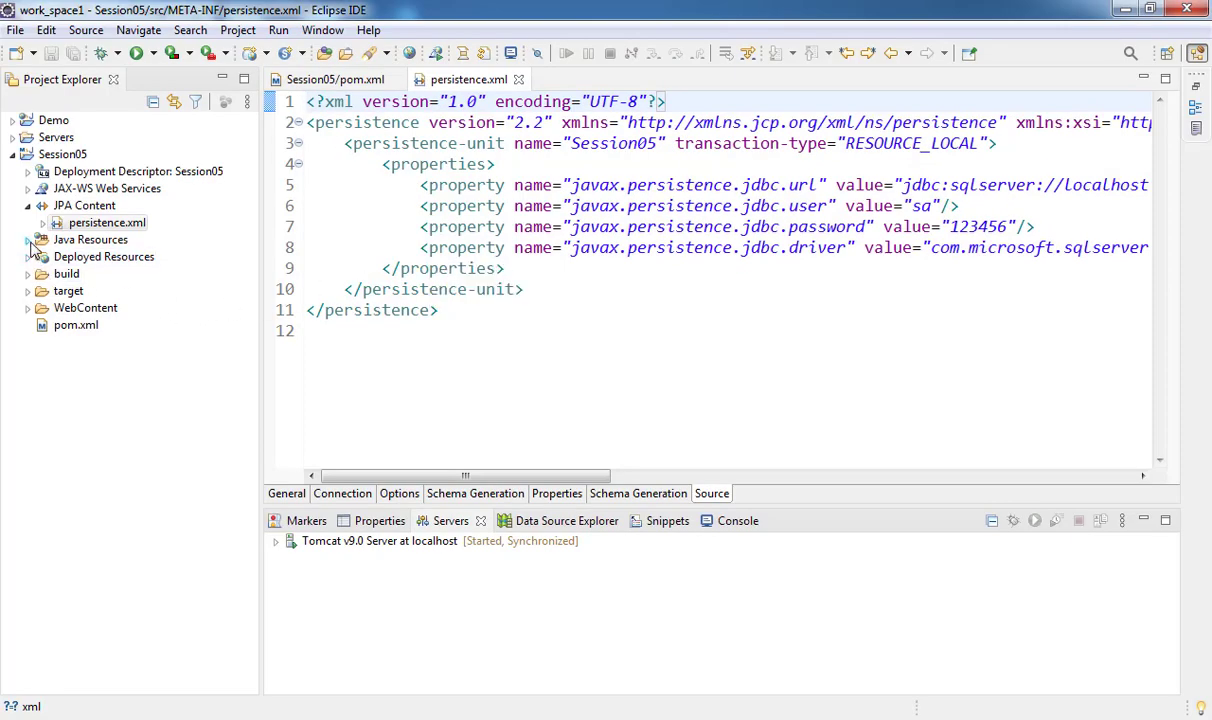
- Expand Java Resources > src and bring up the full New wizard list for src
{"action": "left_click", "coordinate": [28, 240]}
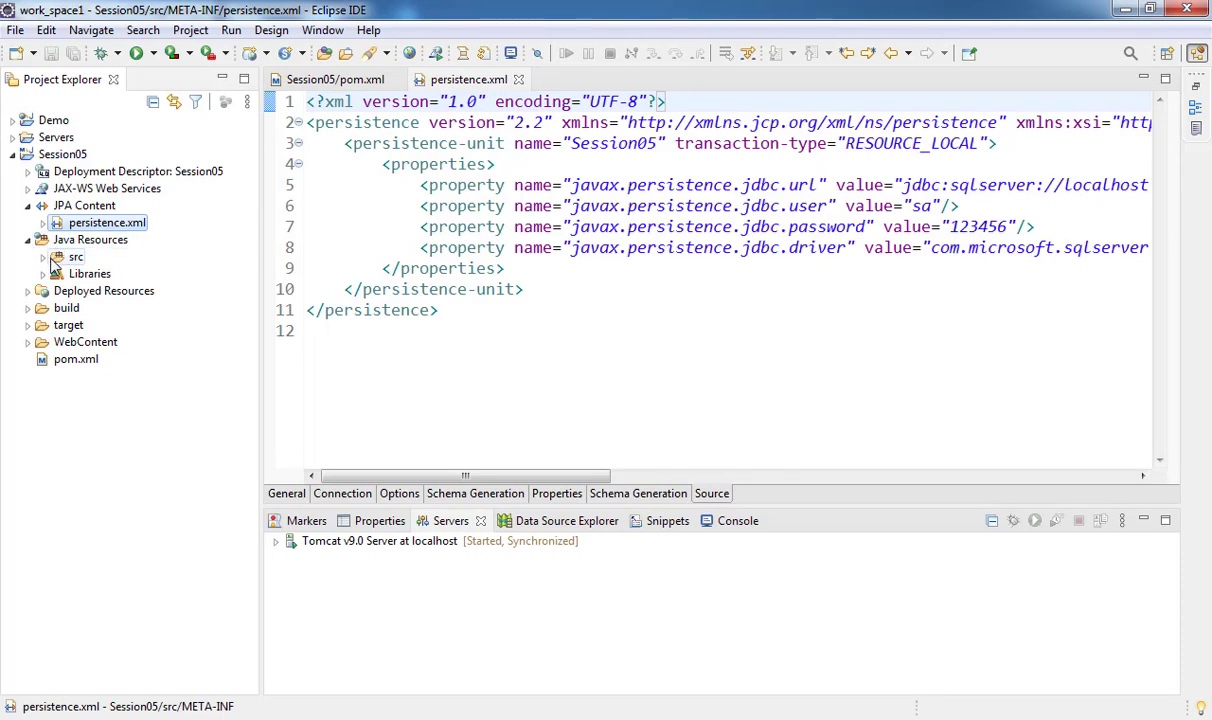
{"action": "left_click", "coordinate": [44, 258]}
{"action": "left_click", "coordinate": [77, 258]}
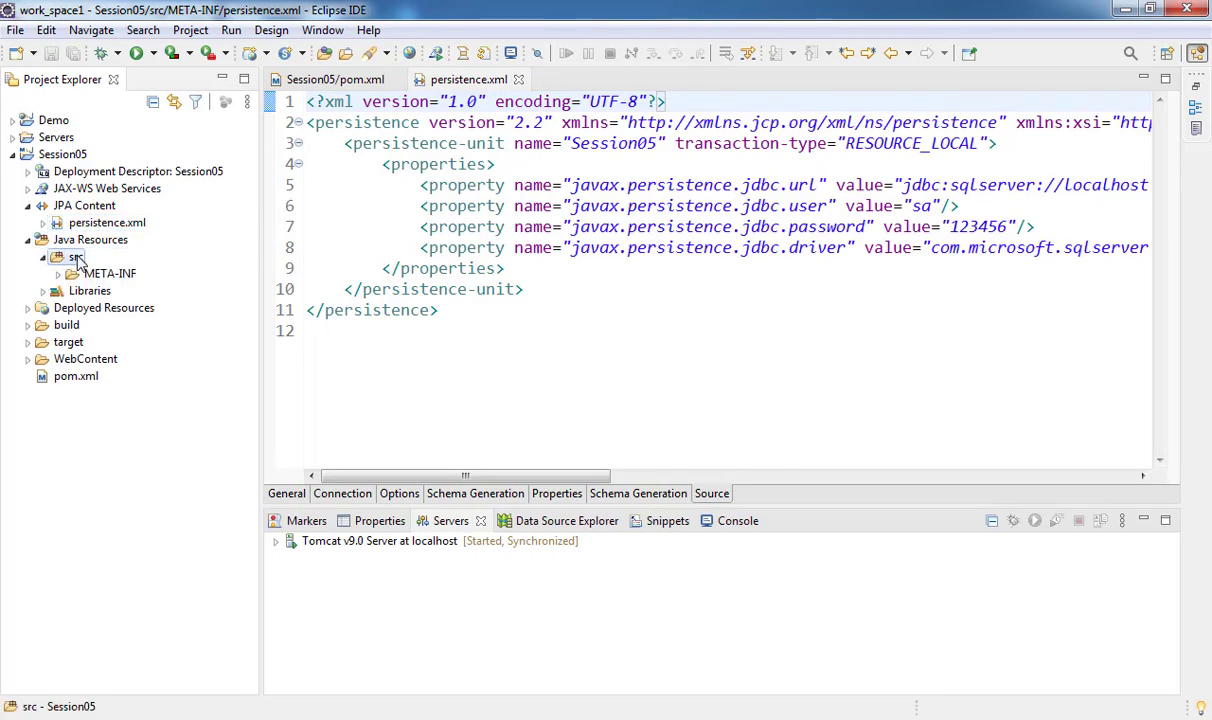
{"action": "right_click", "coordinate": [77, 258]}
{"action": "mouse_move", "coordinate": [388, 143]}
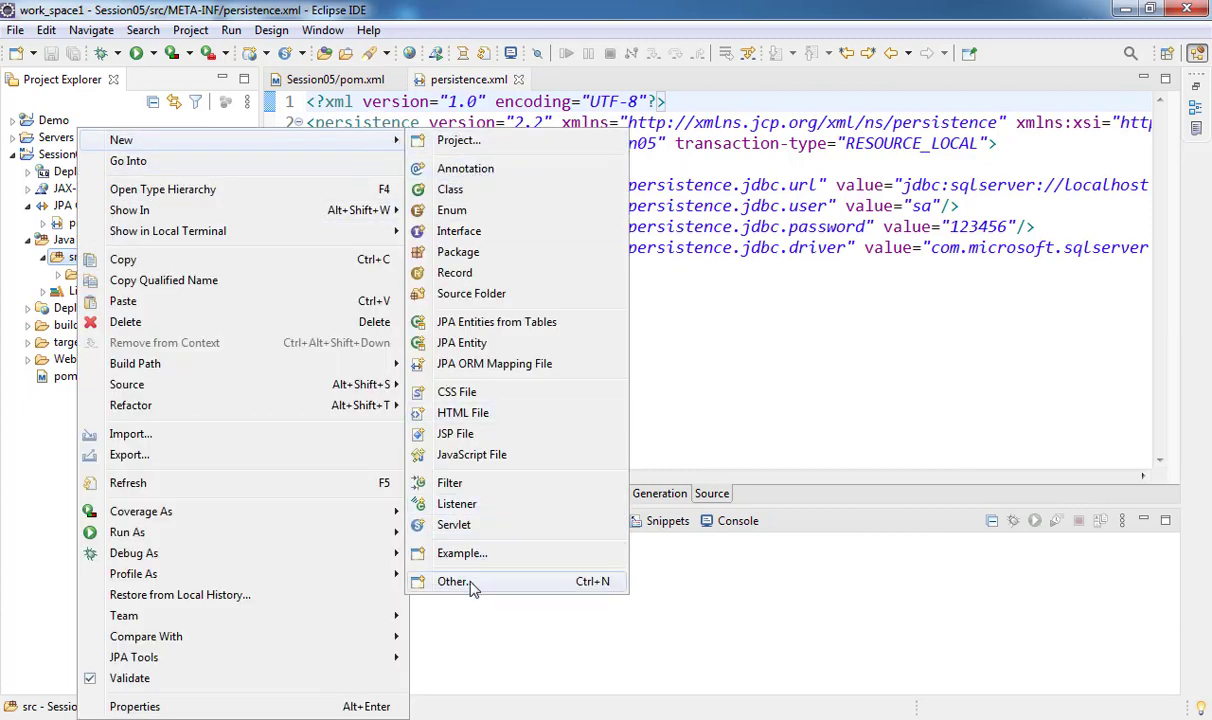
{"action": "left_click", "coordinate": [452, 580]}
- Launch the JPA Entities from Tables wizard from the JPA category
{"action": "left_click_drag", "start_coordinate": [830, 270], "coordinate": [830, 398]}
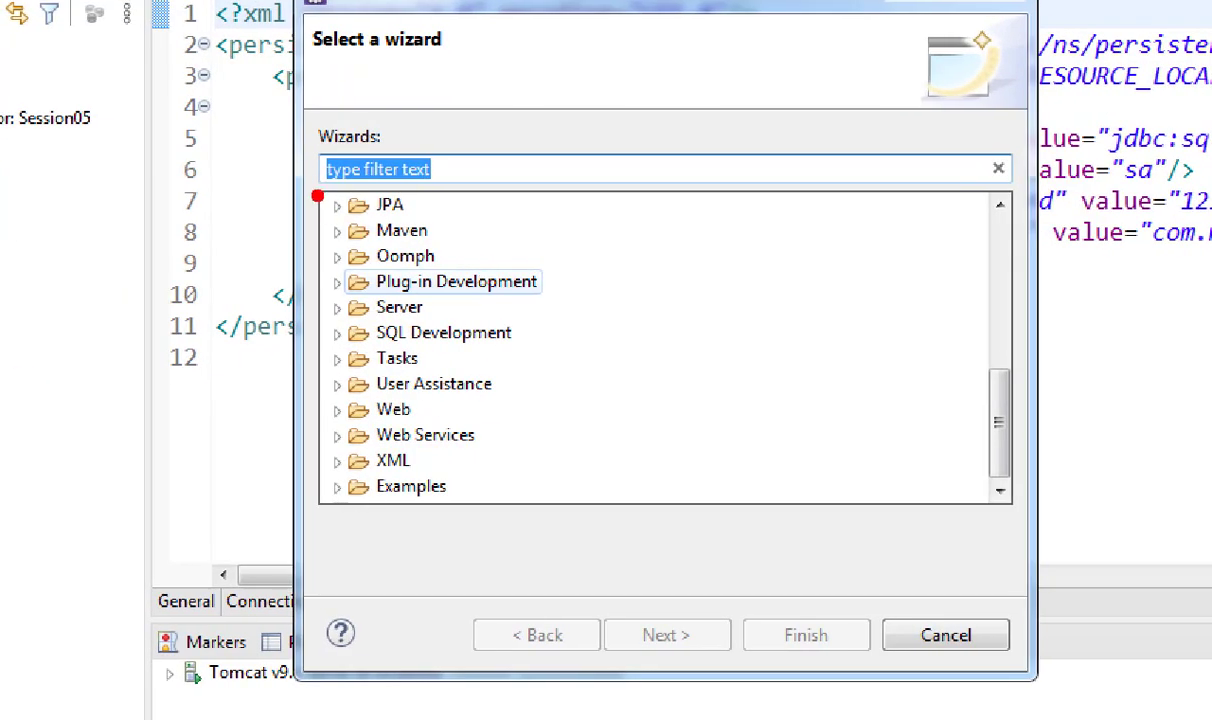
{"action": "scroll", "coordinate": [384, 247], "scroll_direction": "up", "scroll_amount": 10}
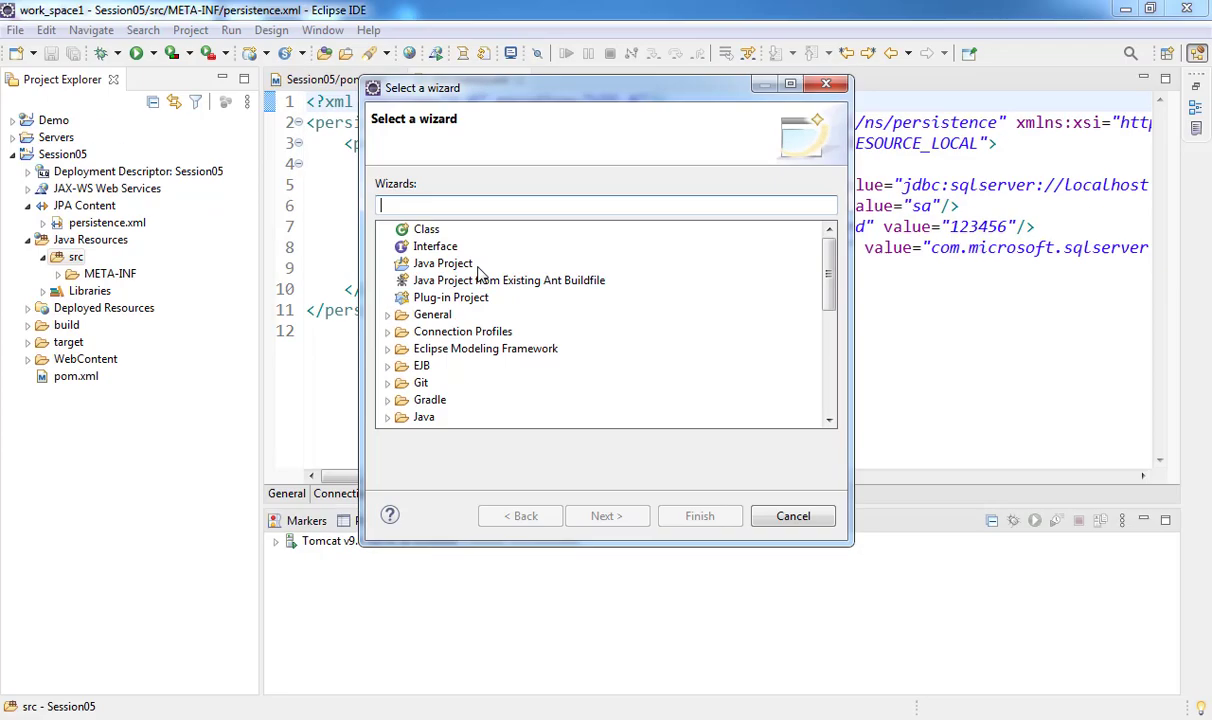
{"action": "left_click_drag", "start_coordinate": [827, 300], "coordinate": [850, 418]}
{"action": "key", "text": "Tab"}
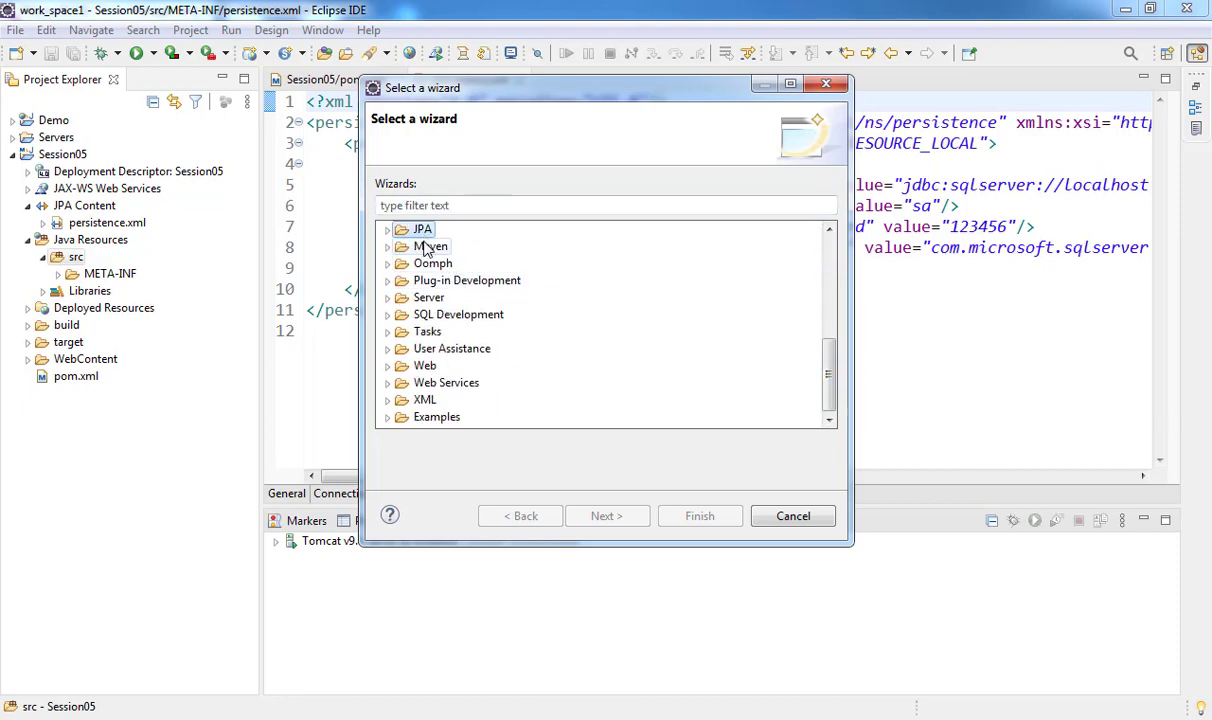
{"action": "double_click", "coordinate": [421, 231]}
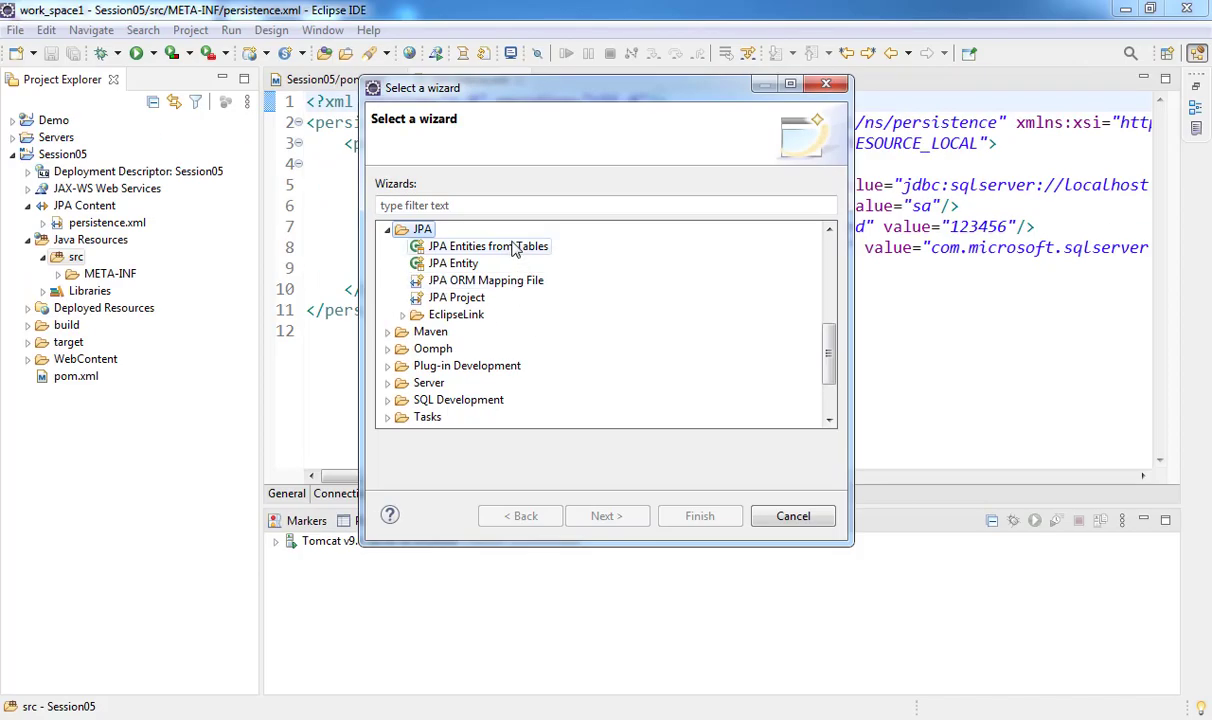
{"action": "double_click", "coordinate": [460, 209]}
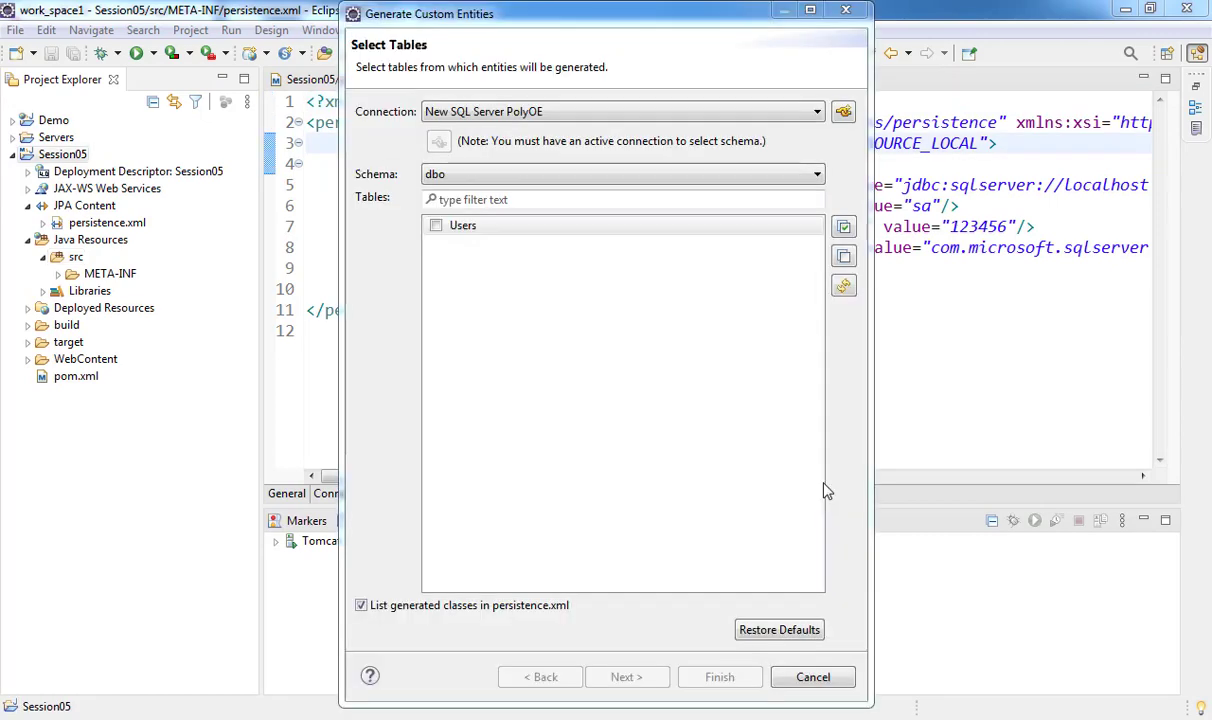
- Select the Users table and advance to Customize Defaults, editing the 'model' package field
{"action": "left_click", "coordinate": [436, 226]}
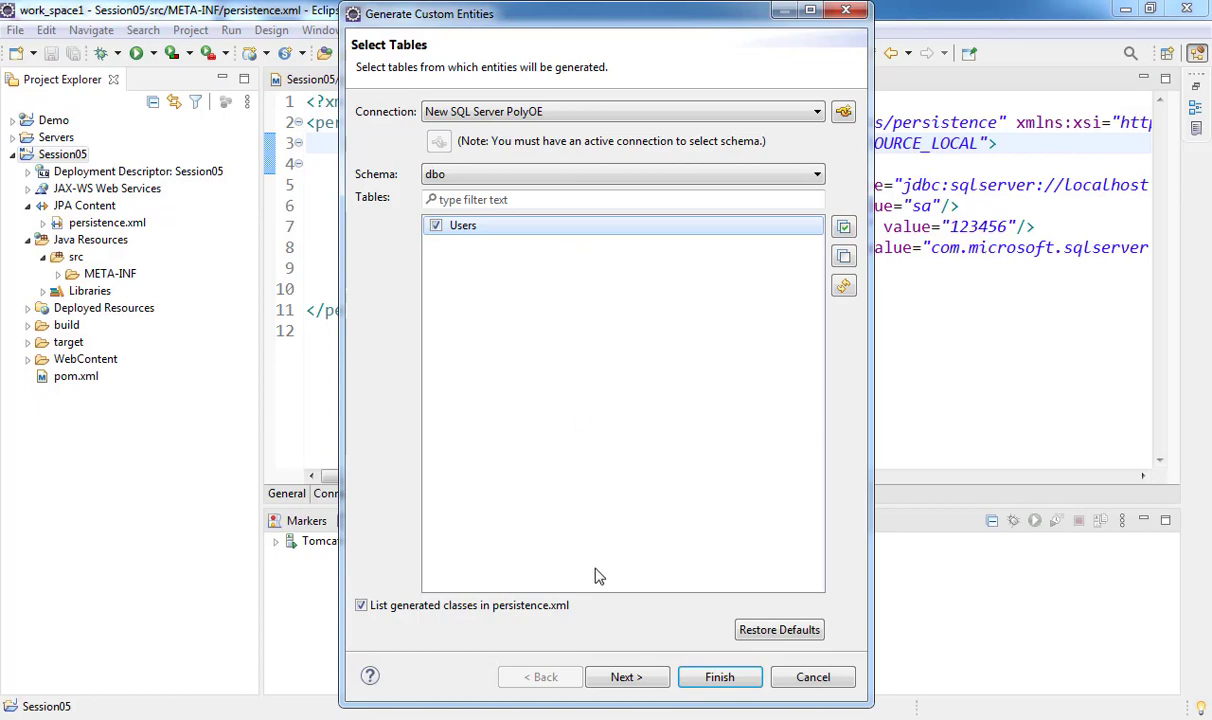
{"action": "left_click", "coordinate": [632, 679]}
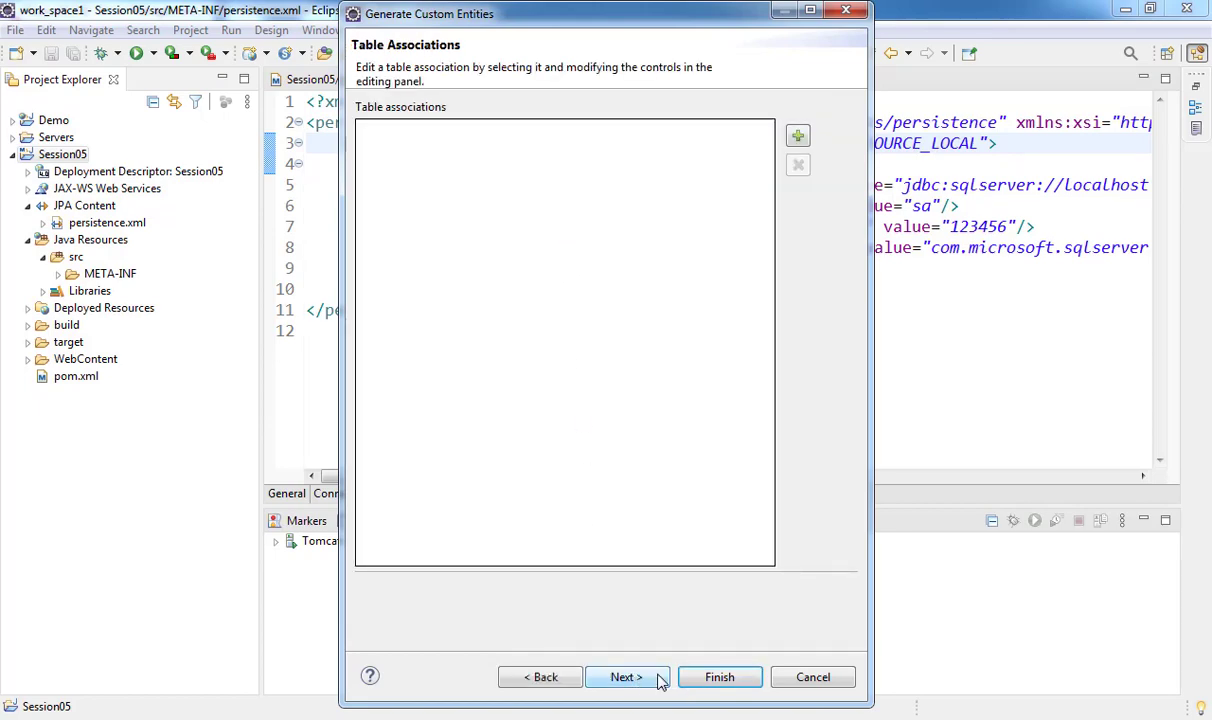
{"action": "left_click", "coordinate": [645, 680]}
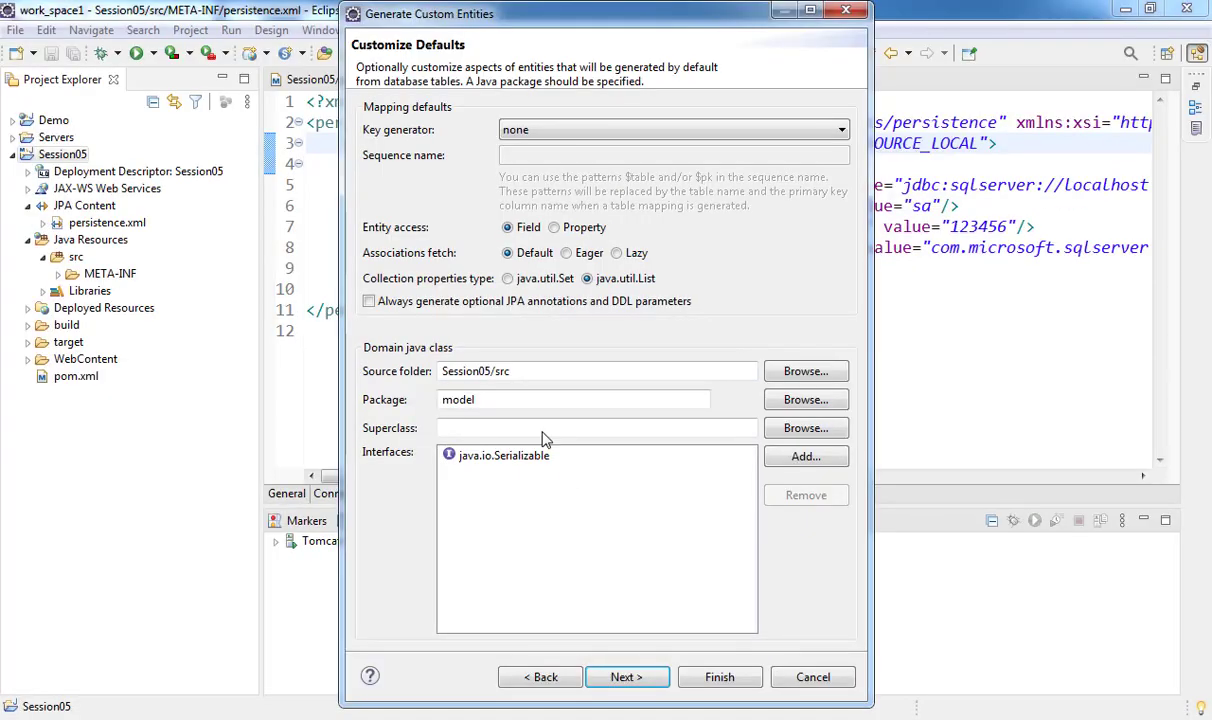
{"action": "left_click", "coordinate": [441, 400]}
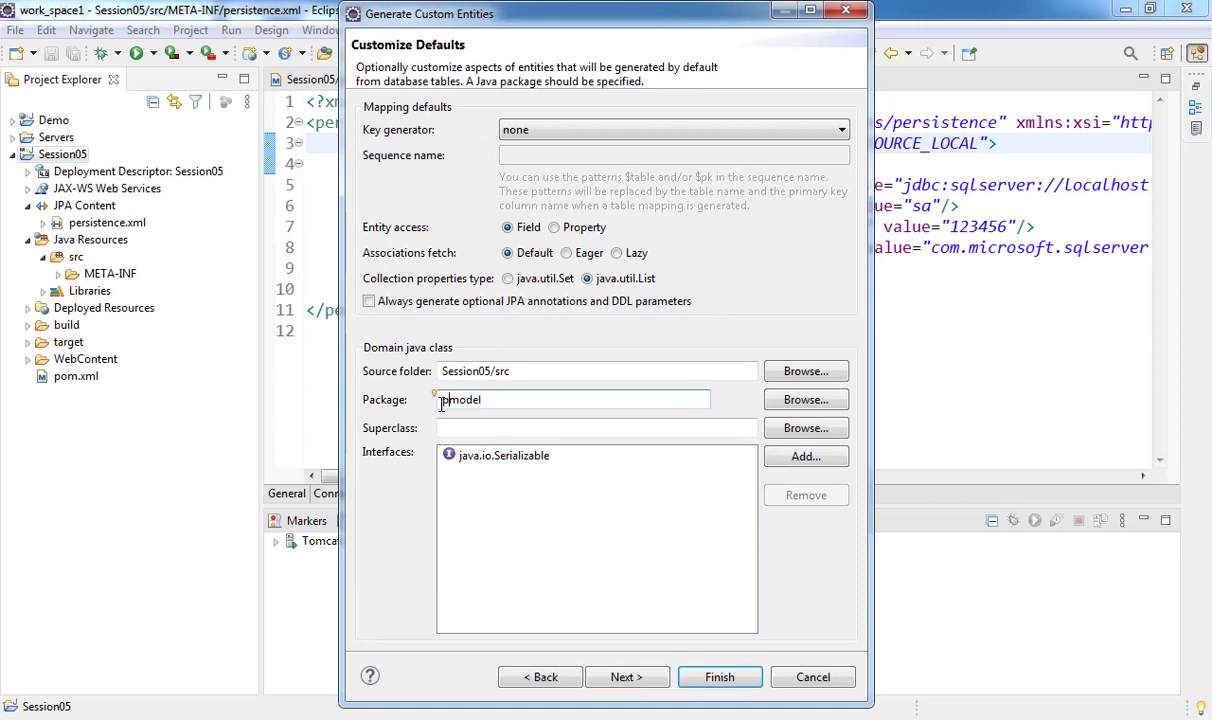